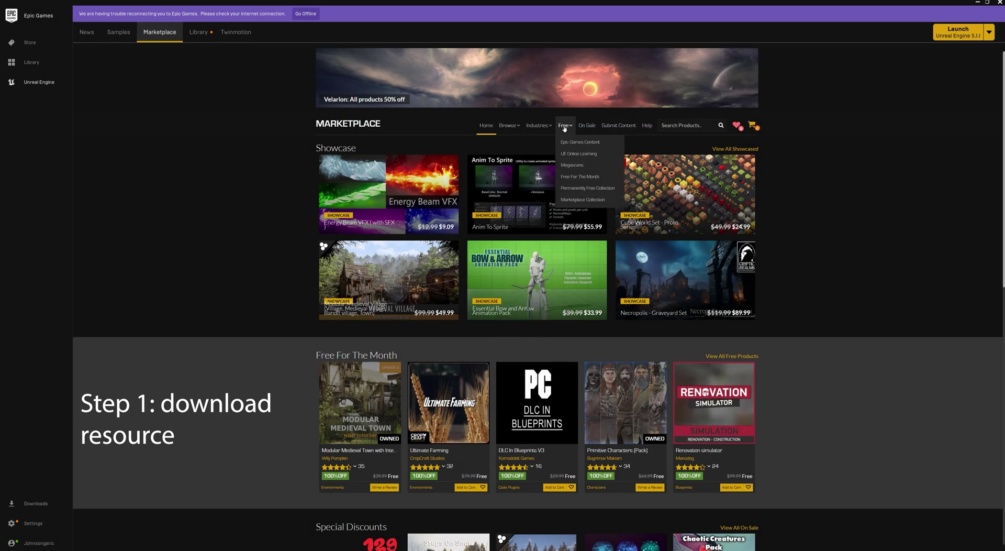
Find the Paragon: Murdock pack in the free marketplace content by searching 'mur'.
click(576, 143)
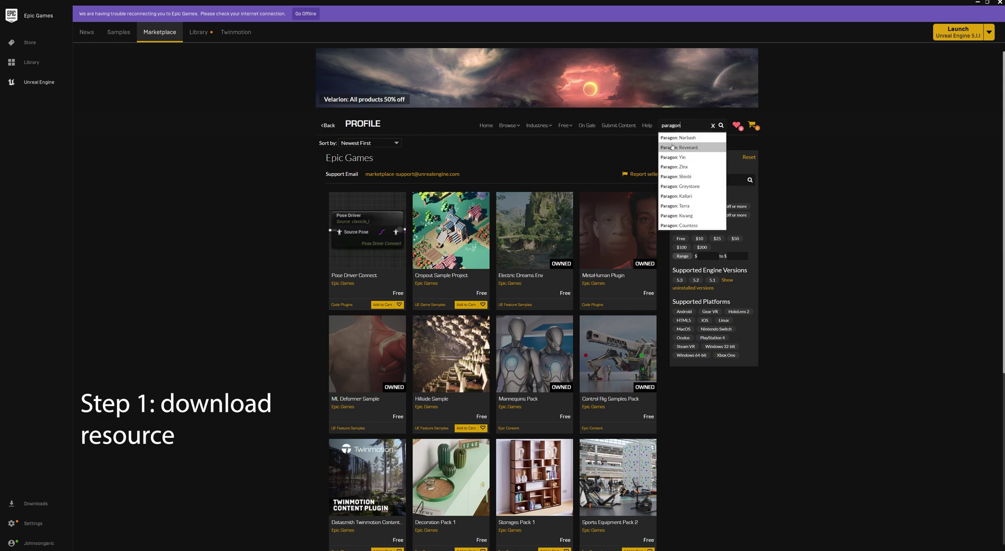
scroll(680, 130, down, 2)
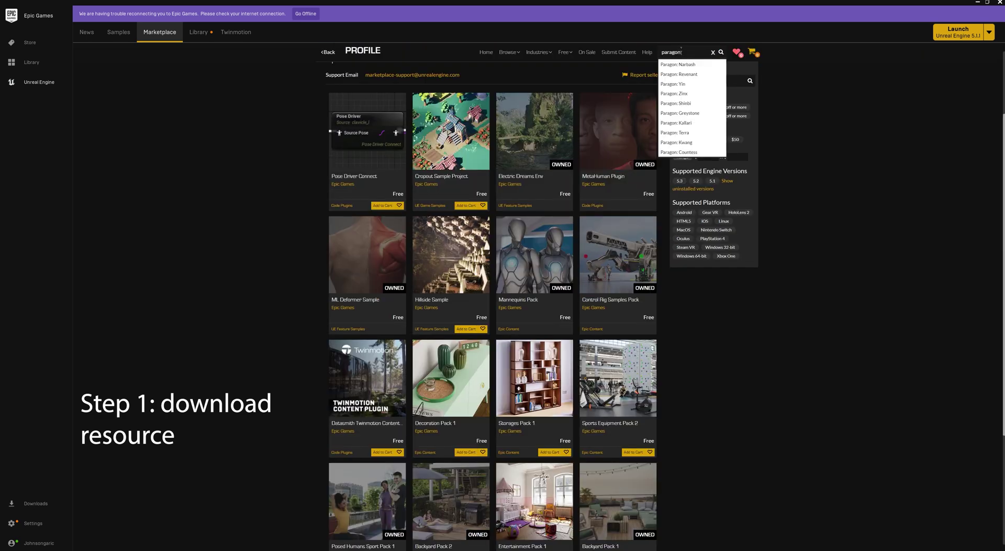
text(mur)
click(687, 67)
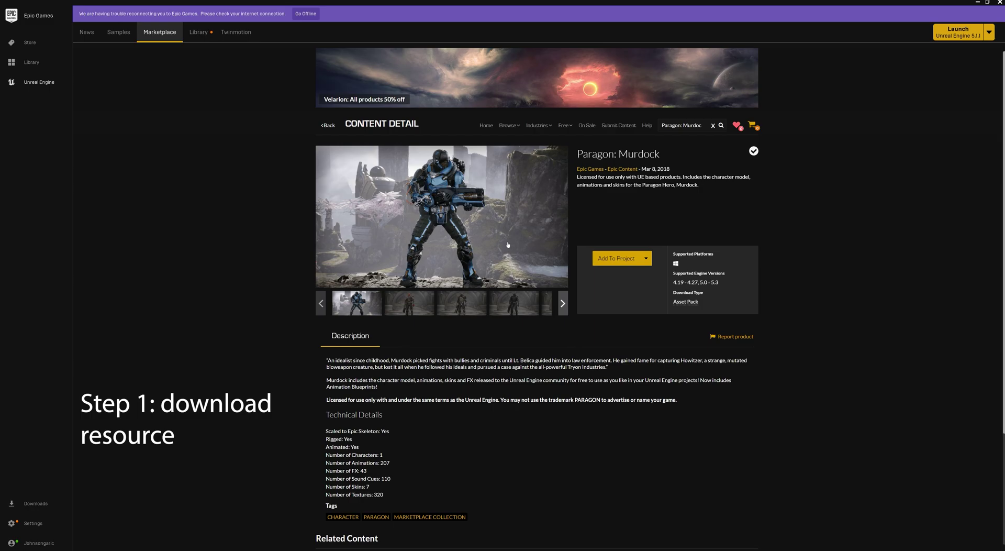
Add Paragon: Murdock to the metatailor_tutorials project, overwriting its existing files.
click(621, 257)
text(meta)
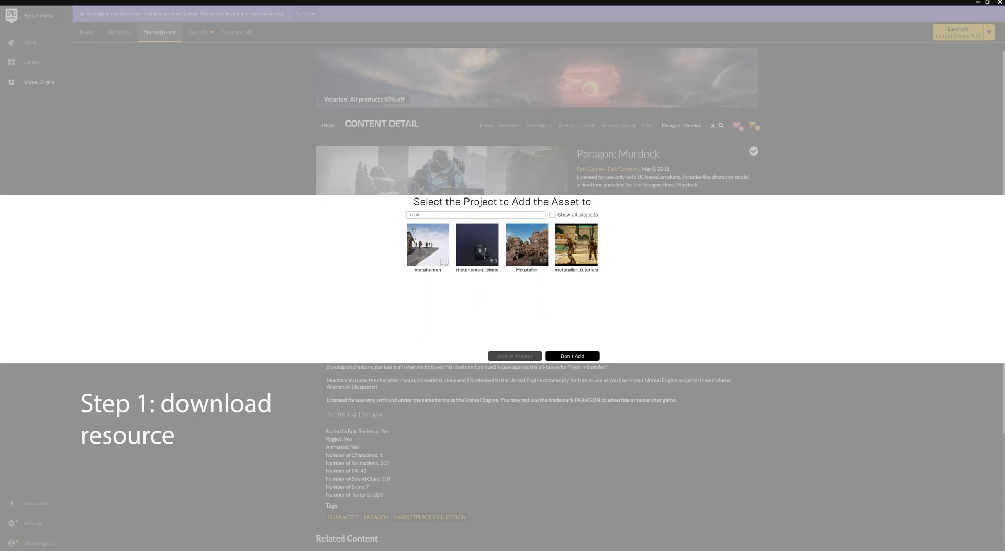
click(566, 243)
click(509, 356)
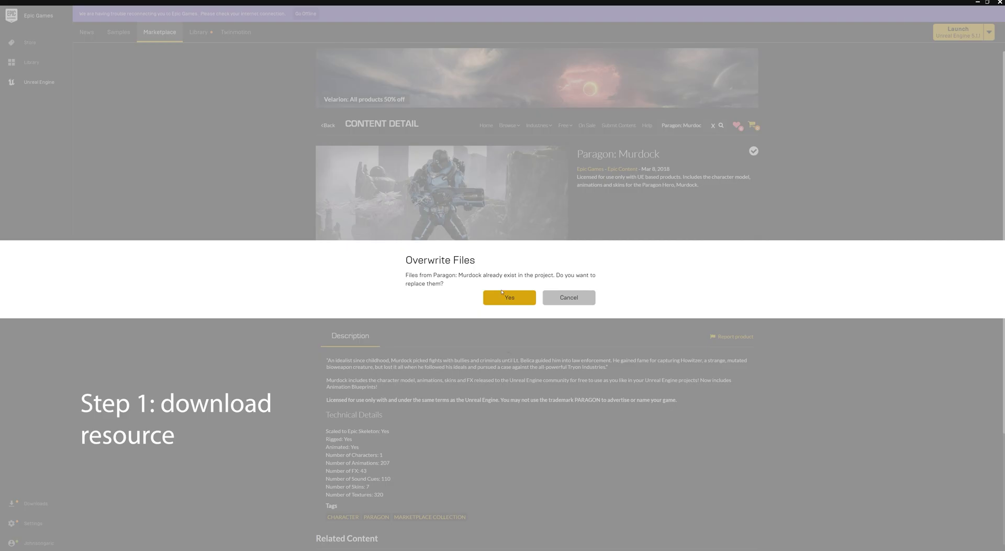
click(510, 297)
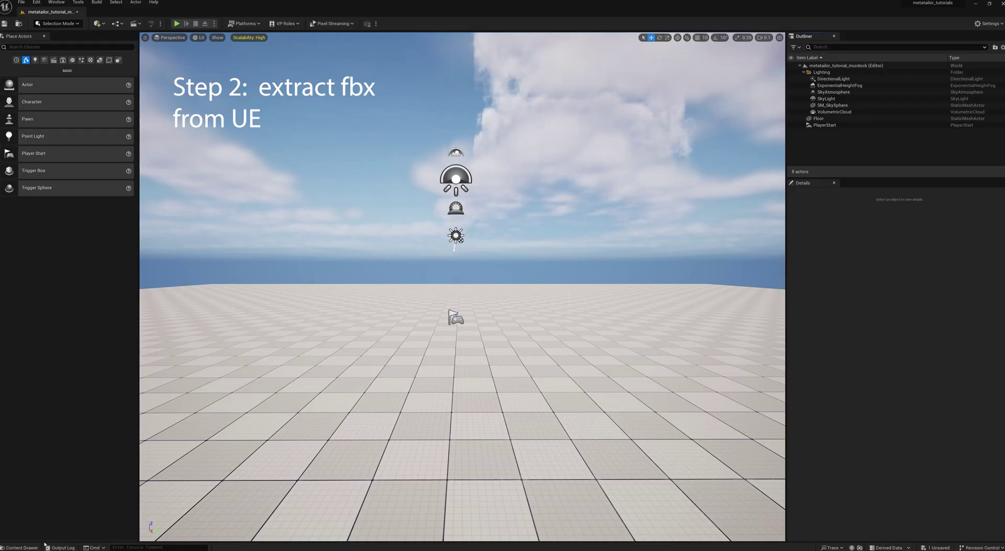
Drag the Murdock mesh from the Meshes folder into the level and reset its location to the origin.
click(20, 547)
click(39, 486)
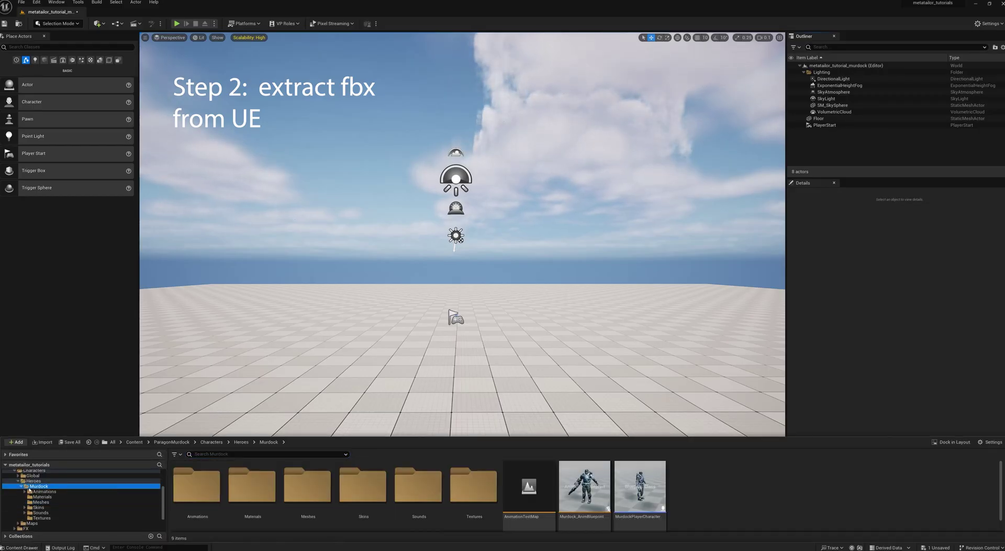
double_click(308, 486)
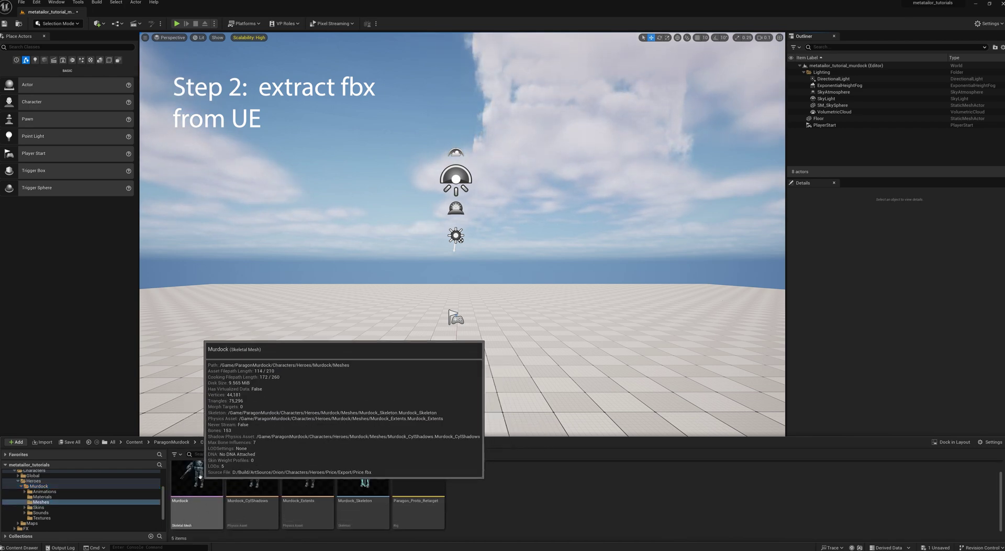
drag(196, 479, 422, 452)
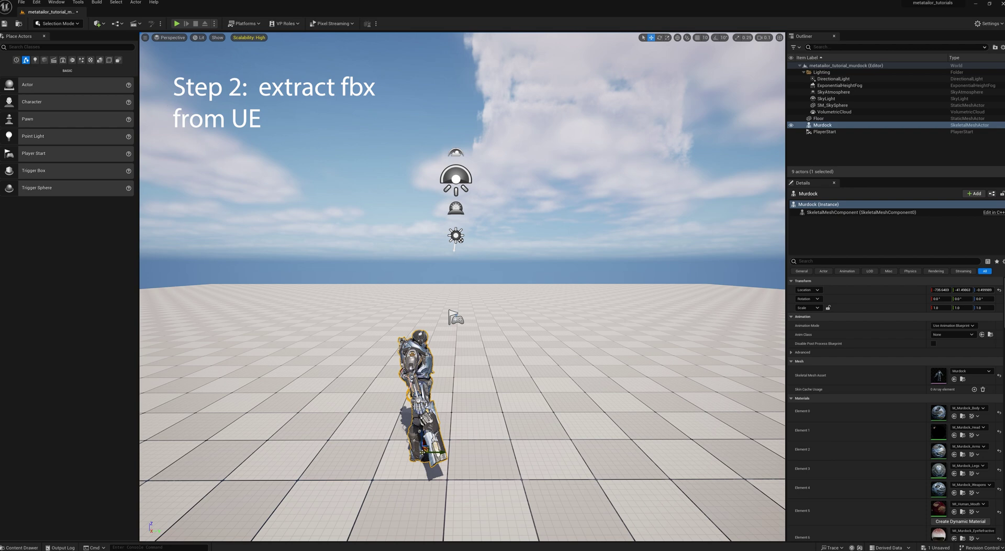
click(999, 290)
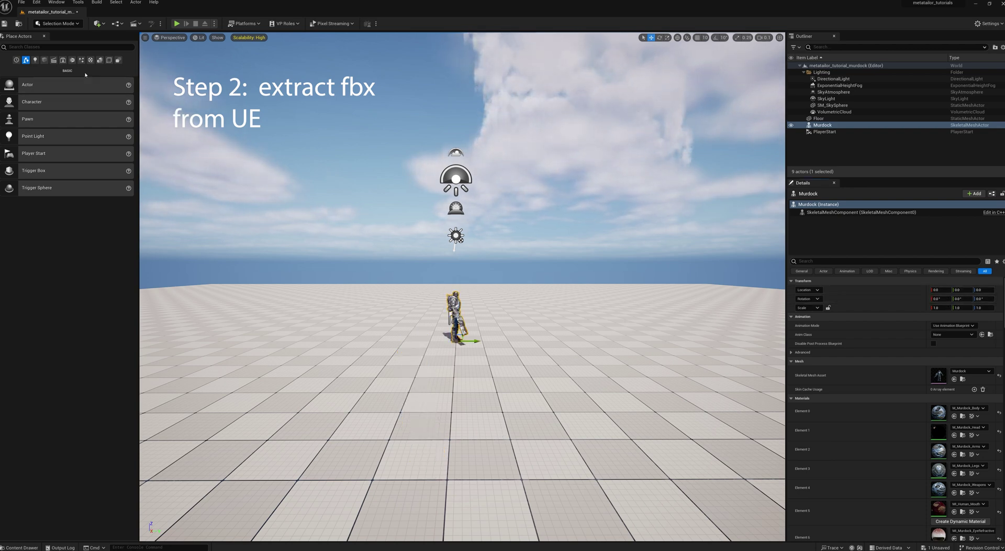
Export the selected Murdock character as an FBX file with the default options.
click(21, 2)
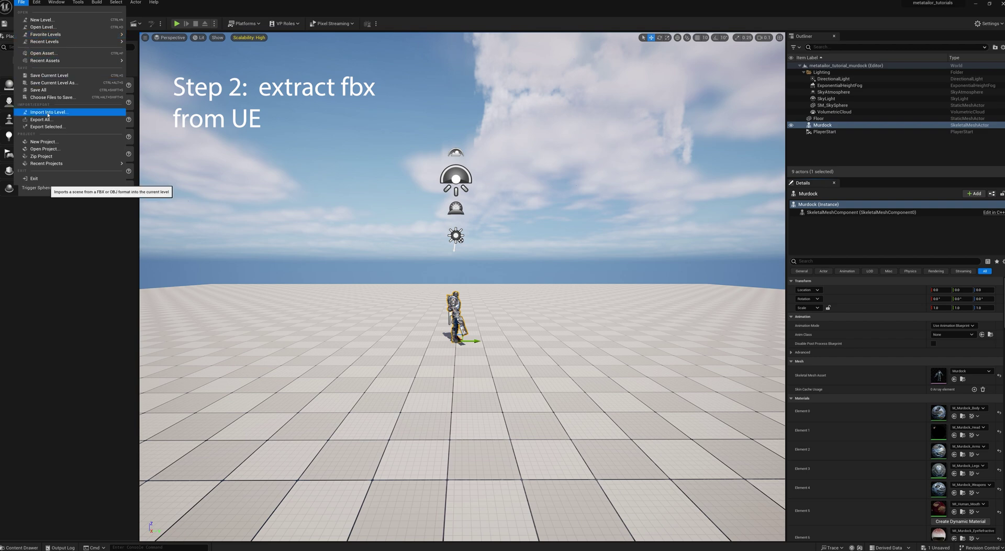
click(39, 127)
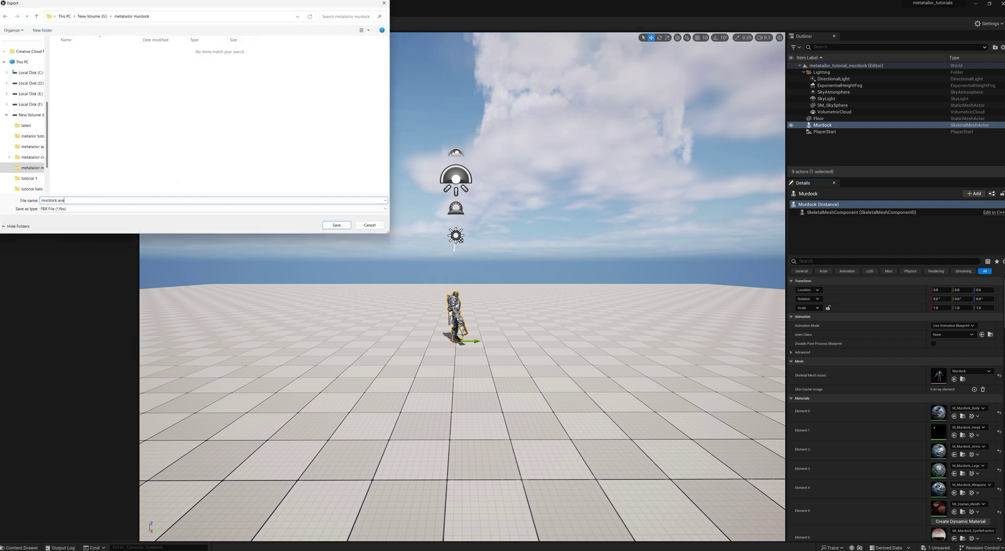
click(337, 225)
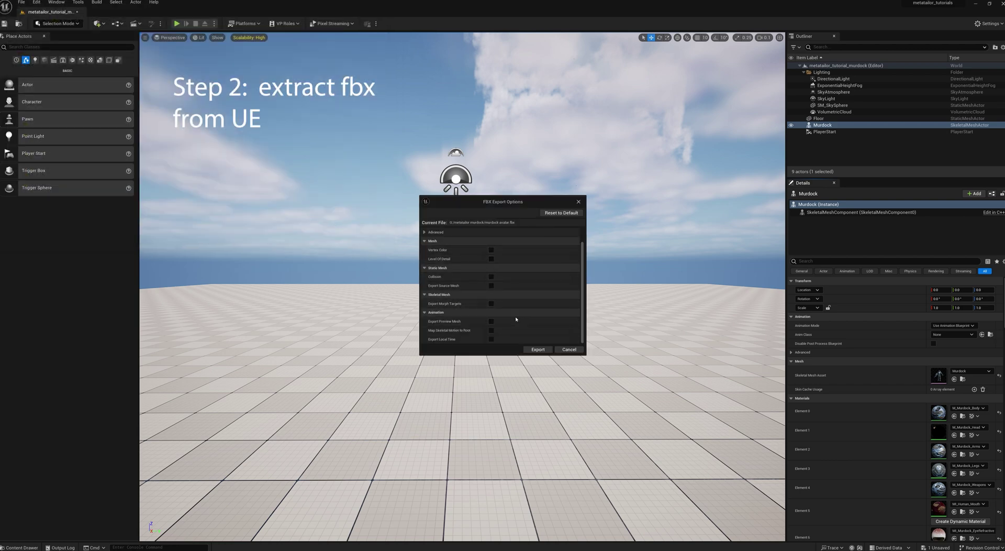
click(538, 349)
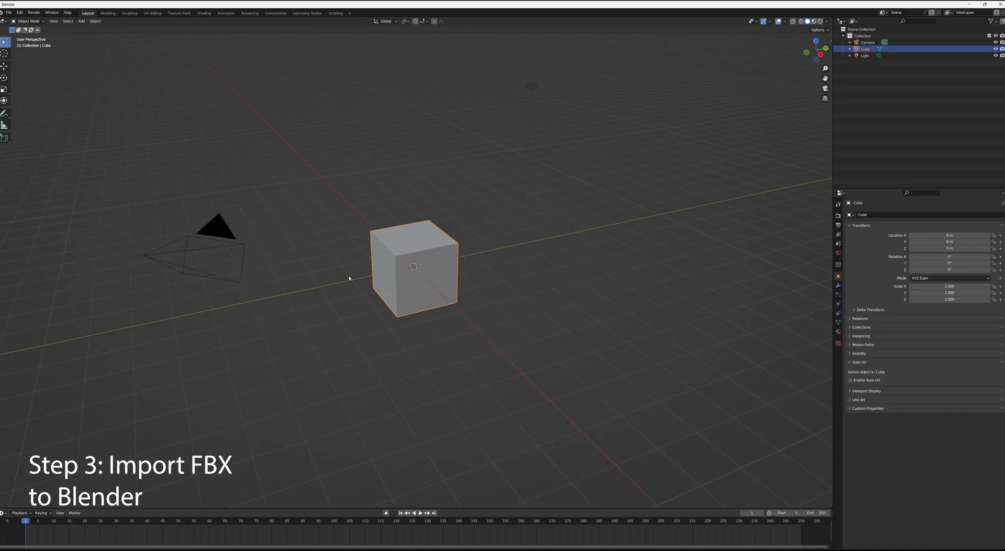
Delete the default cube and camera from the scene.
key(Delete)
click(212, 230)
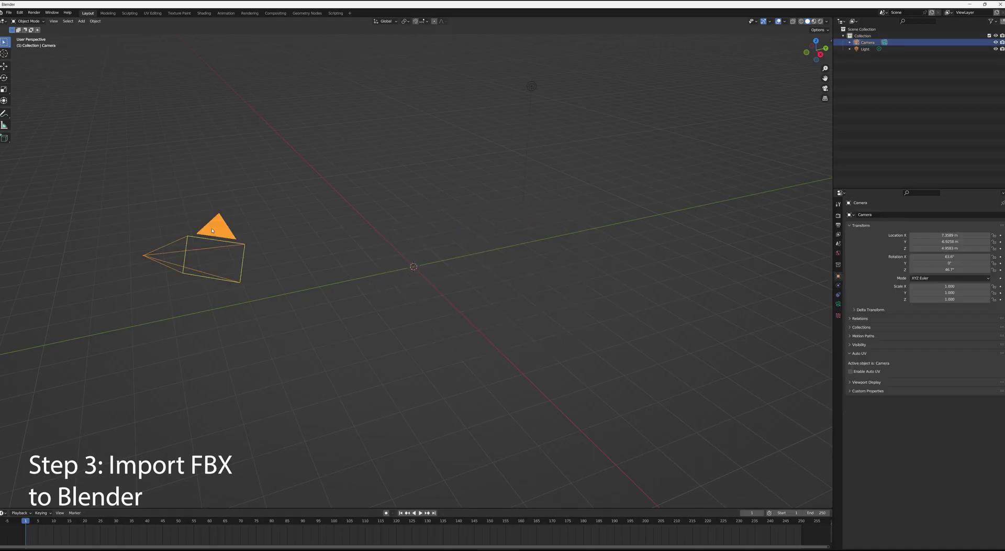
key(Delete)
Import the Murdock FBX from the metatailor murdock folder and view it from the front.
click(9, 12)
mouse_move(24, 101)
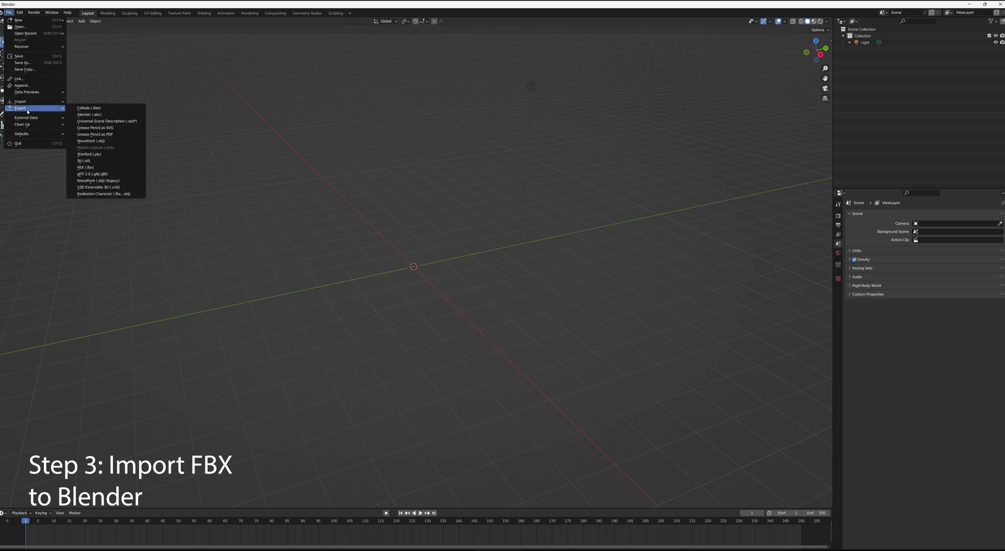
click(85, 167)
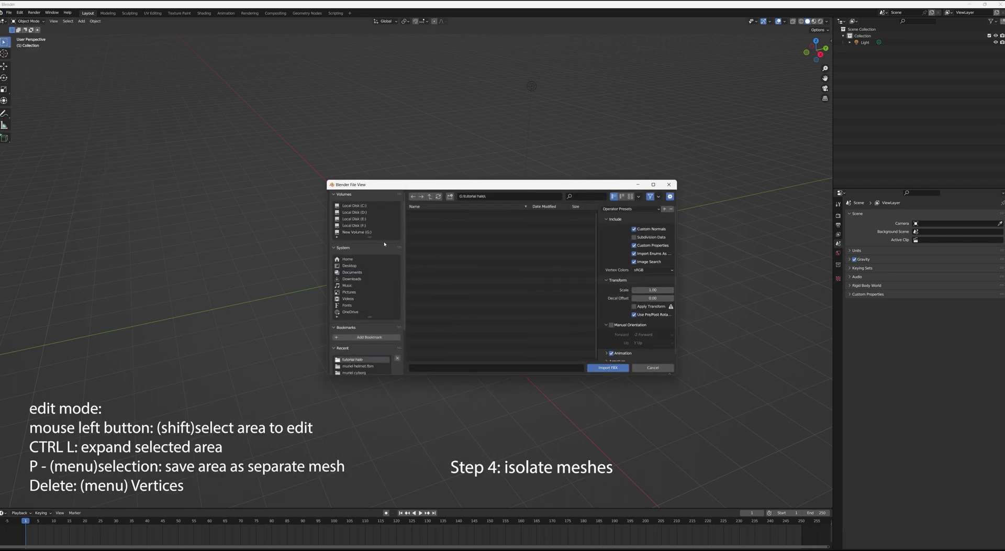
double_click(432, 244)
double_click(431, 213)
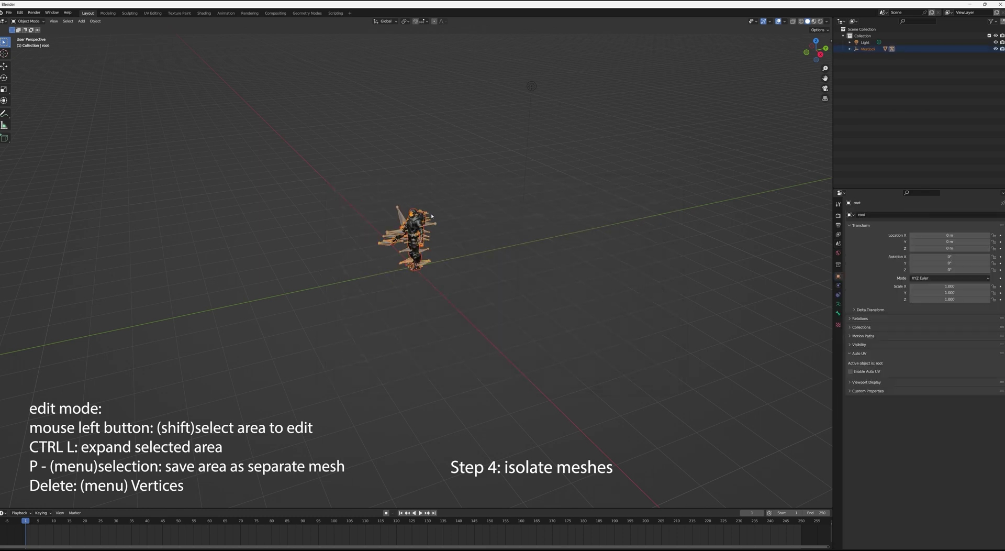
middle_drag(438, 292, 489, 280)
scroll(486, 281, up, 5)
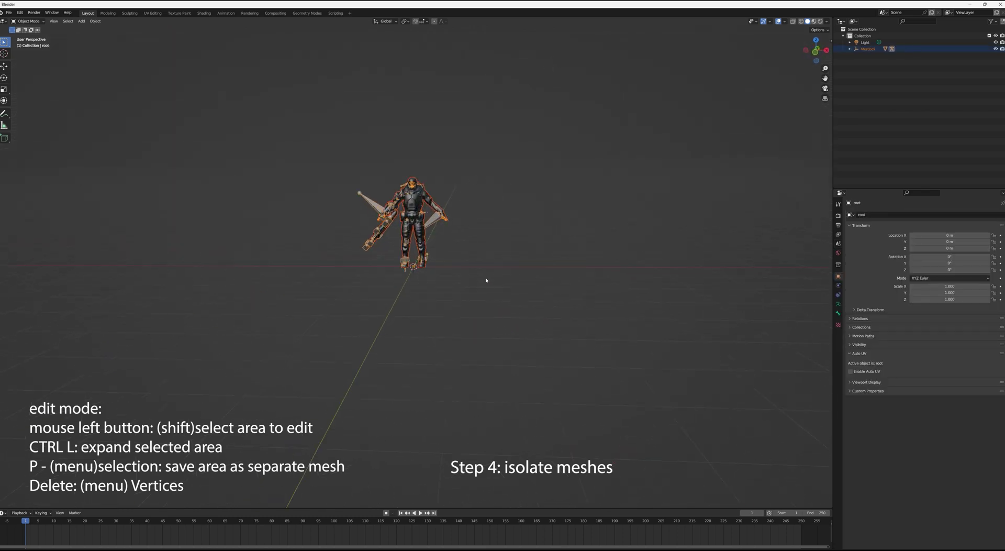
click(458, 256)
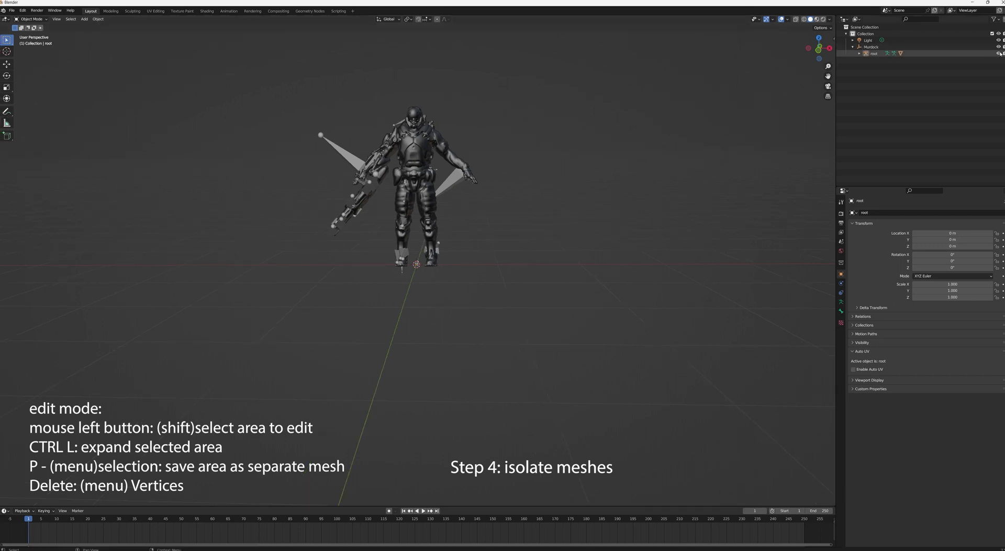
Hide the root armature bones and put the character mesh into Edit Mode.
click(999, 54)
scroll(428, 247, up, 3)
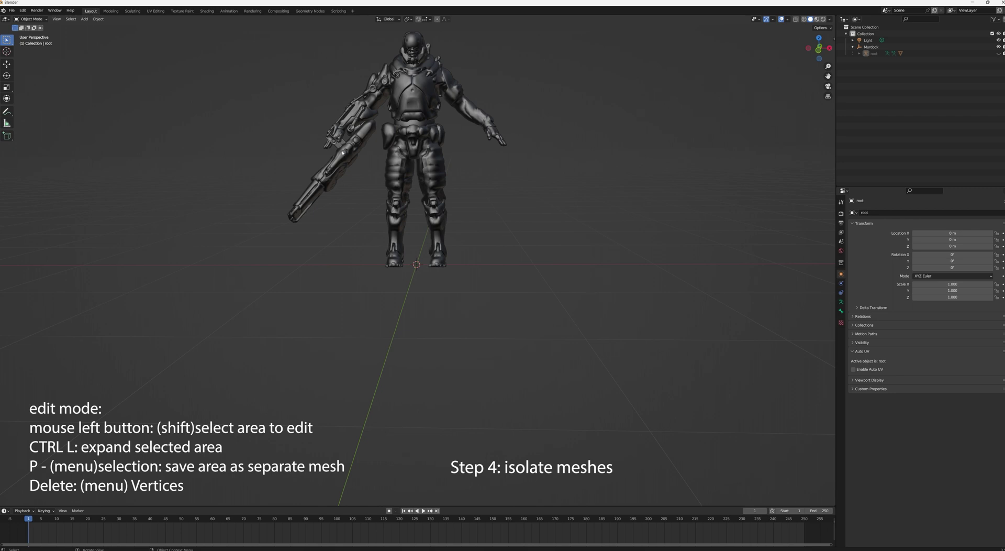
mouse_move(337, 190)
middle_down()
mouse_move(316, 192)
mouse_move(343, 197)
mouse_move(333, 193)
middle_up()
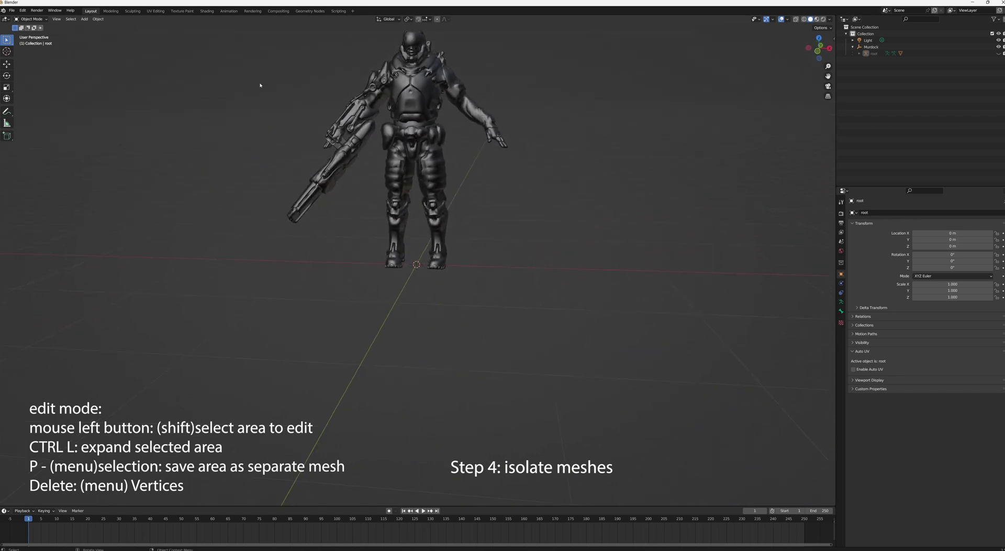
click(428, 106)
click(47, 21)
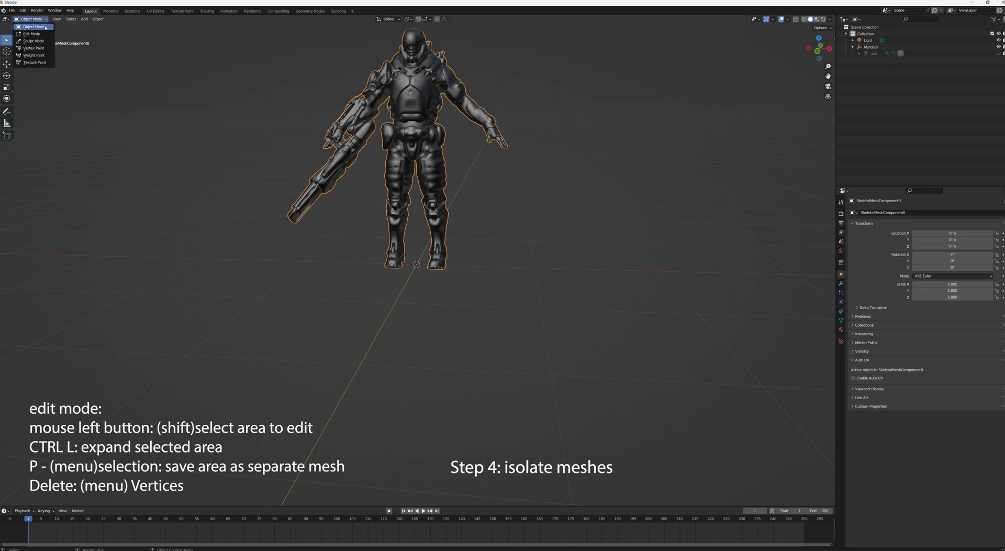
click(42, 32)
Box-select the gun's tip, front and upper vertices and grow the selection with Ctrl+L.
click(300, 250)
middle_drag(314, 253, 350, 265)
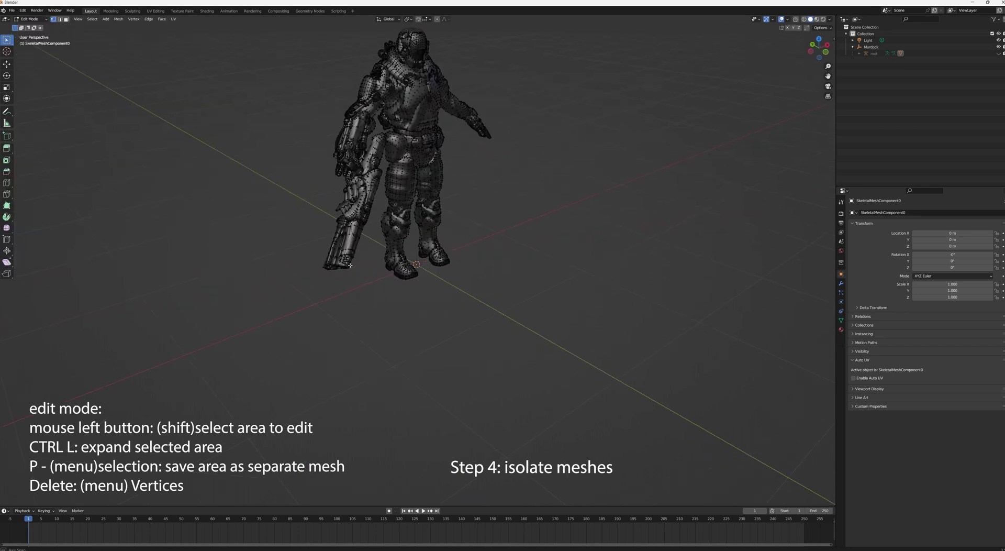
drag(335, 230, 364, 289)
middle_drag(356, 283, 294, 247)
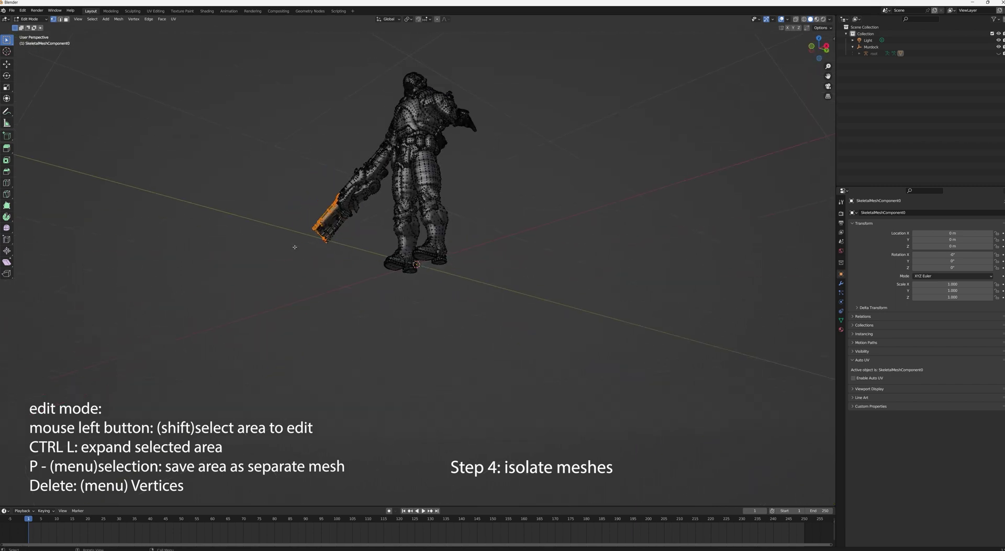
drag(315, 190, 369, 244)
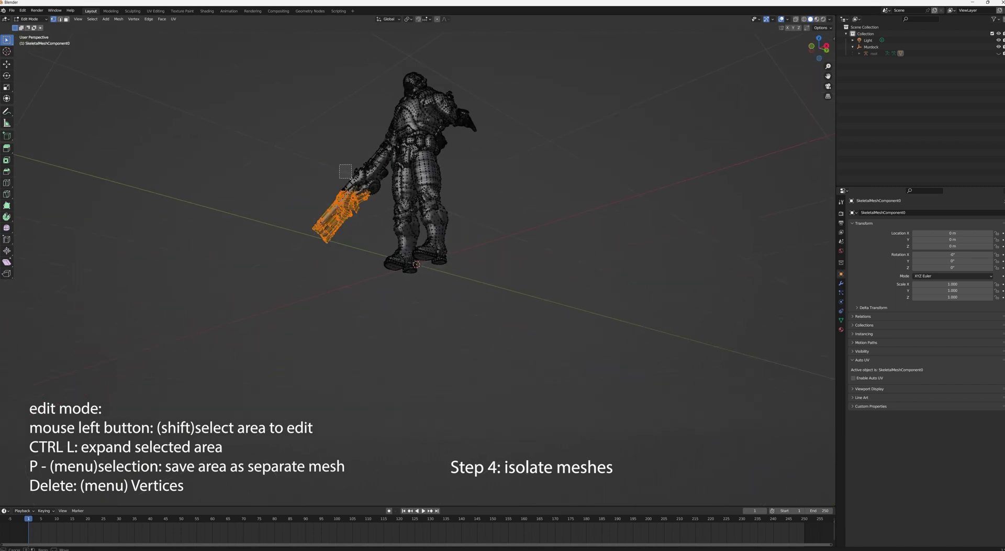
shift+drag(358, 192, 359, 192)
key(ctrl+l)
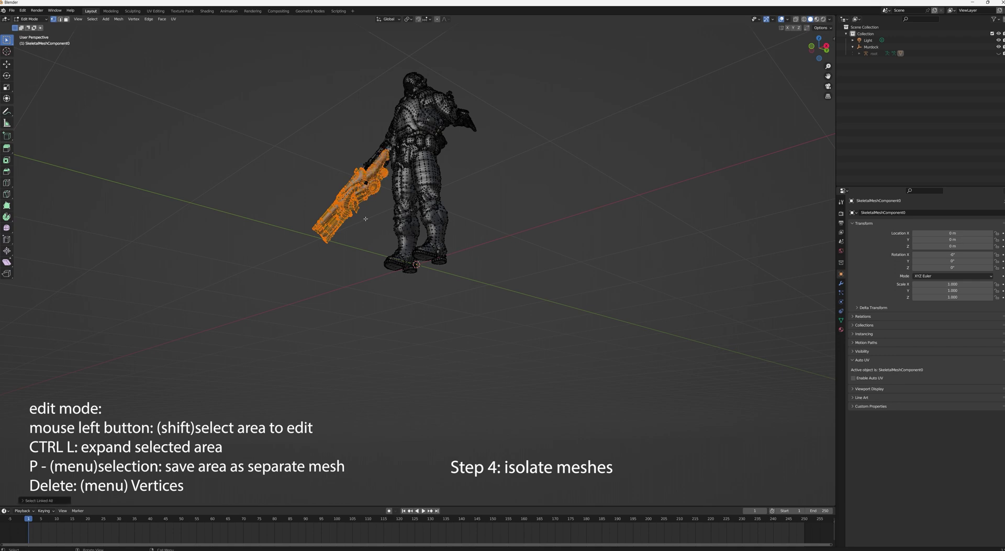
middle_drag(365, 219, 526, 240)
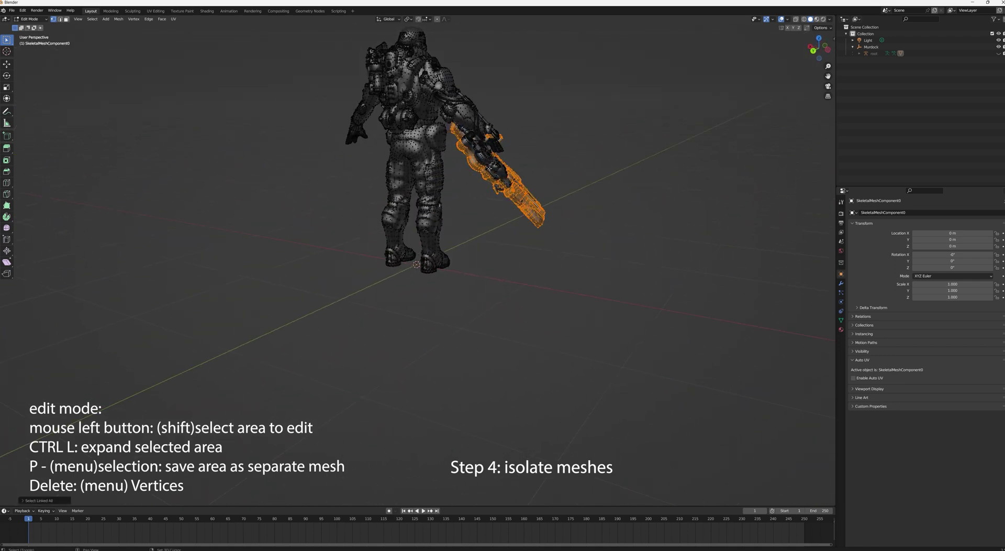
key(ctrl+l)
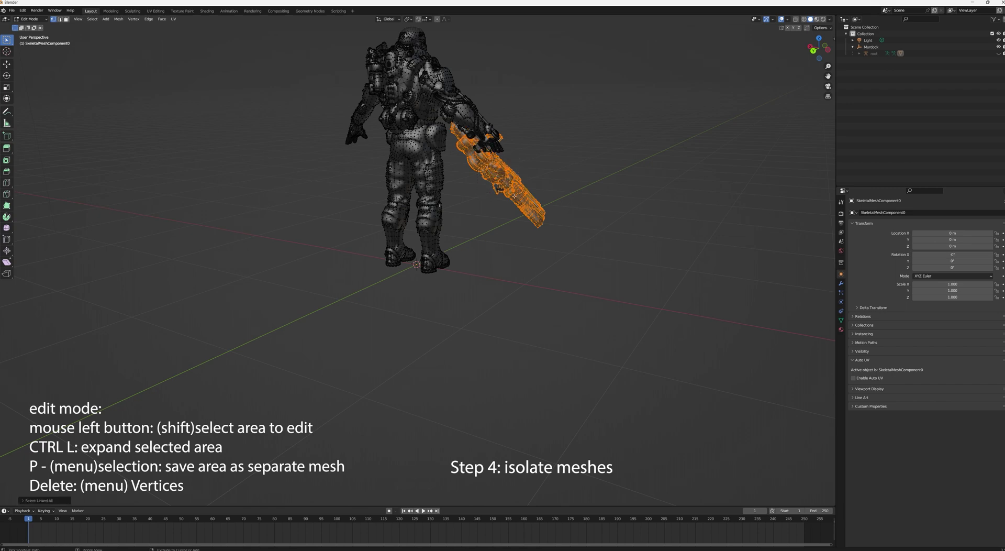
Select the remaining linked gun geometry and separate it into its own mesh object.
middle_drag(465, 224, 472, 151)
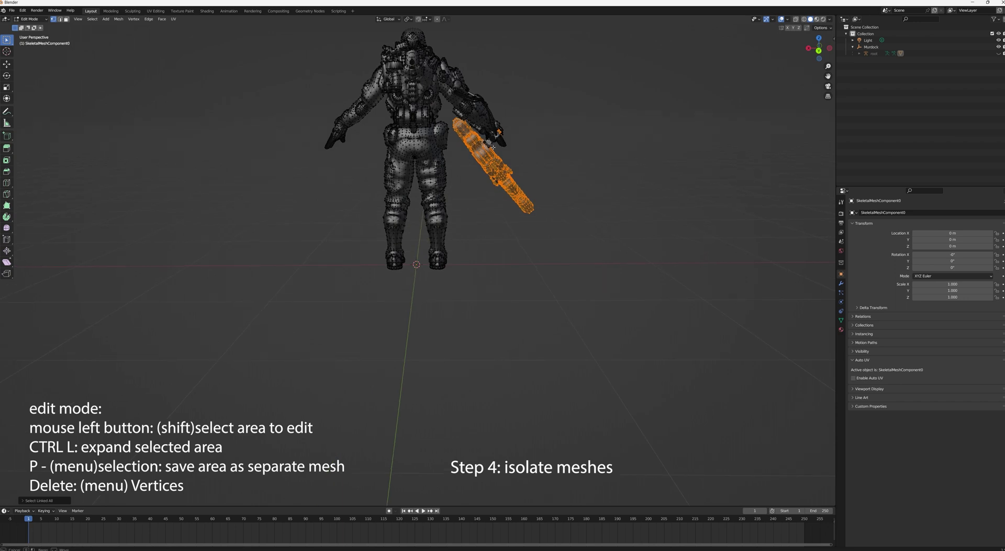
key(Escape)
key(ctrl+l)
middle_drag(510, 261, 367, 259)
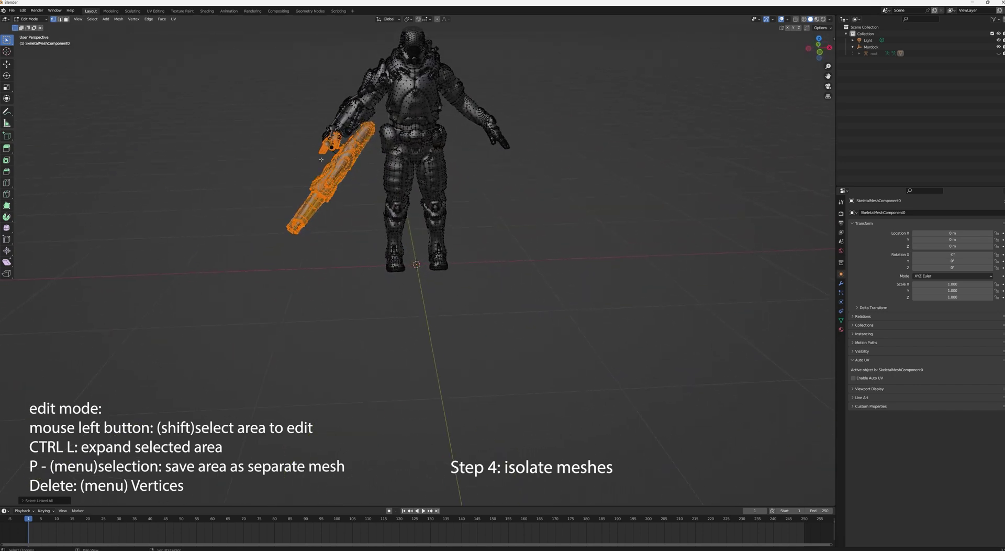
drag(331, 152, 345, 163)
key(ctrl+l)
key(p)
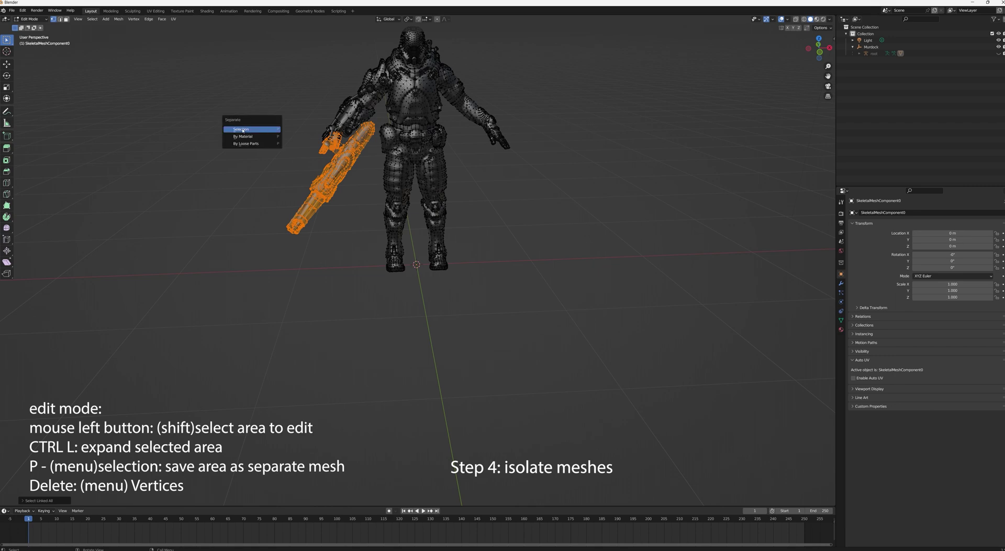
click(242, 130)
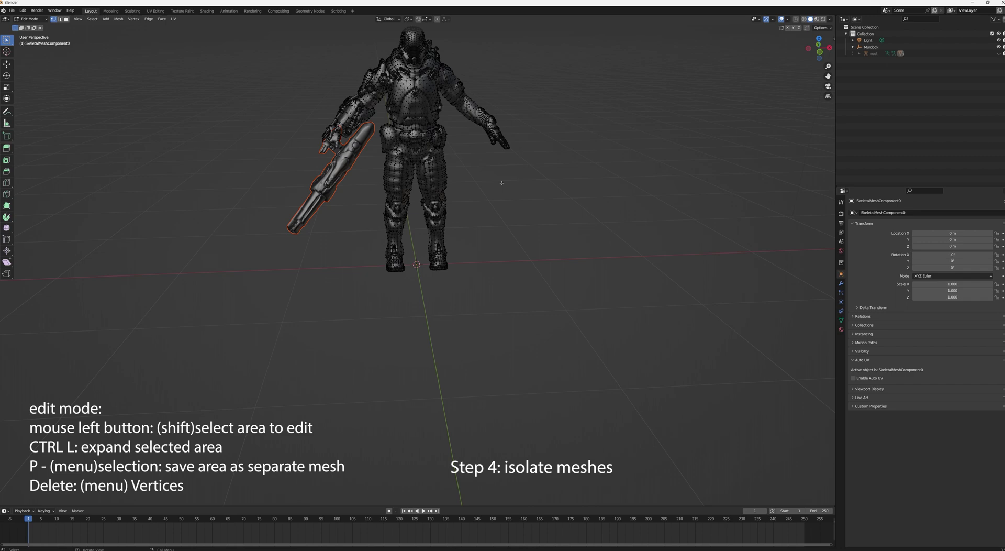
click(45, 19)
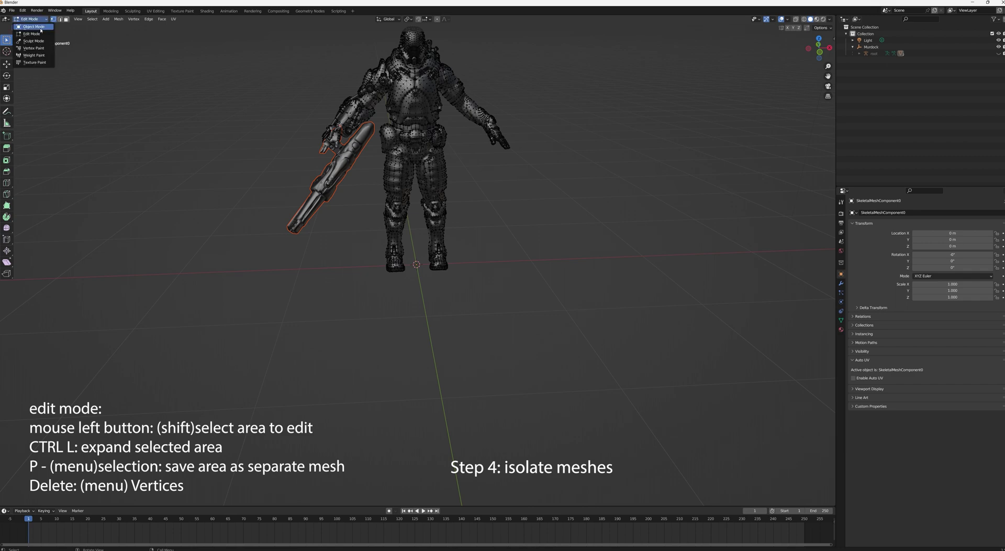
Back in Object Mode, hide SkeletalMeshComponent0.001, then re-enter Edit Mode on the character.
click(31, 24)
click(860, 53)
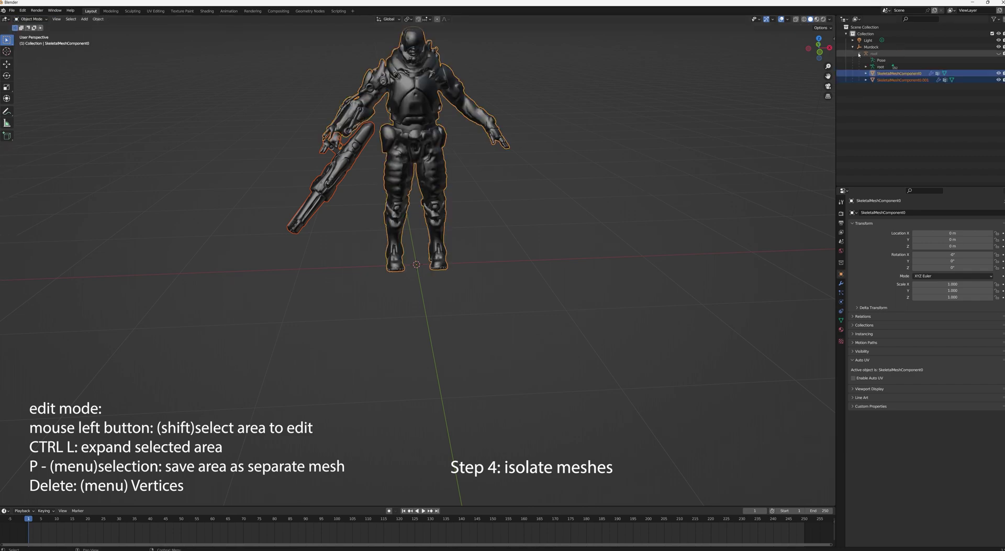
click(998, 80)
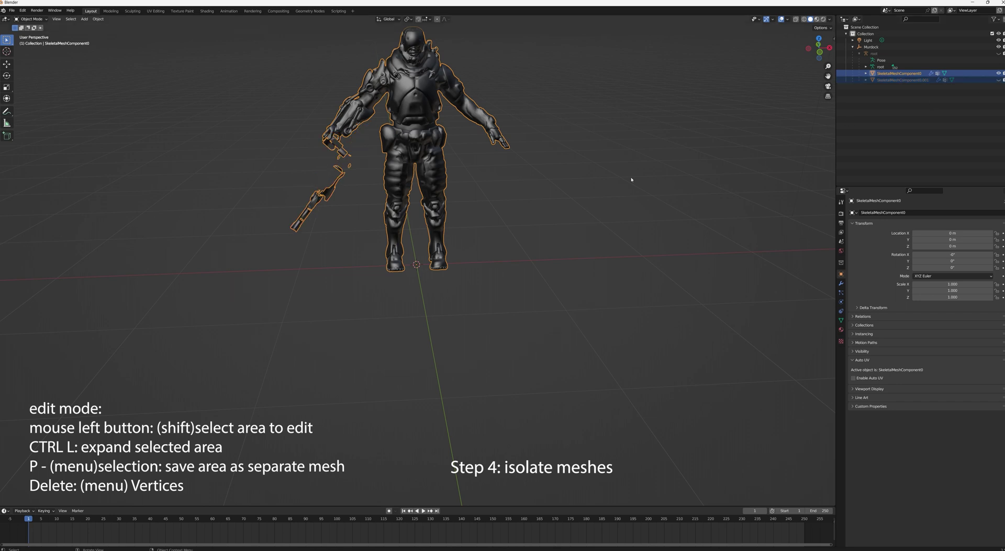
middle_drag(633, 177, 608, 179)
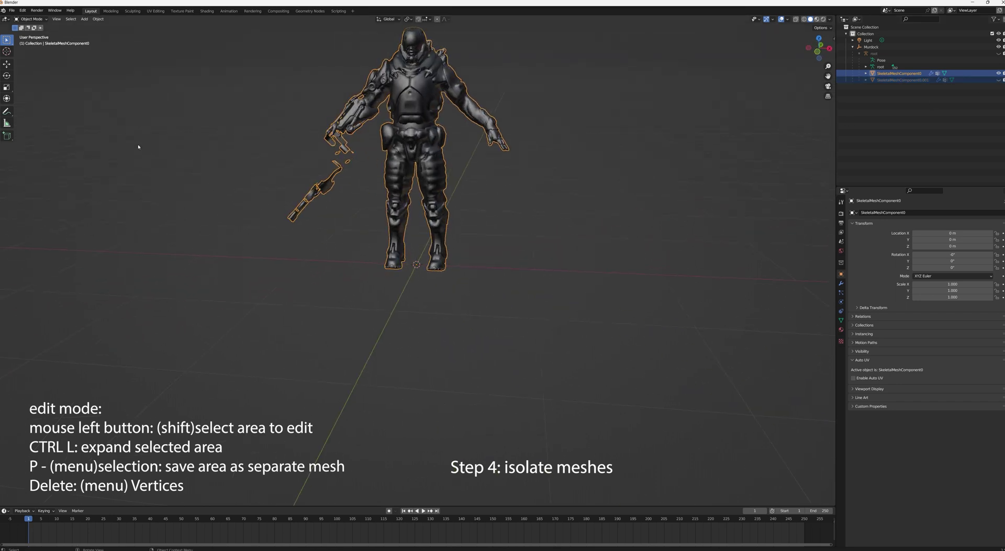
click(43, 20)
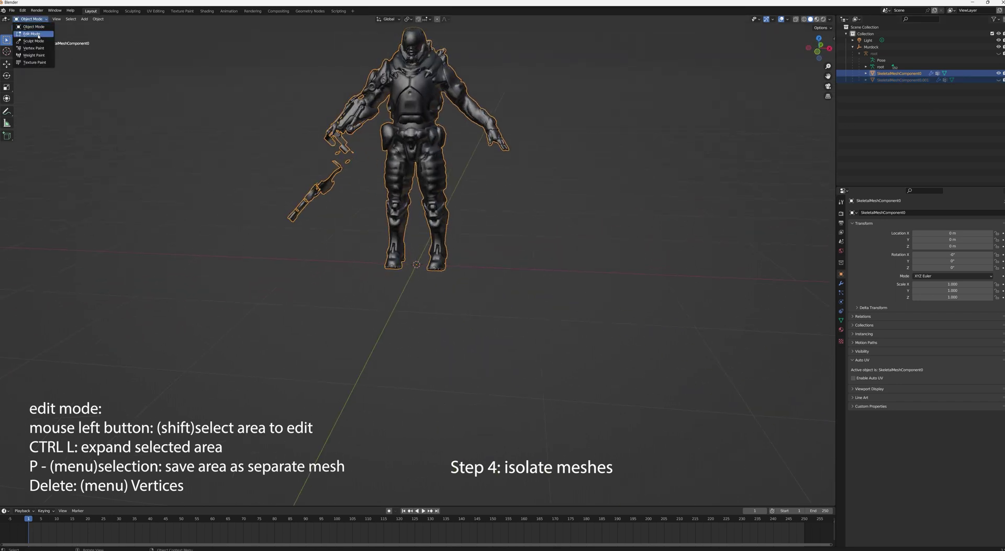
click(31, 34)
Select the leftover gun fragments from the front and rear, growing with Ctrl+L.
drag(322, 192, 354, 149)
key(ctrl+l)
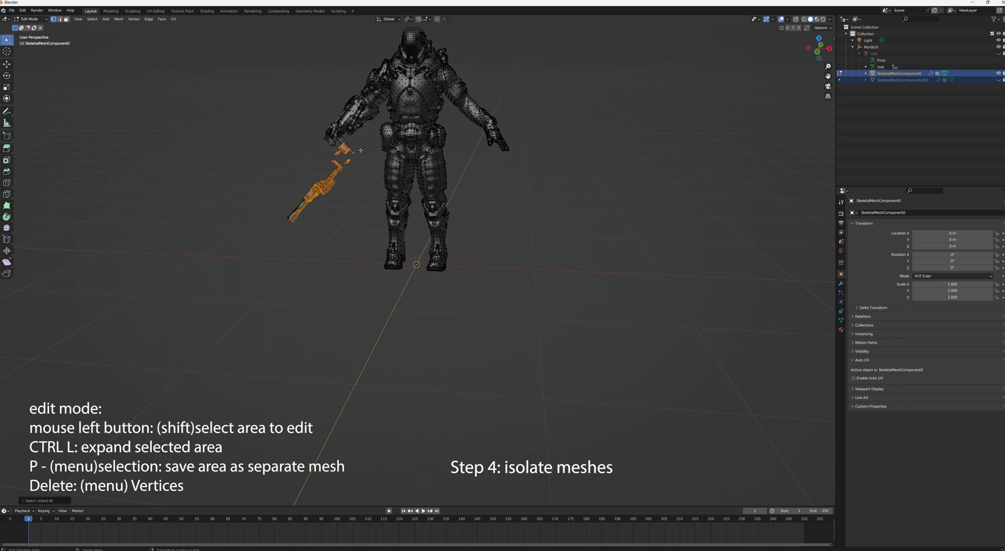
middle_drag(344, 168, 479, 219)
key(Escape)
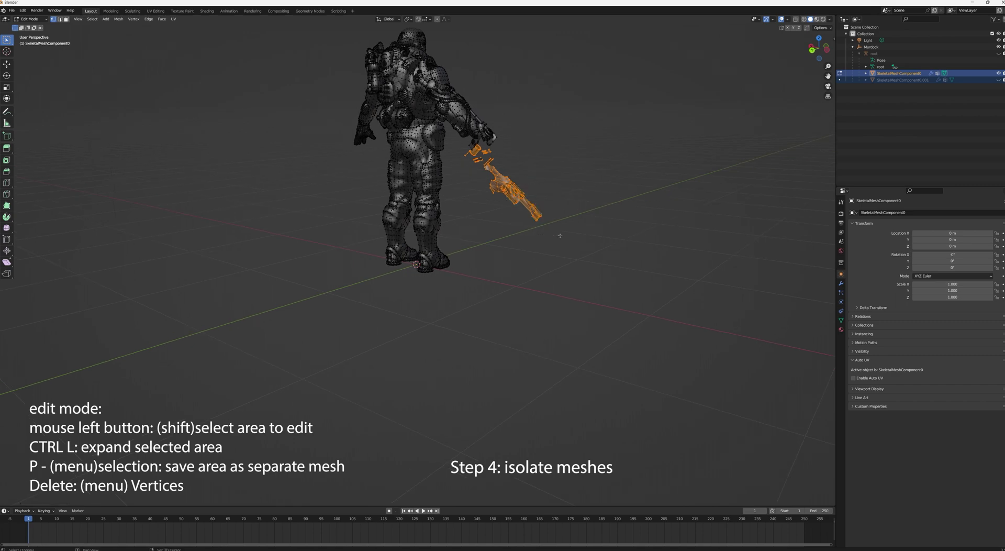
middle_drag(528, 255, 546, 240)
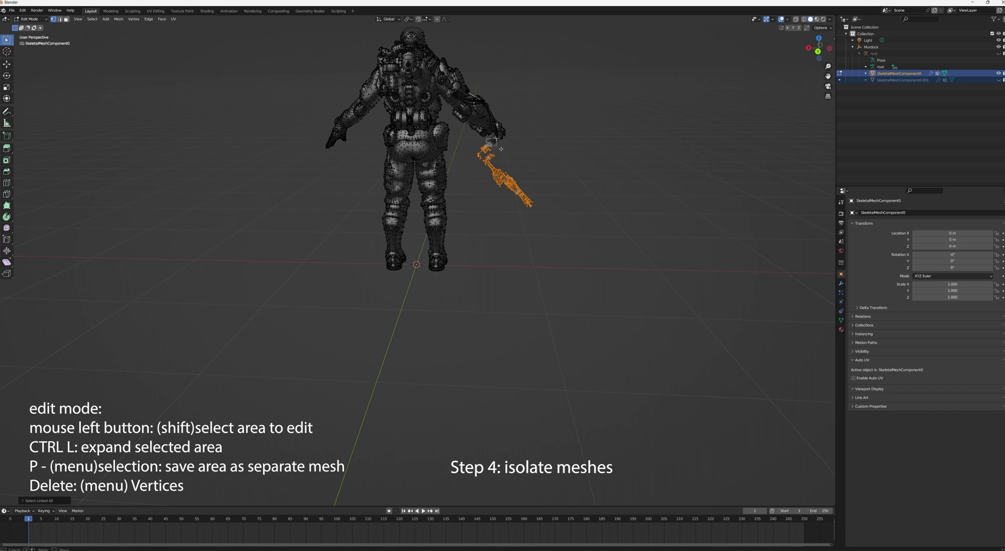
drag(501, 149, 504, 151)
key(ctrl+l)
middle_drag(502, 246, 352, 205)
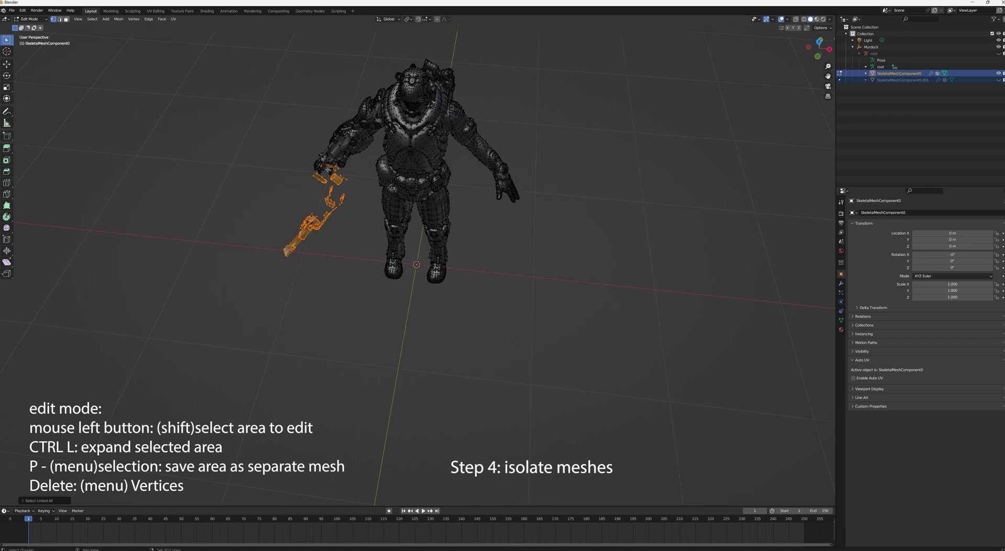
key(ctrl+l)
middle_drag(338, 227, 341, 196)
Separate the fragments into SkeletalMeshComponent0.002, hide it, and split the last small piece into 0.003.
key(p)
click(318, 189)
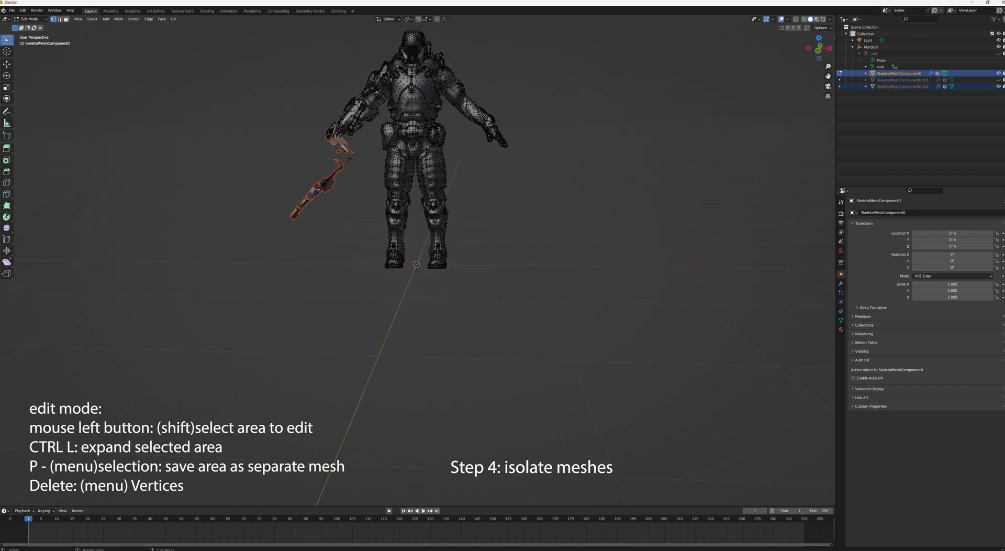
click(998, 87)
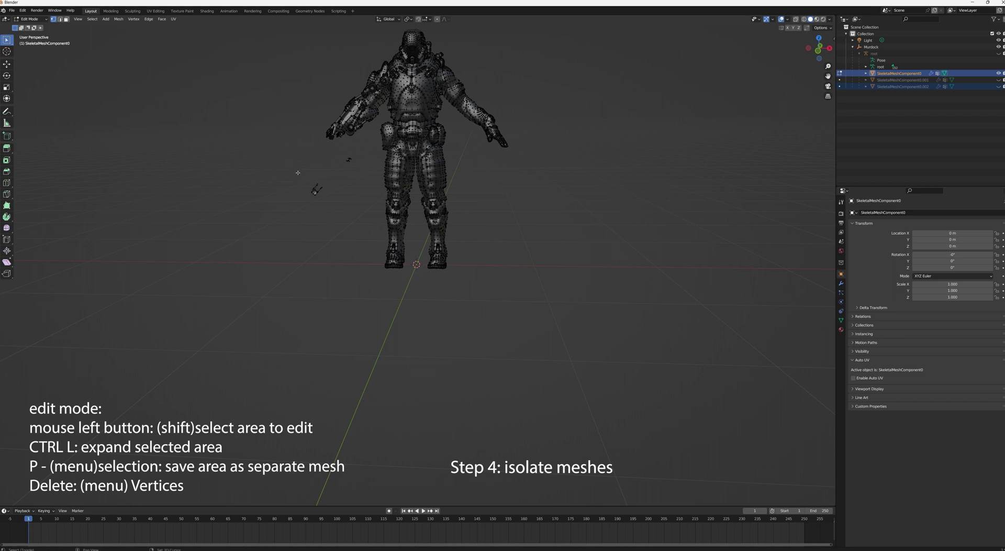
drag(297, 171, 361, 153)
key(ctrl+l)
key(p)
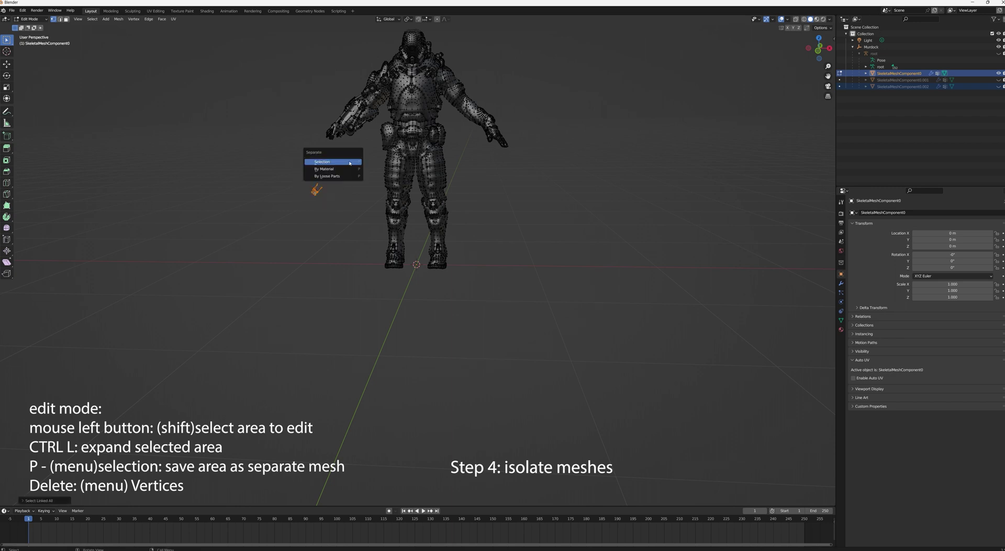
click(322, 161)
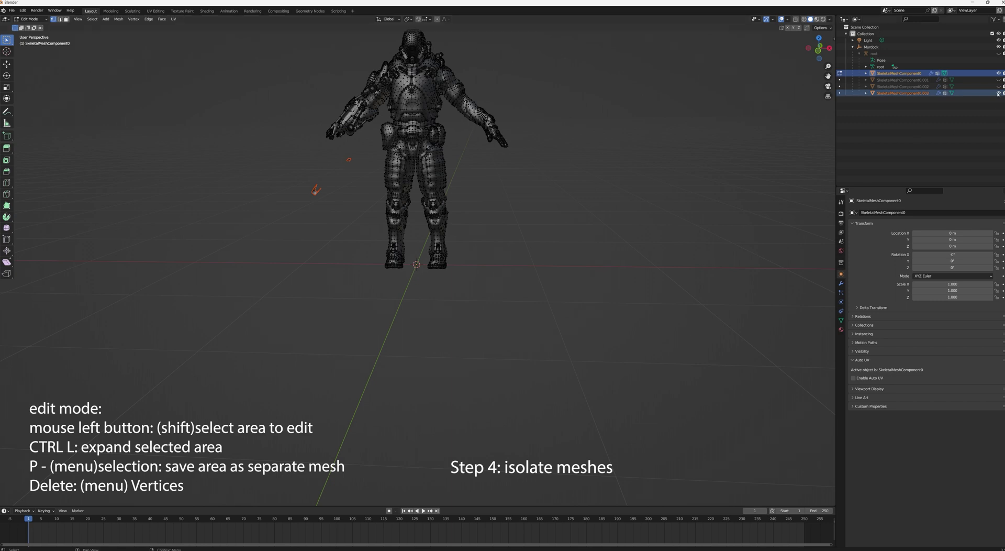
middle_drag(491, 226, 498, 154)
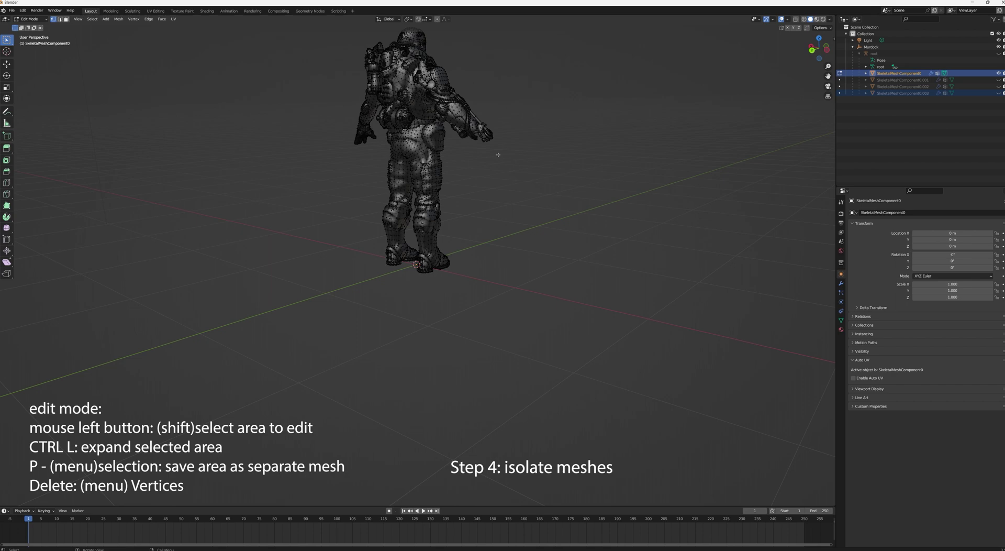
Select the linked hand part and separate it into SkeletalMeshComponent0.004.
drag(481, 136, 486, 145)
key(ctrl+l)
middle_drag(511, 212, 391, 186)
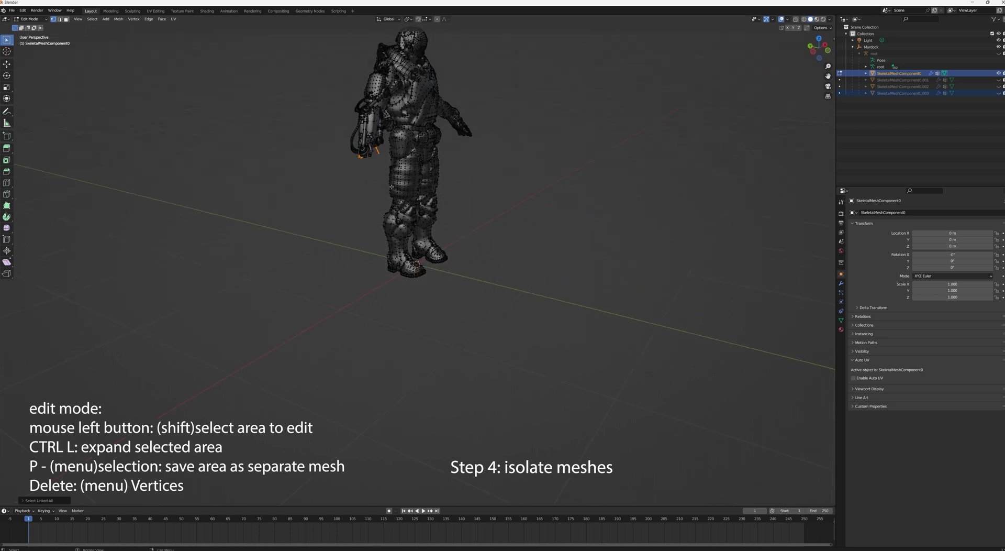
shift+click(376, 158)
key(ctrl+l)
middle_drag(378, 159, 355, 169)
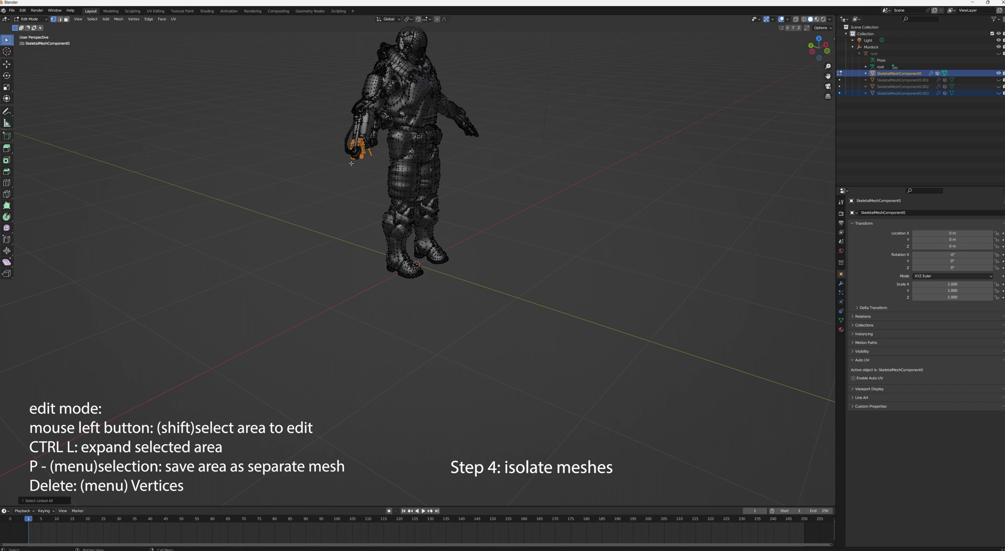
shift+click(353, 158)
key(ctrl+l)
key(p)
click(321, 165)
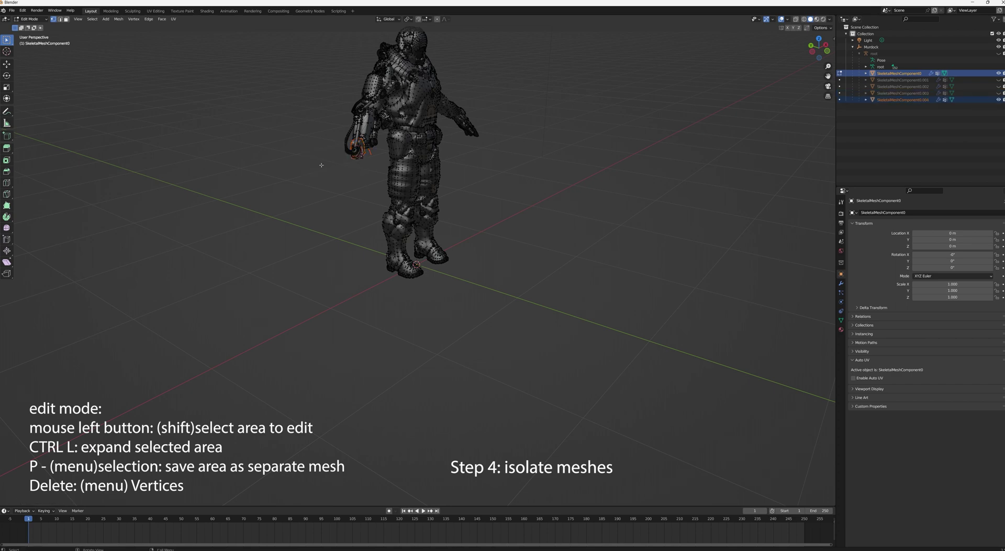
Separate the hand tip into SkeletalMeshComponent0.005 and hide it.
middle_drag(487, 218, 470, 237)
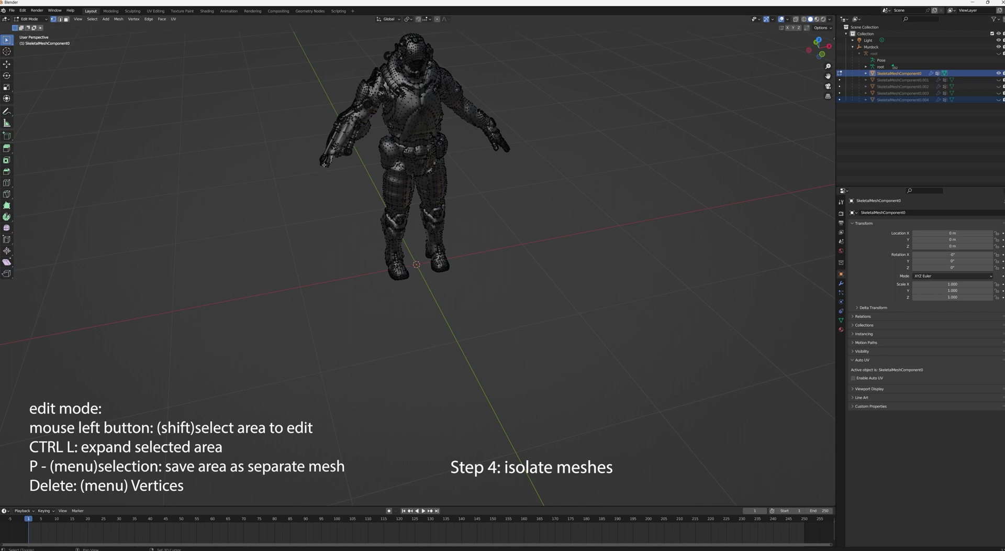
shift+click(324, 164)
key(p)
click(291, 169)
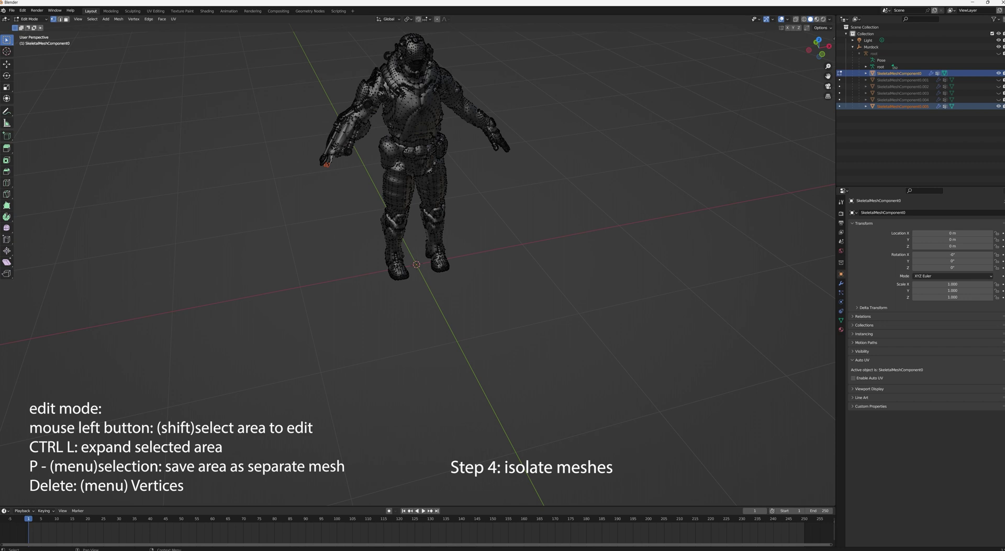
click(998, 106)
middle_drag(657, 173, 472, 191)
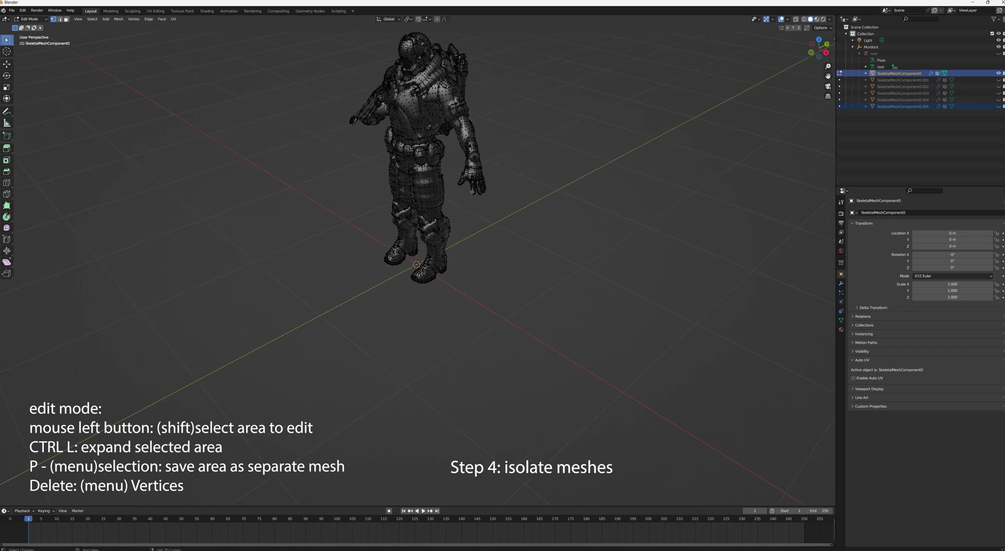
Separate the other hand into SkeletalMeshComponent0.006 and hide it.
shift+click(472, 191)
key(ctrl+l)
key(ctrl+l)
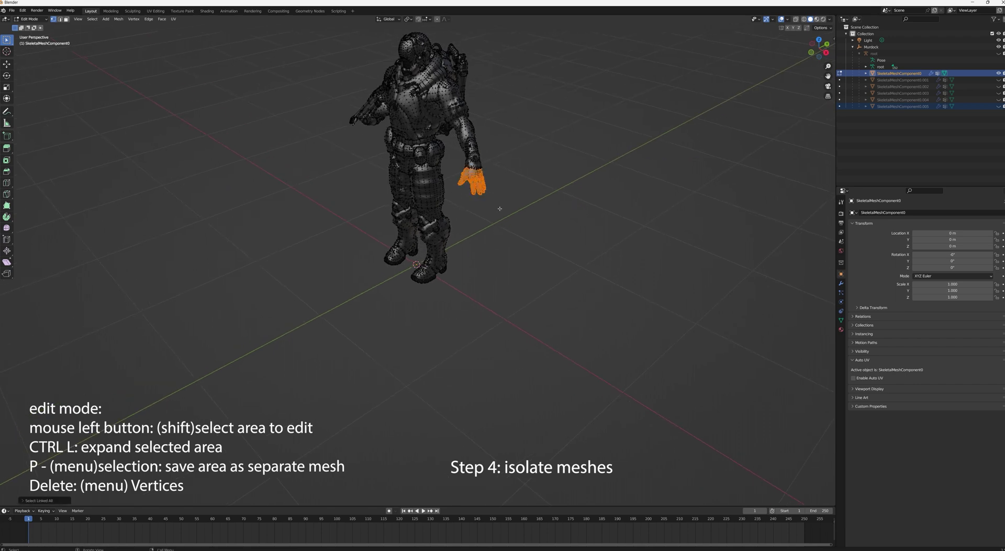
key(p)
click(490, 227)
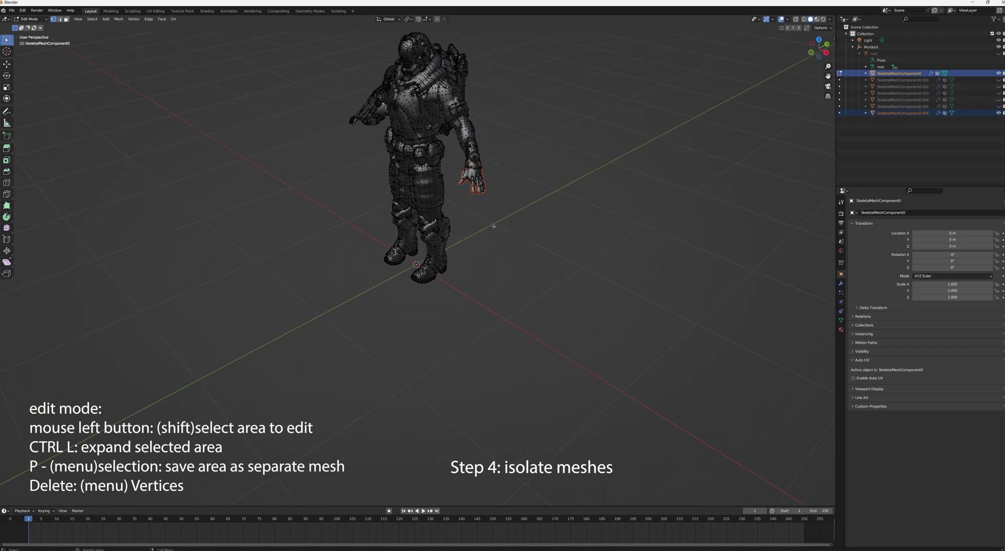
click(998, 113)
Box-select the leftover bits near the hand and separate them into SkeletalMeshComponent0.007.
drag(457, 170, 469, 185)
key(ctrl+l)
key(p)
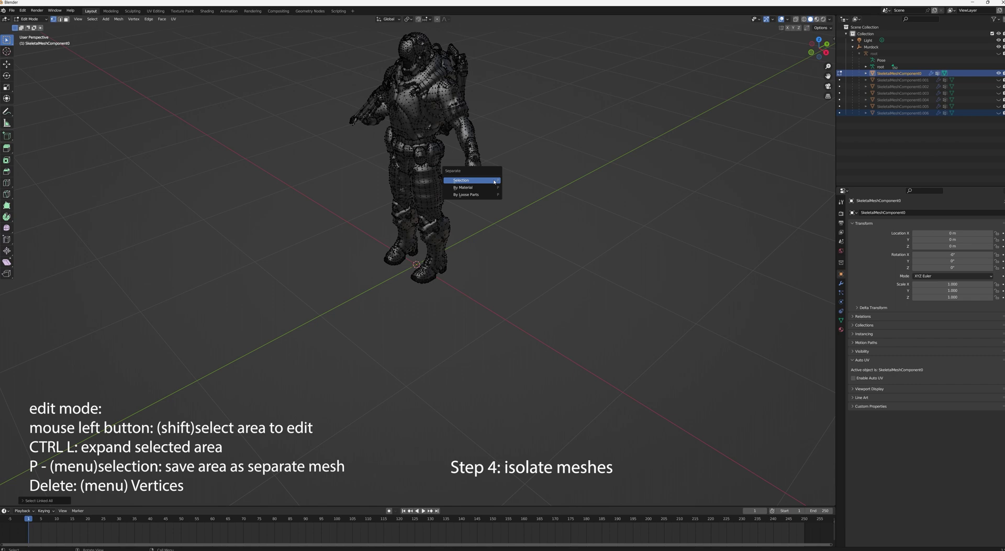
click(498, 179)
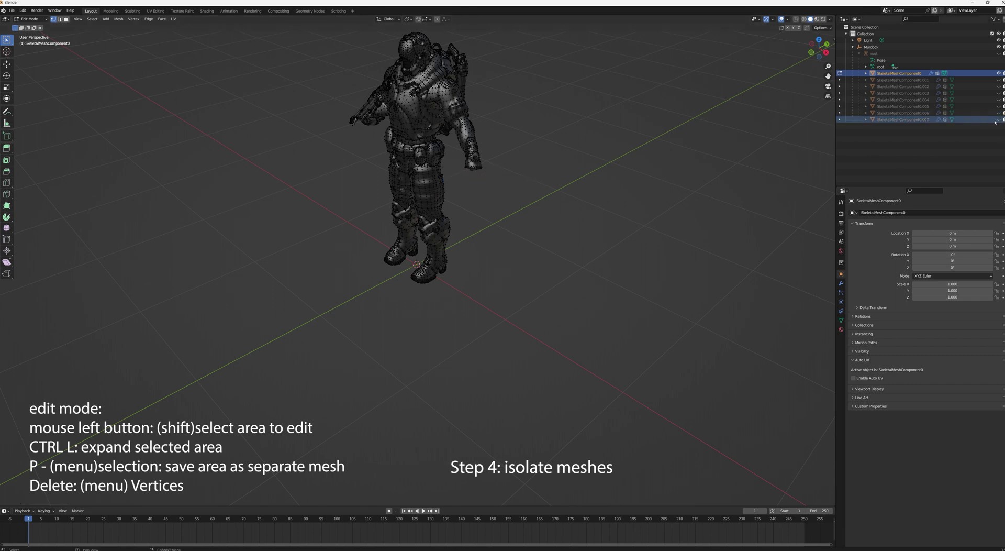
middle_drag(618, 204, 620, 256)
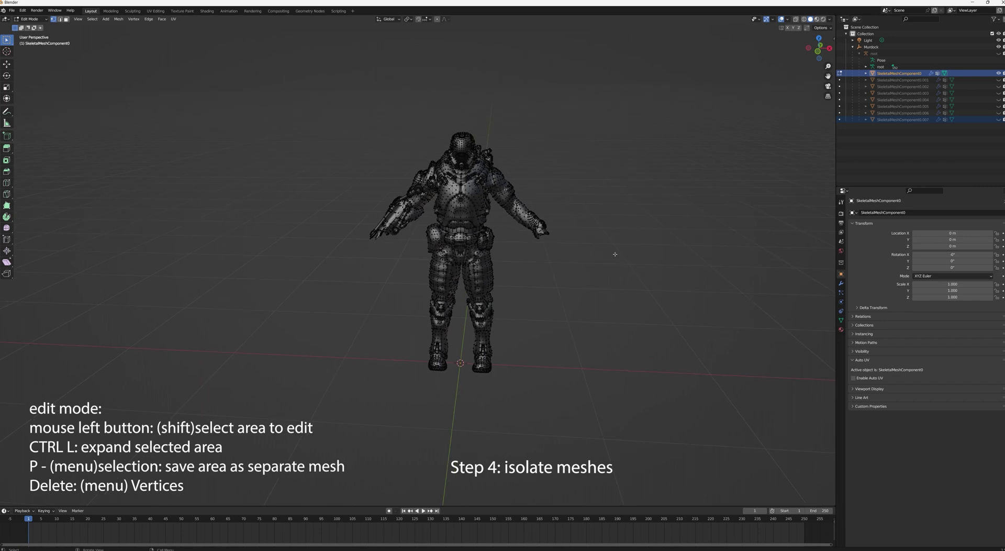
Select the whole helmet from its visor and separate it into its own object.
drag(449, 137, 474, 158)
key(ctrl+l)
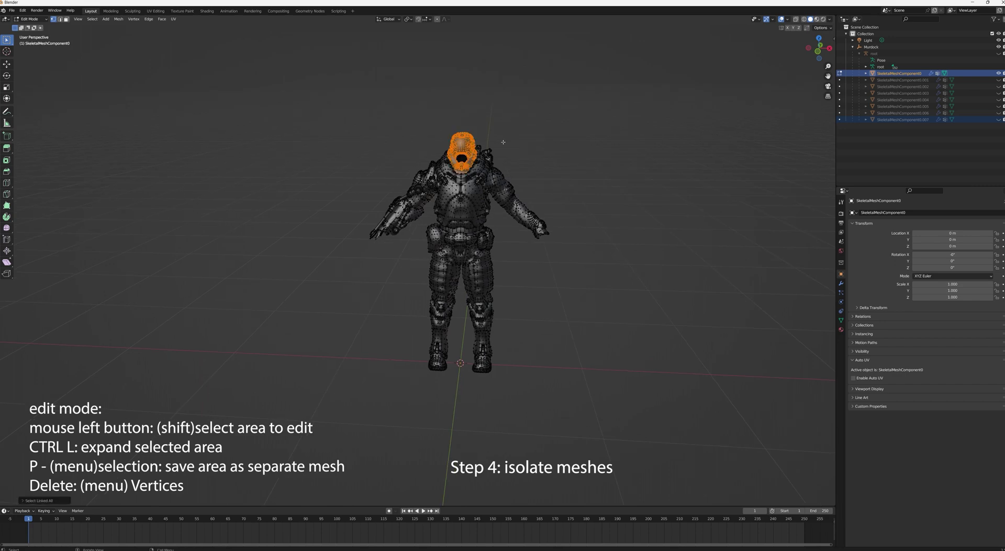
middle_drag(523, 165, 483, 203)
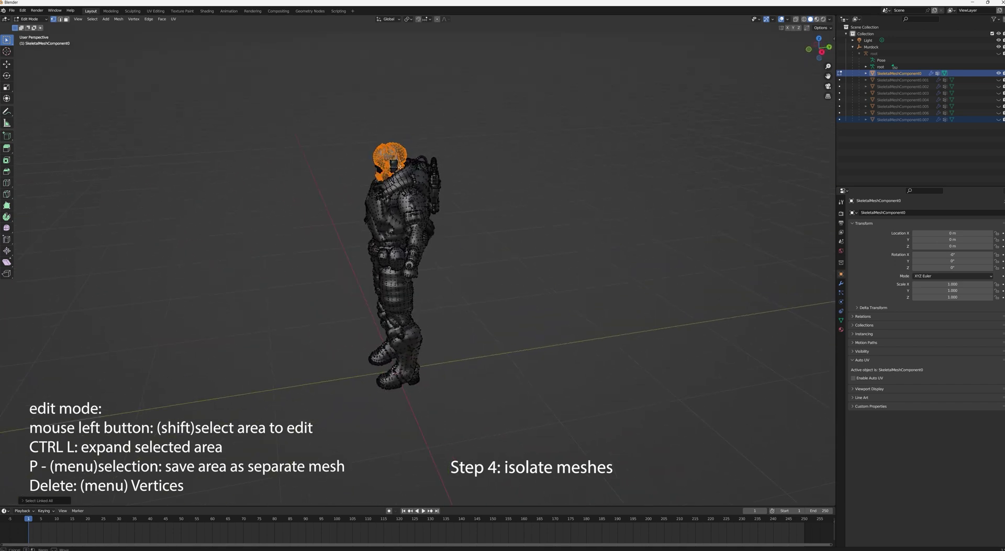
middle_drag(482, 220, 557, 208)
key(p)
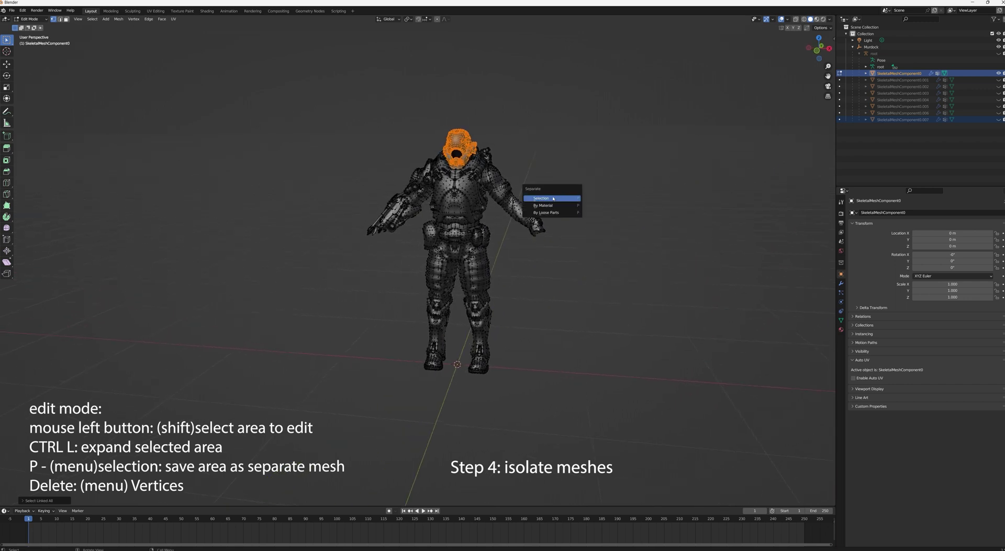
click(565, 198)
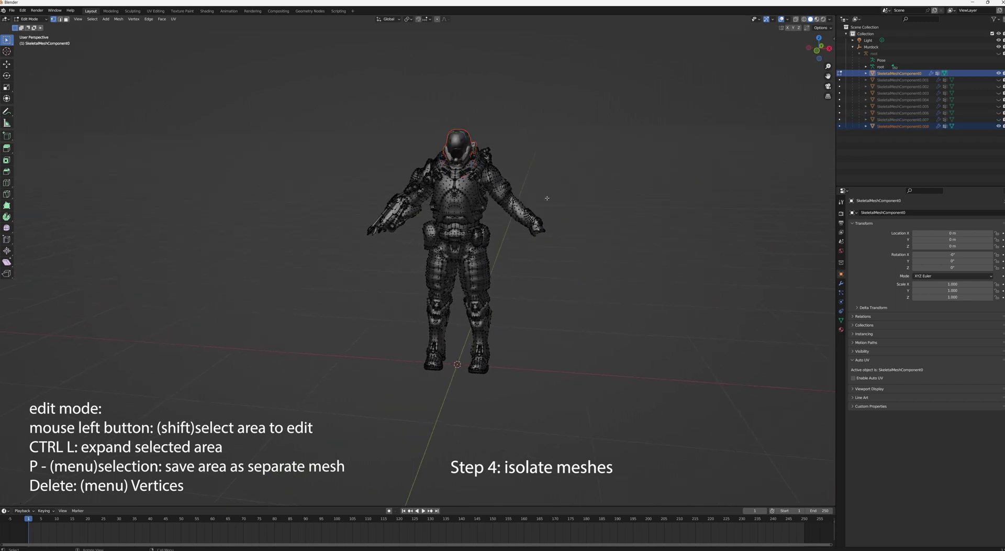
Rename SkeletalMeshComponent0.008 to 'helmet' and hide it.
click(899, 126)
double_click(899, 127)
text(helmet)
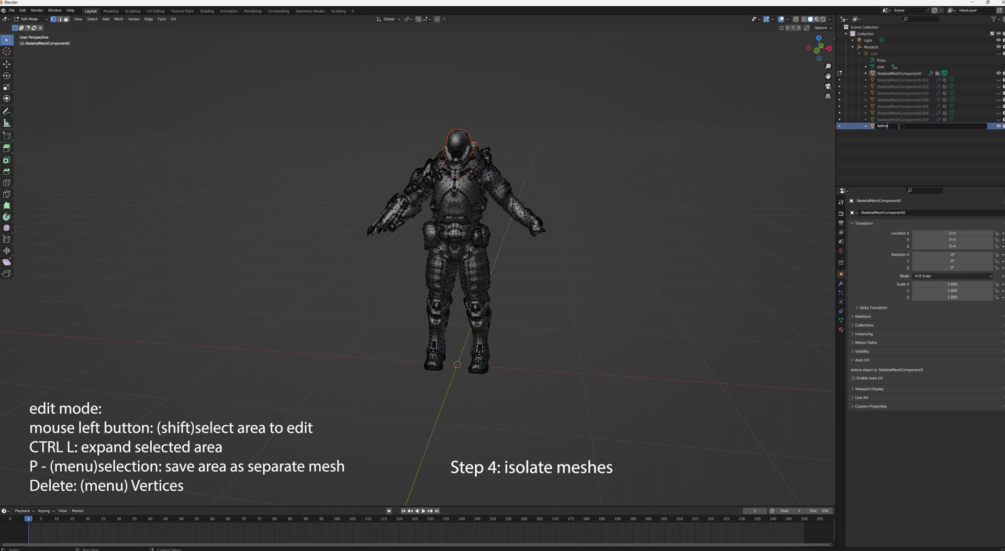
key(Return)
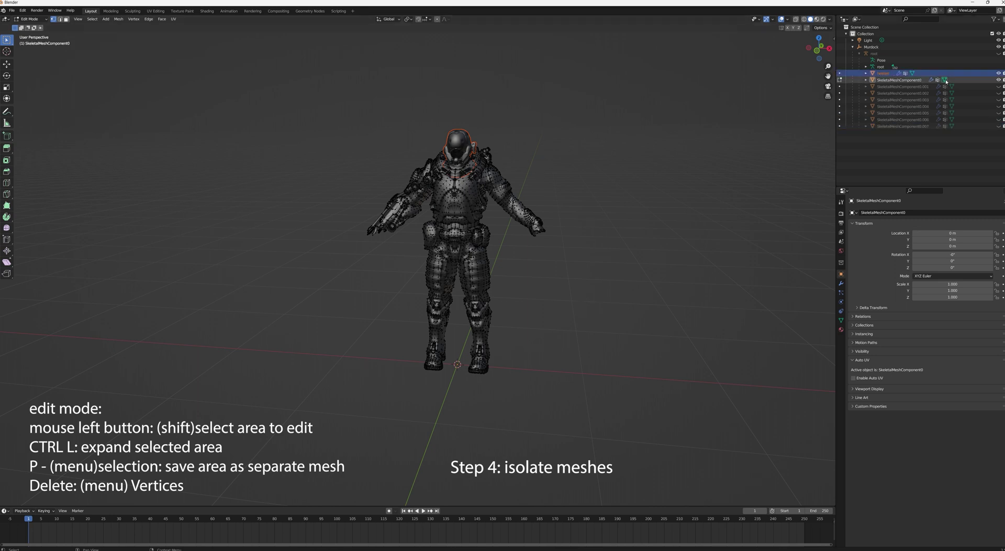
click(998, 73)
middle_drag(479, 258, 396, 270)
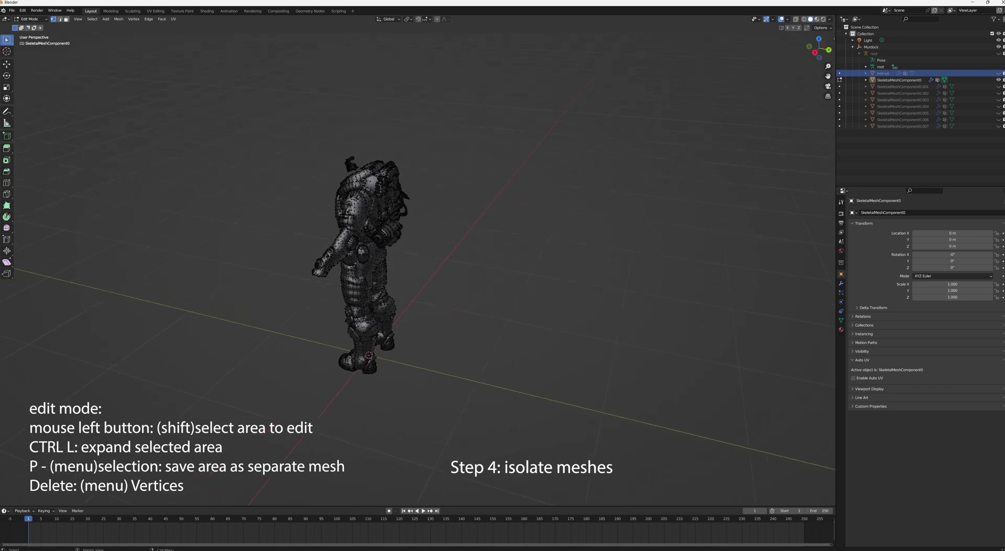
Delete the vertices of the small piece on top of the head.
shift+click(346, 159)
key(ctrl+l)
key(Delete)
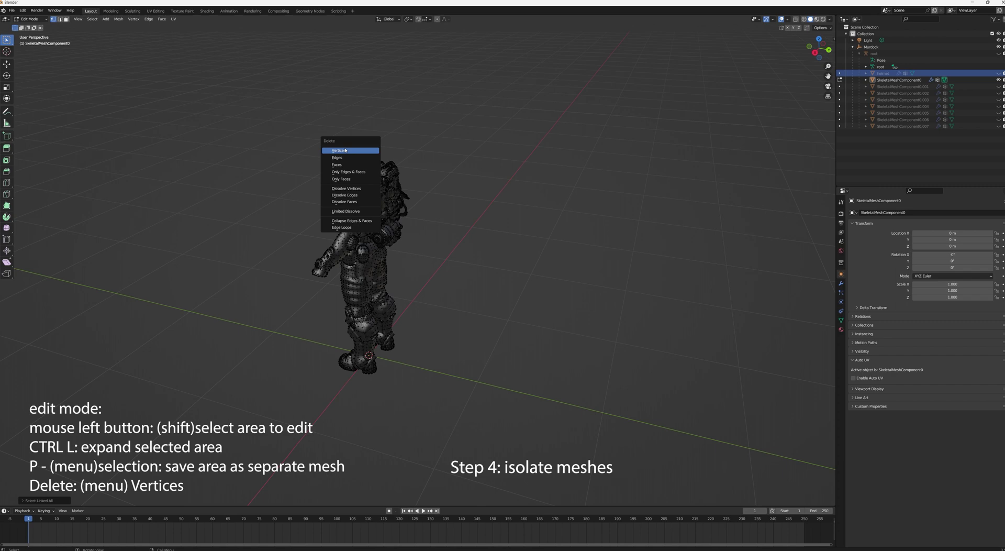
click(340, 150)
Delete the remaining loose pieces above the neck and the connected head mesh.
shift+click(349, 159)
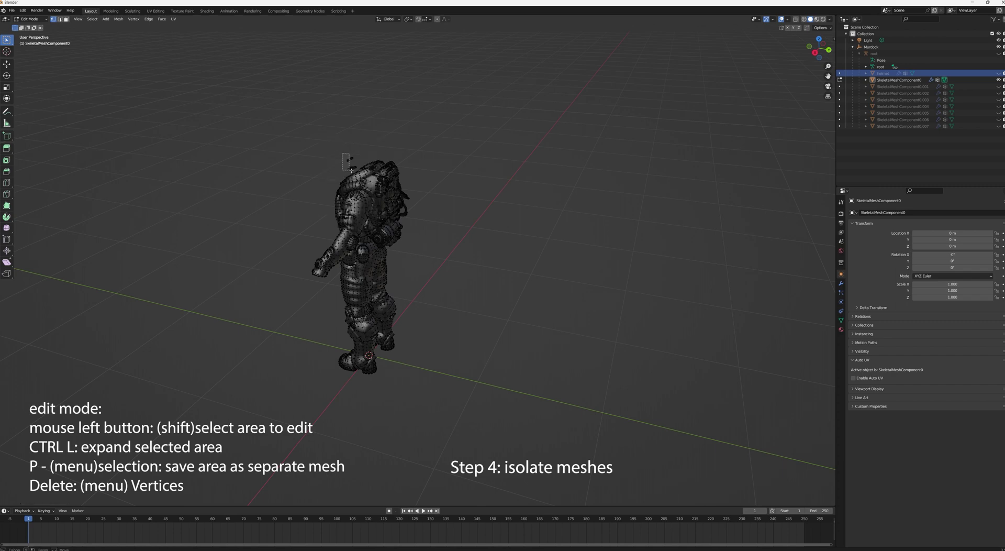
shift+click(353, 168)
key(ctrl+l)
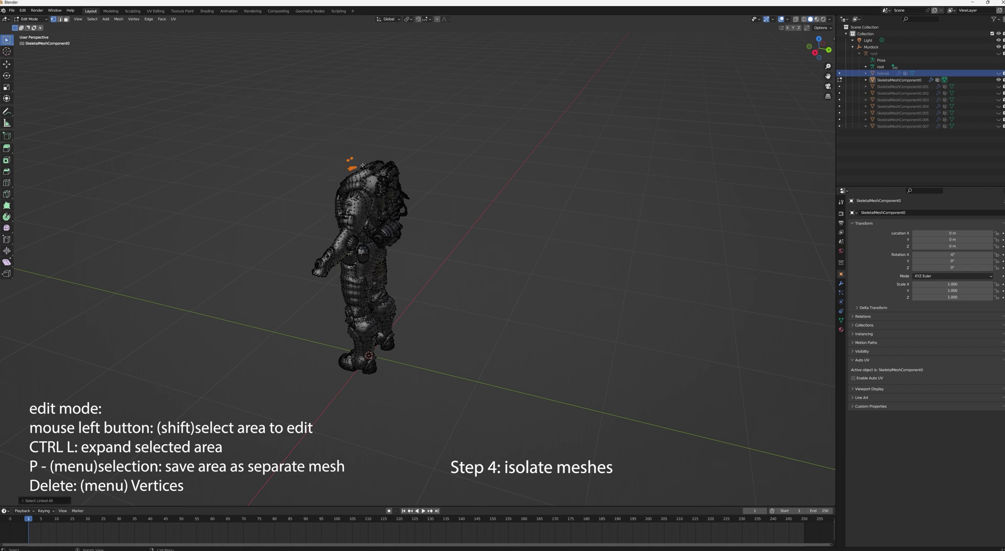
key(Delete)
click(370, 149)
key(ctrl+l)
key(Delete)
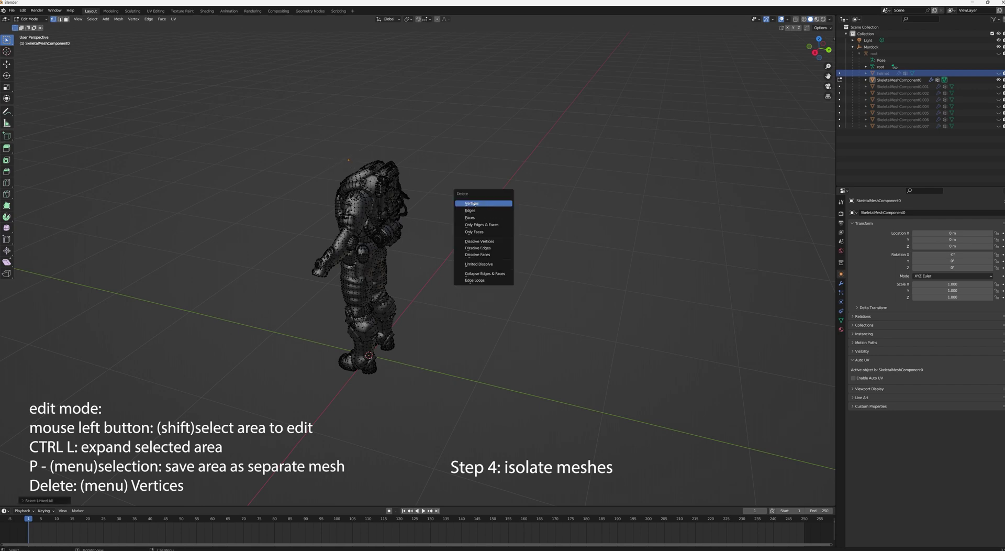
click(473, 204)
middle_drag(441, 243, 522, 232)
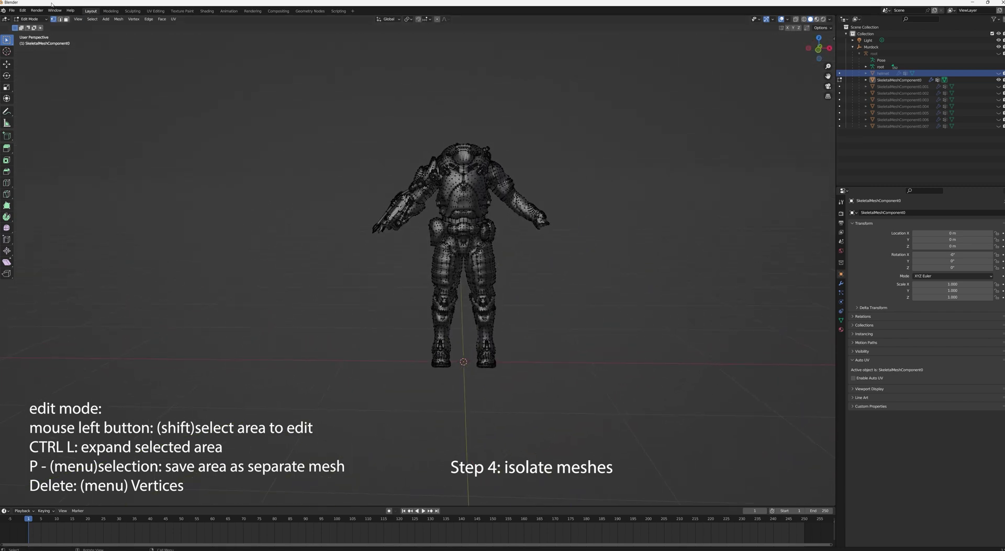
In Object Mode, hide the armour SkeletalMeshComponent0 and unhide the helmet.
click(31, 18)
click(44, 27)
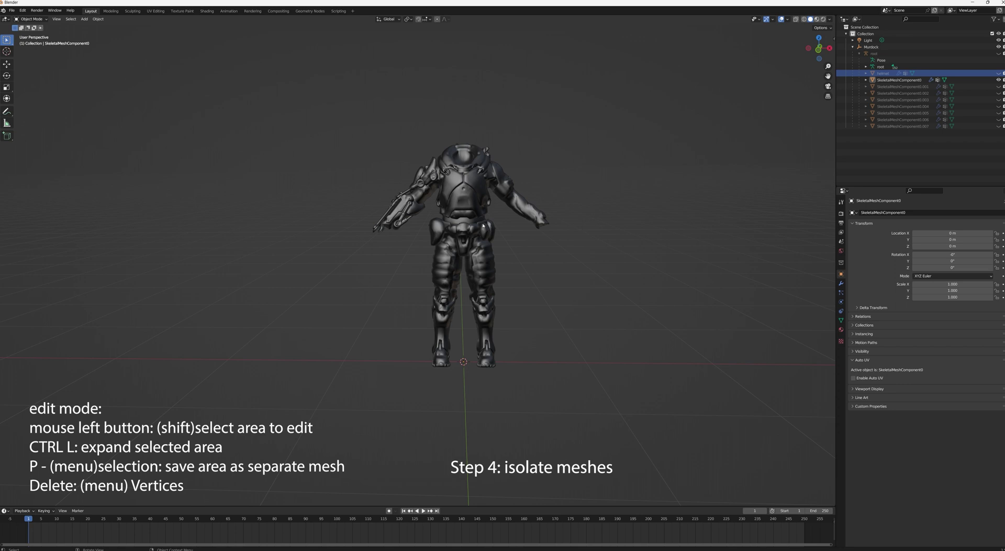
click(458, 183)
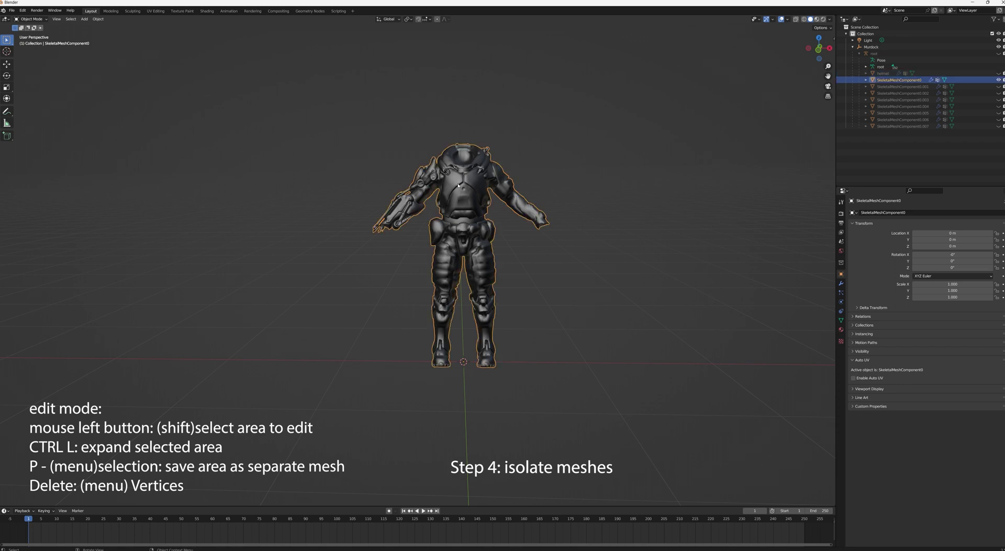
click(998, 79)
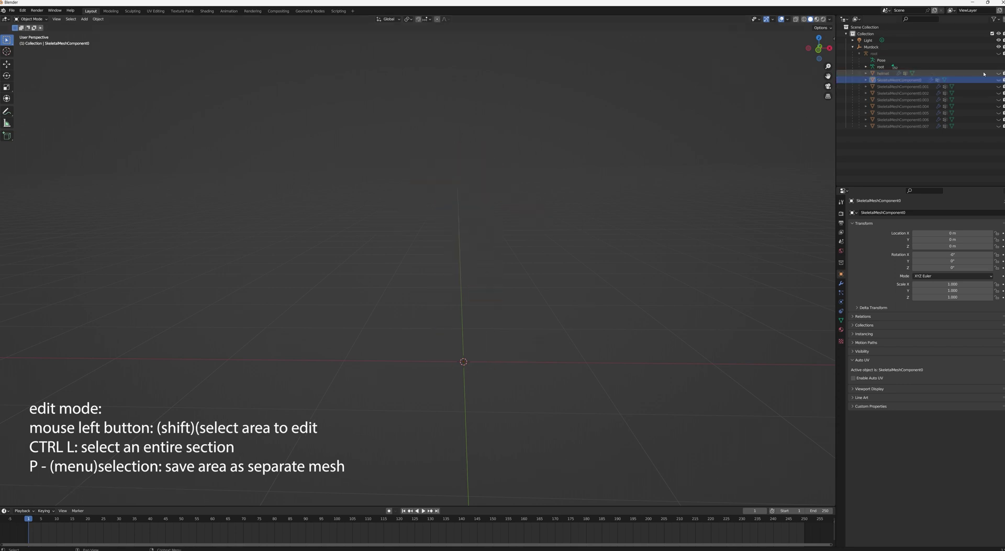
click(998, 73)
mouse_move(493, 152)
middle_down()
mouse_move(423, 164)
mouse_move(496, 159)
middle_up()
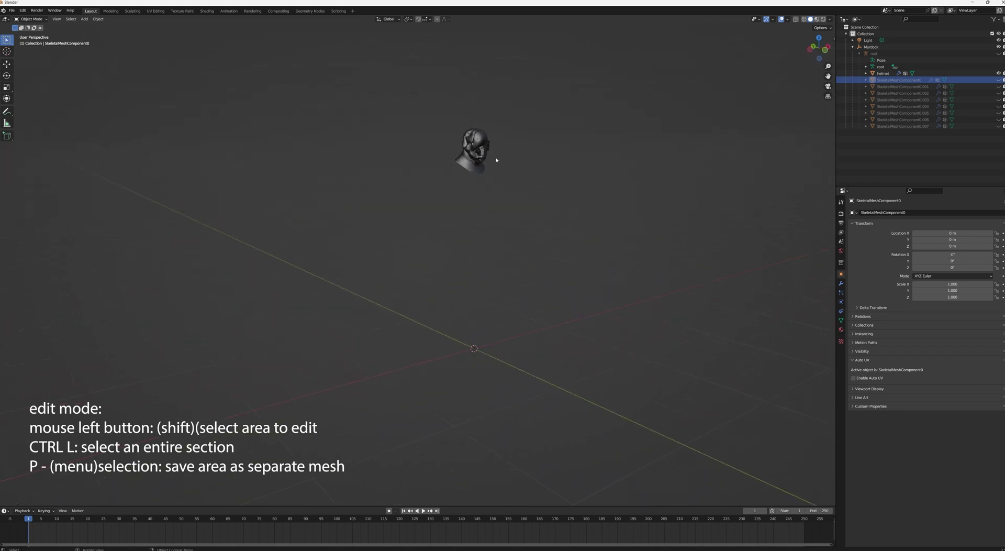
scroll(497, 160, up, 2)
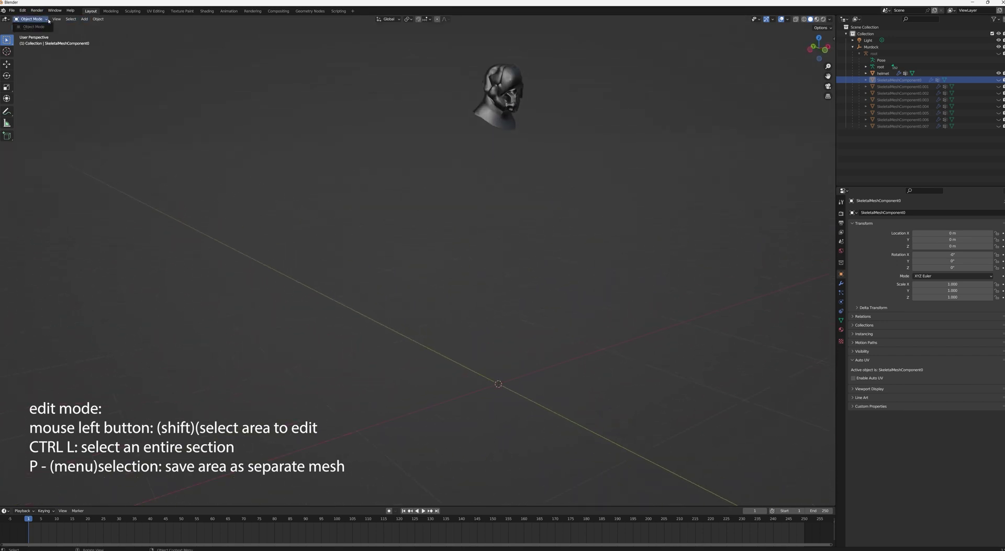
Select the helmet and switch it to Edit Mode.
click(488, 84)
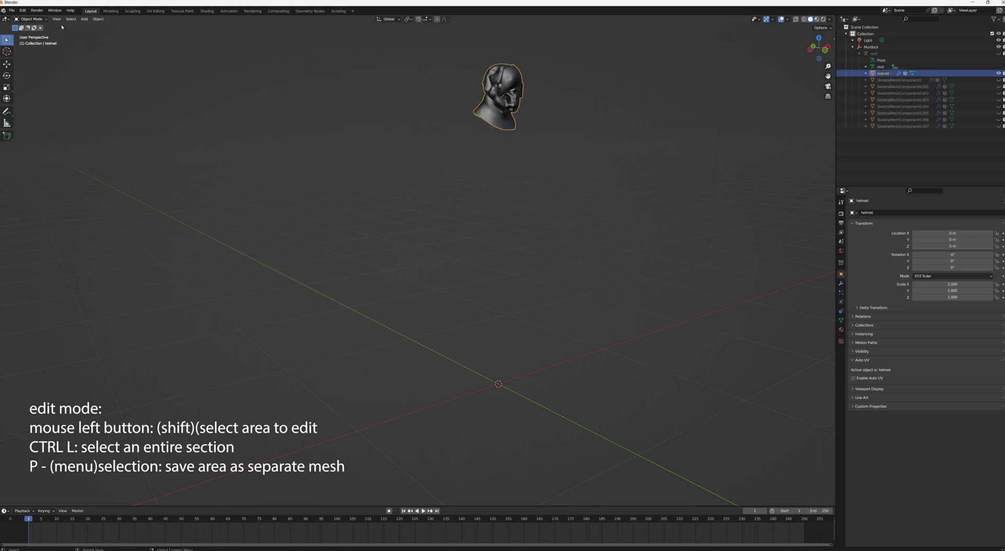
click(32, 19)
click(40, 30)
Select the lower neck patch with Ctrl+L and box-select its adjoining lower and right-side faces.
middle_drag(505, 153, 524, 164)
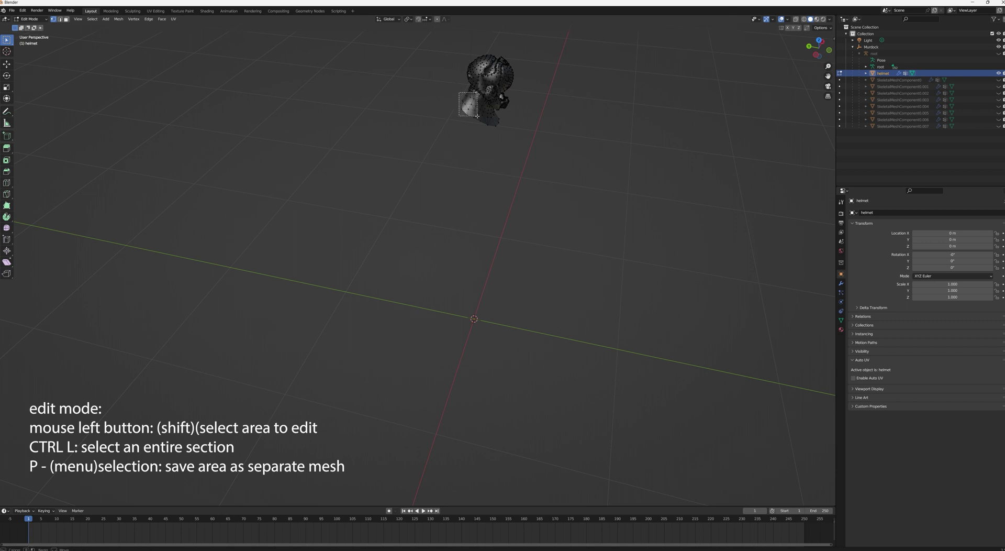
shift+click(471, 115)
key(ctrl+l)
drag(468, 111, 504, 135)
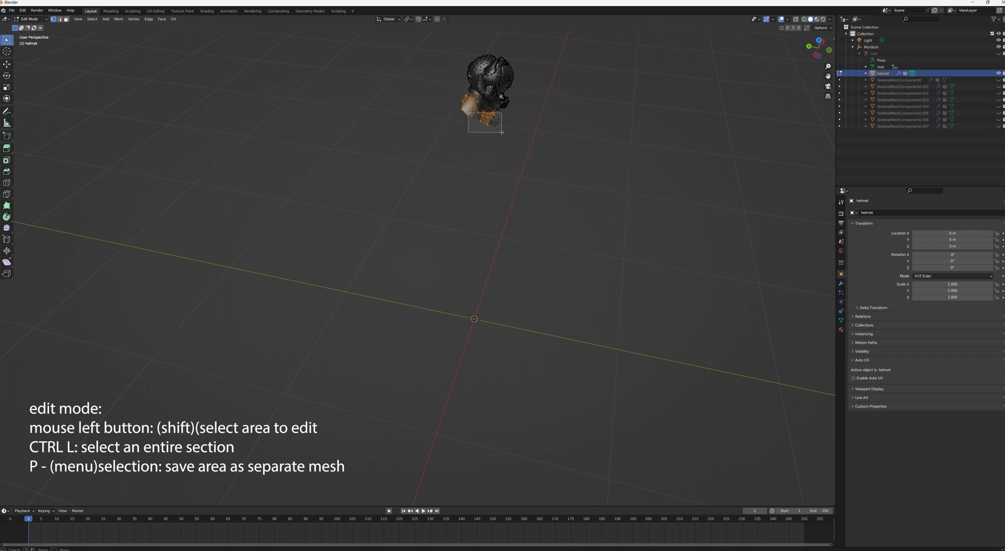
middle_drag(503, 135, 385, 120)
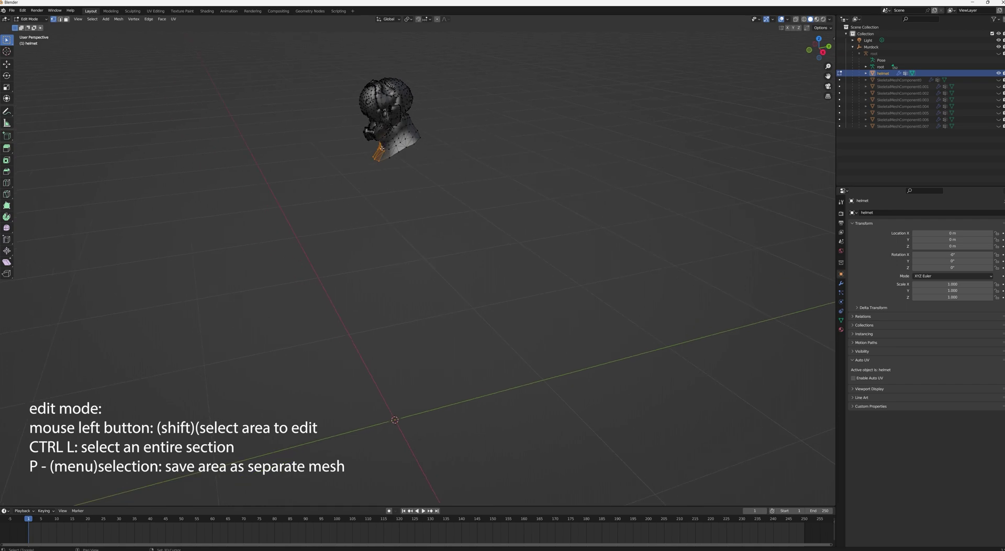
shift+drag(381, 149, 405, 166)
shift+drag(442, 140, 391, 164)
Box-select the remaining neck faces and upper edge, orbiting to confirm full coverage.
shift+drag(403, 131, 427, 146)
middle_drag(427, 146, 272, 100)
scroll(370, 155, up, 3)
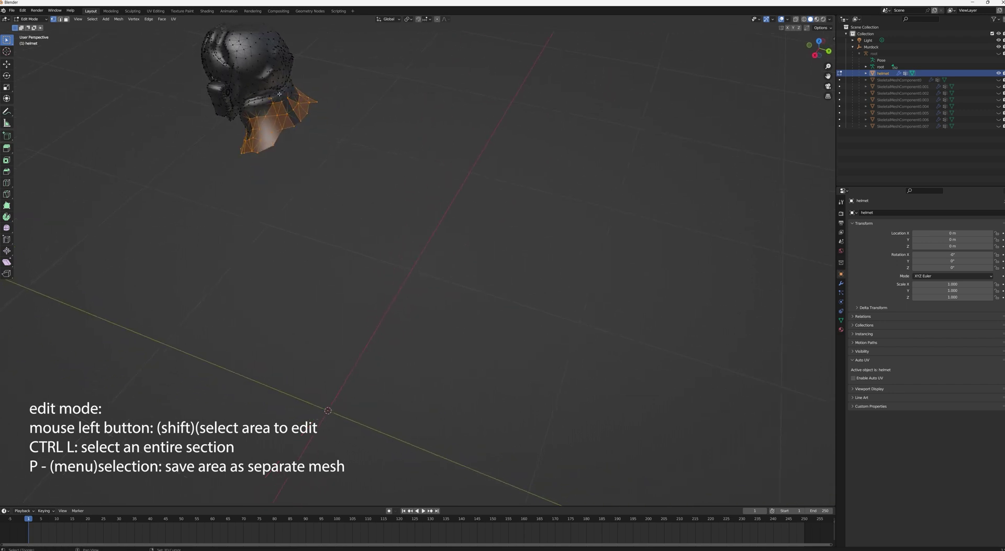
shift+drag(287, 87, 308, 103)
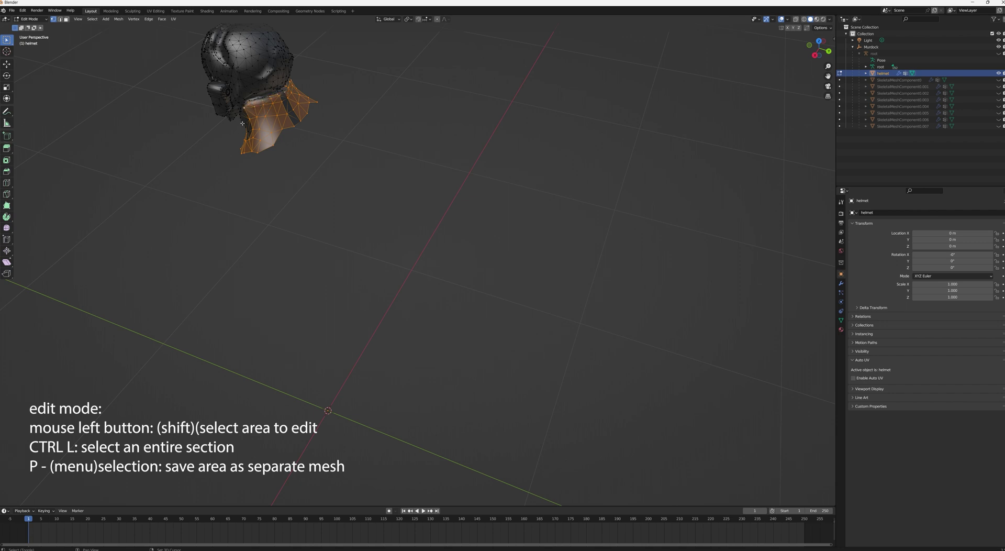
middle_drag(254, 131, 456, 95)
drag(449, 62, 478, 68)
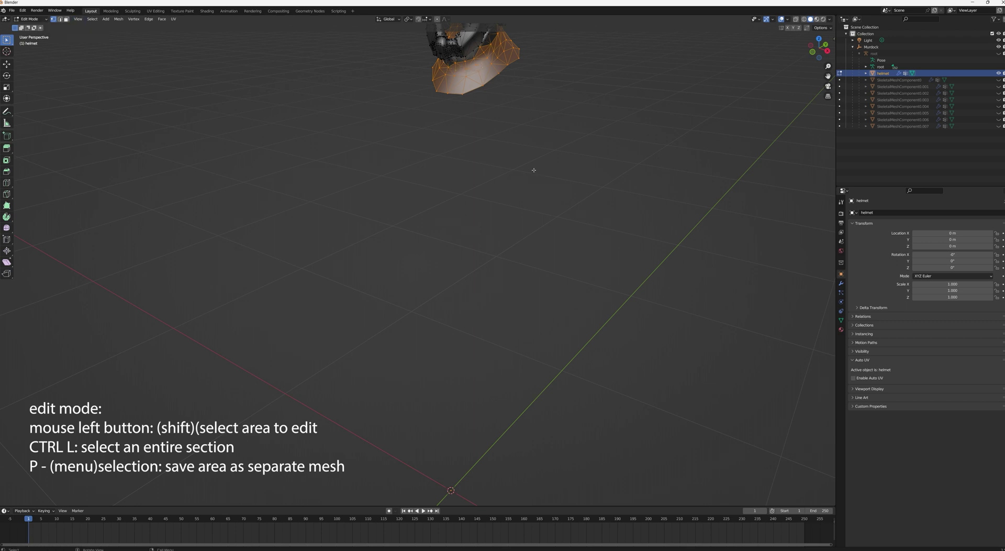
middle_drag(534, 170, 518, 42)
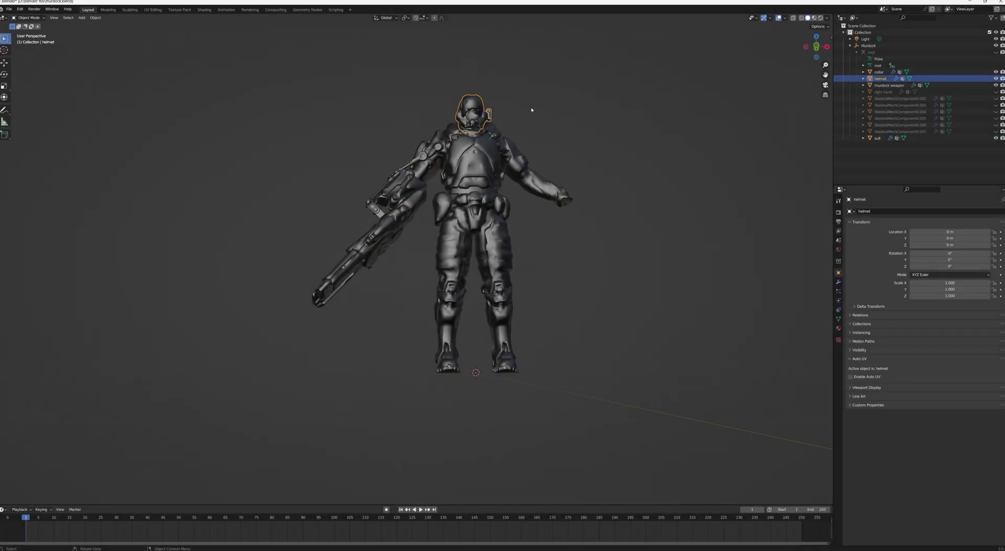
Leave only the helmet object selected, clearing the suit, weapon and collar.
click(417, 222)
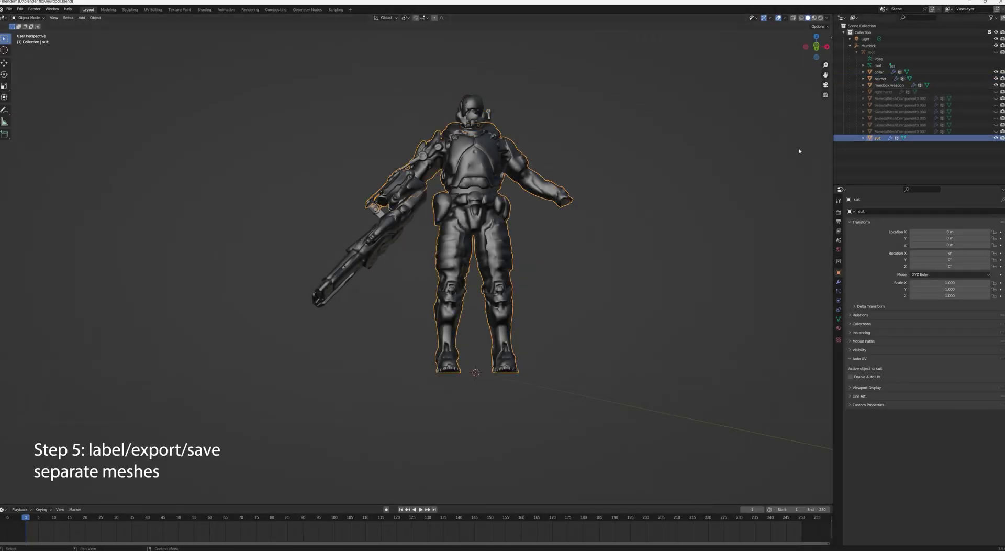
click(396, 231)
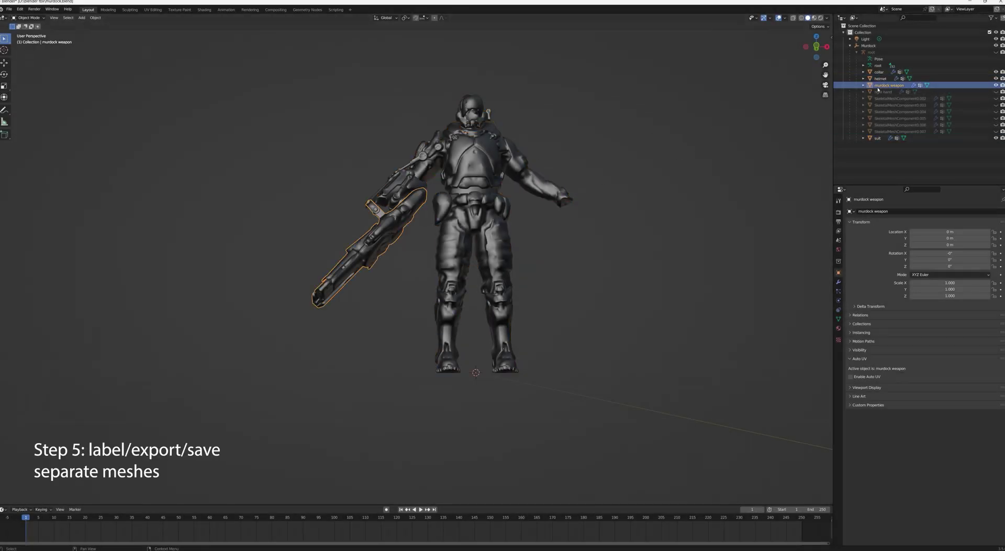
click(879, 72)
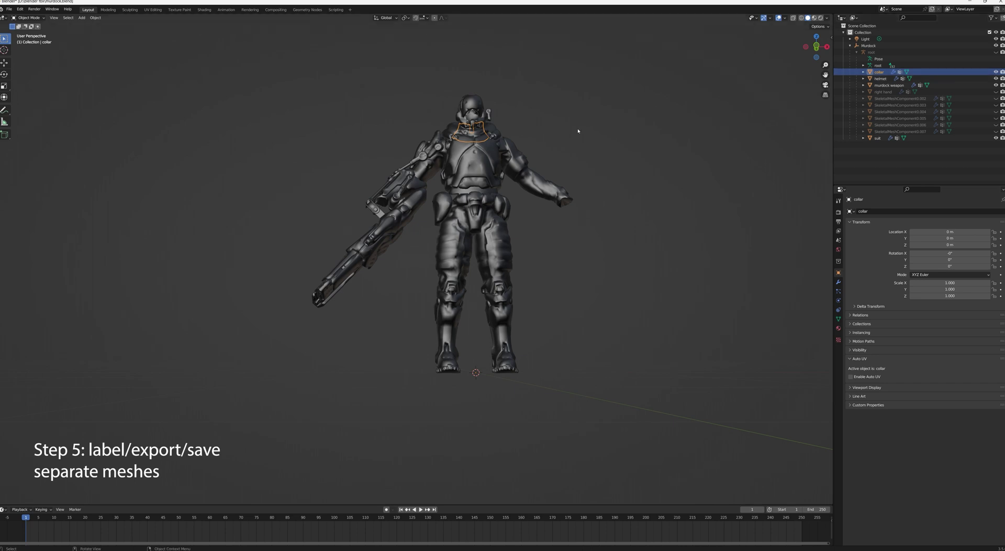
click(562, 125)
click(465, 104)
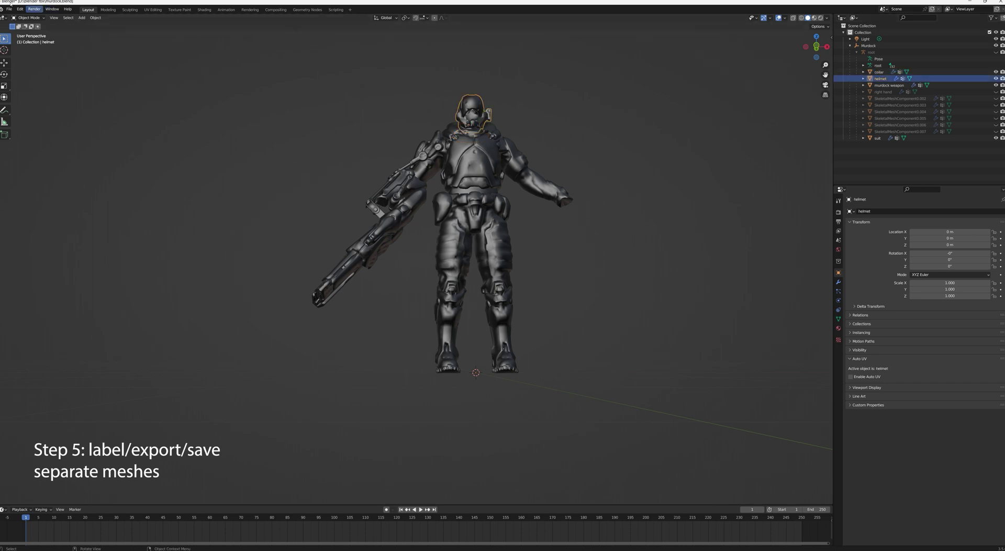
Export the helmet to FBX with Path Mode Copy, embedded textures and only Mesh objects.
click(9, 9)
mouse_move(24, 105)
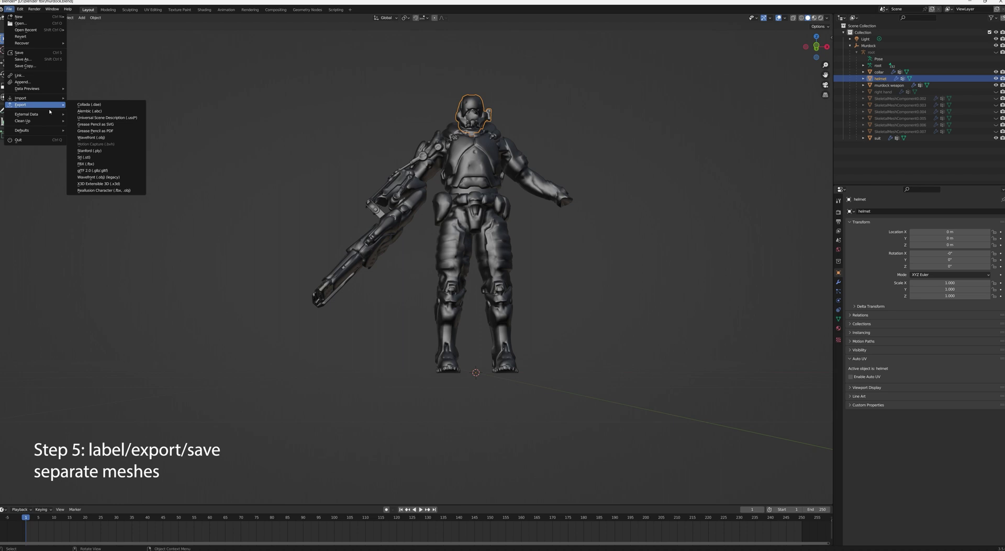
click(92, 164)
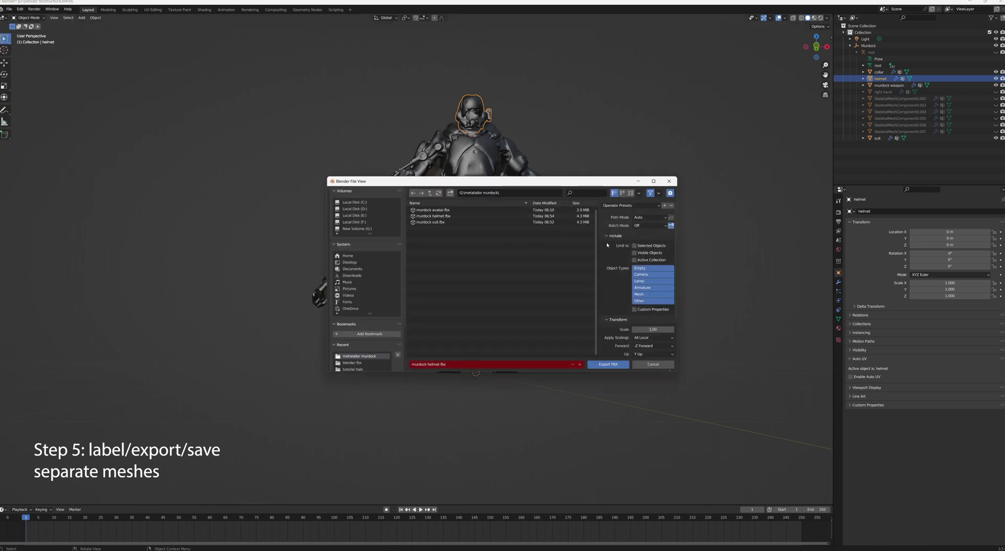
click(664, 217)
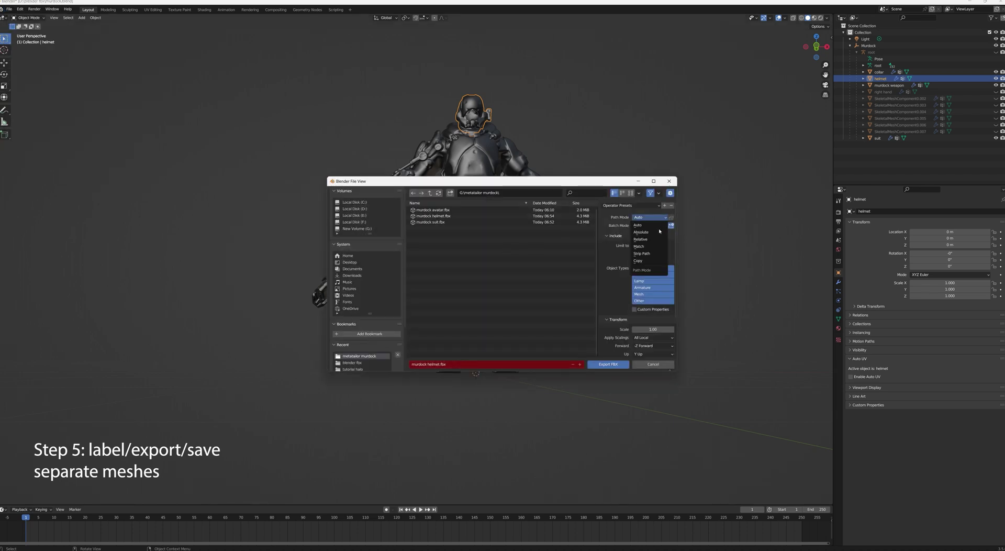
click(650, 262)
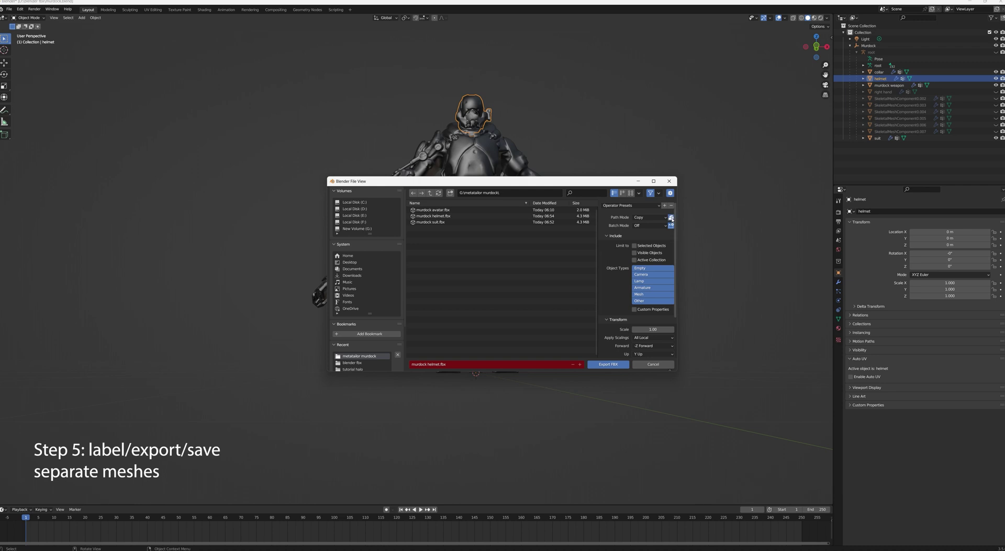
click(671, 217)
click(643, 296)
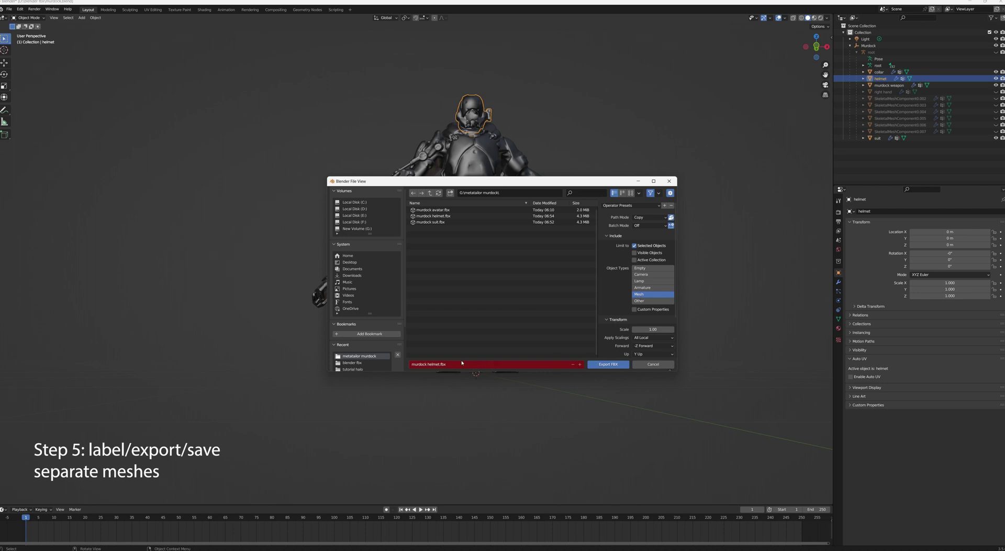
click(603, 363)
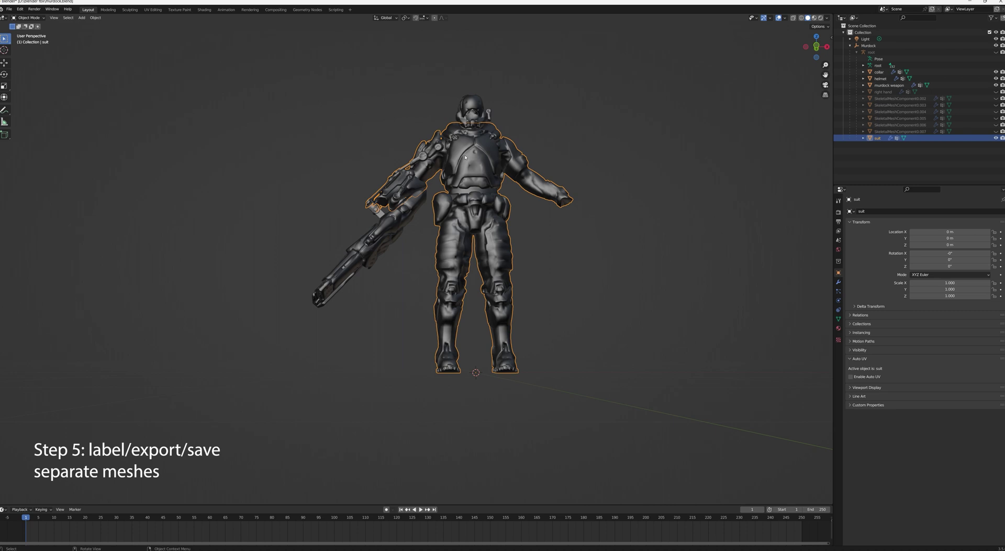
Export the selected suit to FBX as 'murdock suit.fbx'.
click(9, 9)
mouse_move(34, 107)
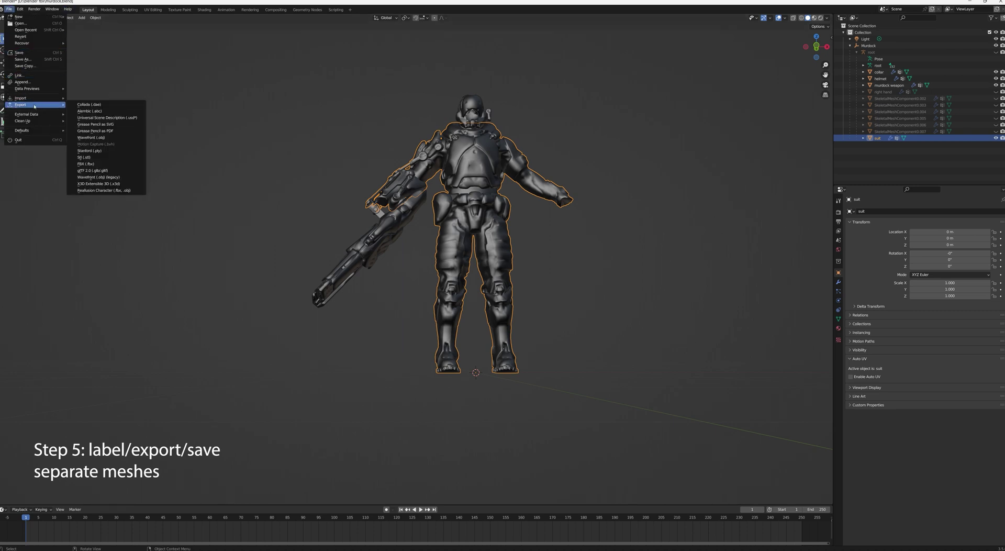
click(86, 164)
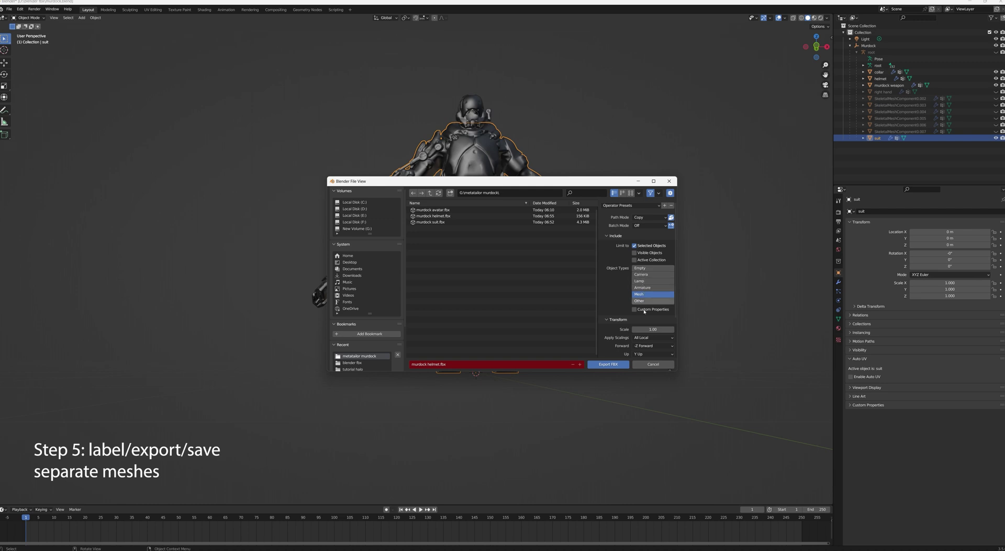
click(436, 364)
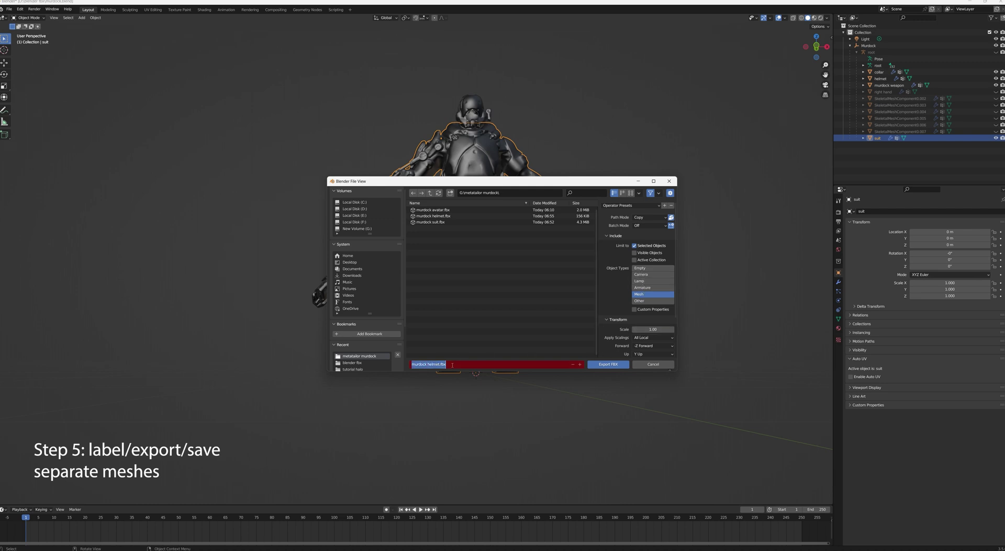
text(murd)
click(608, 364)
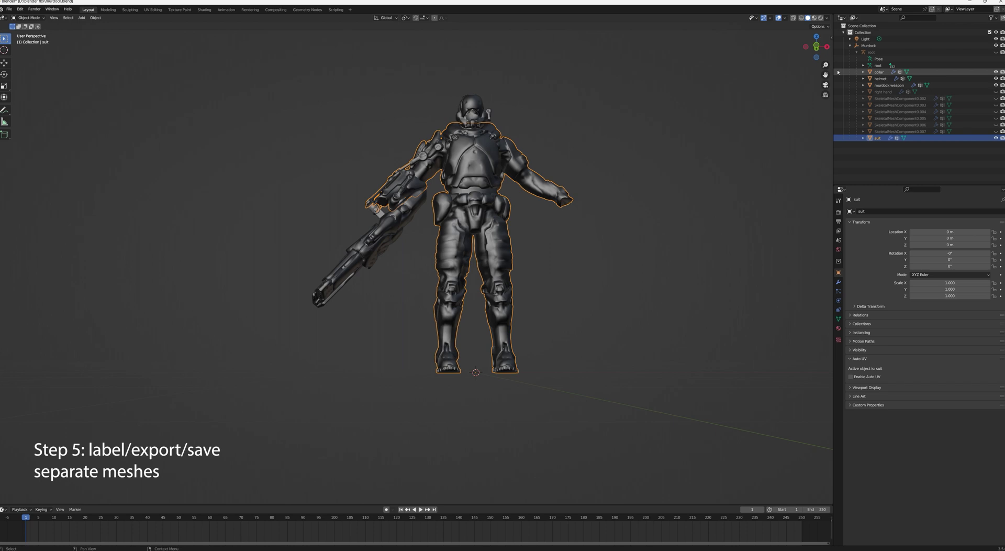
Select the collar and export it to FBX as 'murdock collar.fbx'.
click(879, 73)
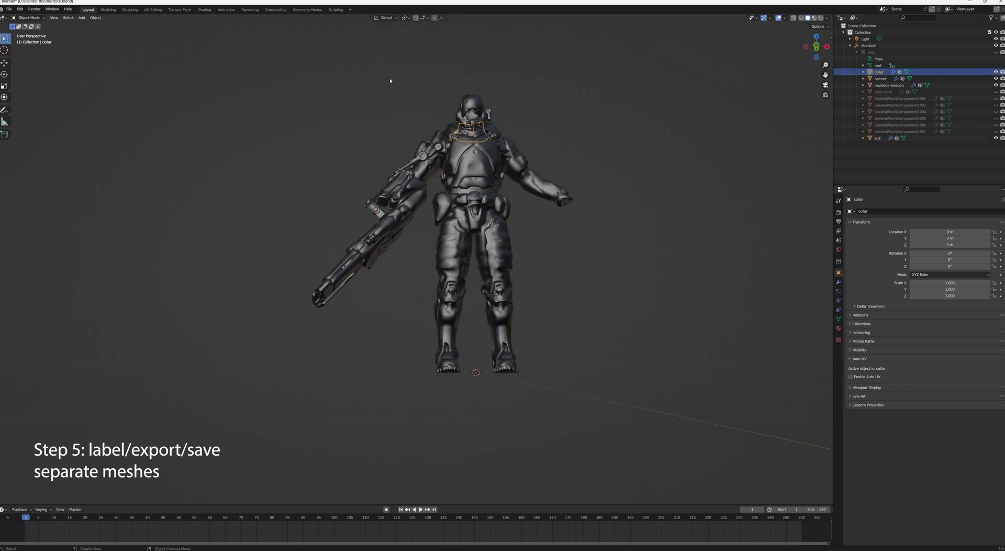
click(9, 10)
mouse_move(31, 104)
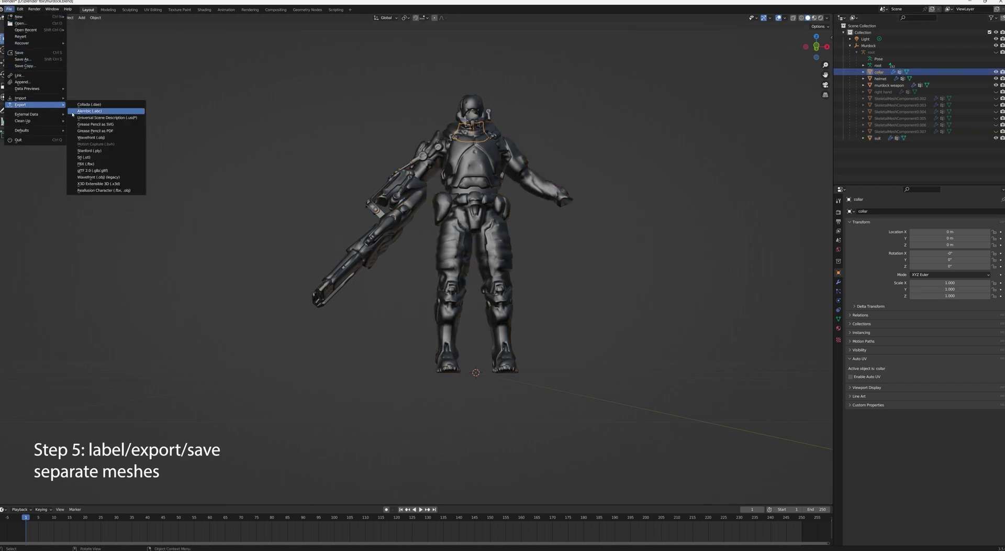
click(86, 164)
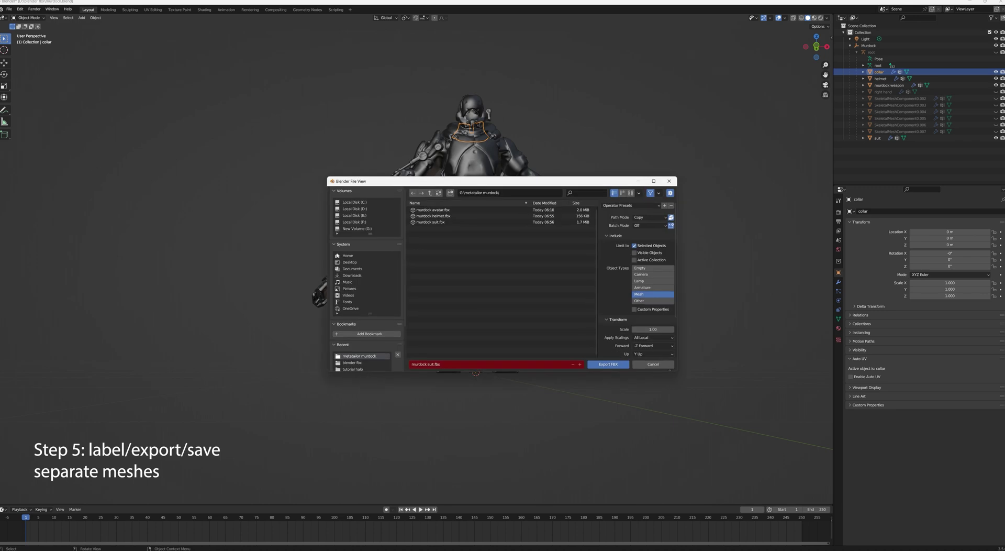
click(437, 364)
text(mur)
key(Return)
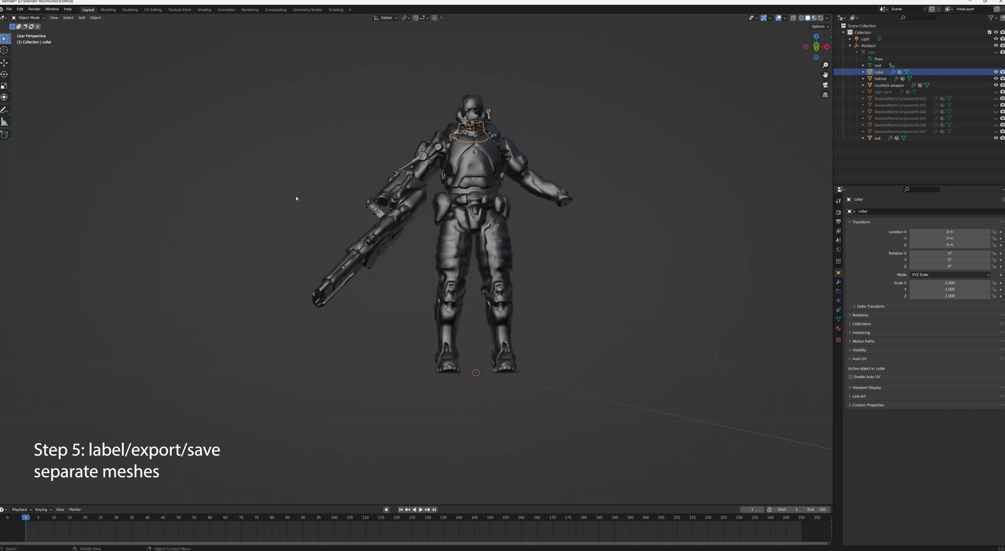
Select the murdock weapon in the Outliner and save it through FBX export as 'murdock weapon.fbx'.
click(391, 235)
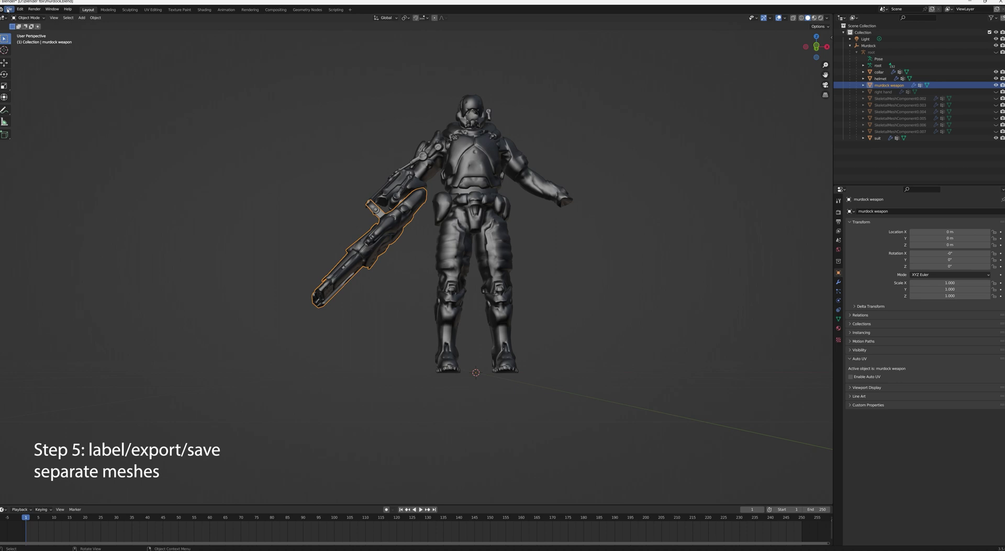
click(9, 9)
mouse_move(21, 105)
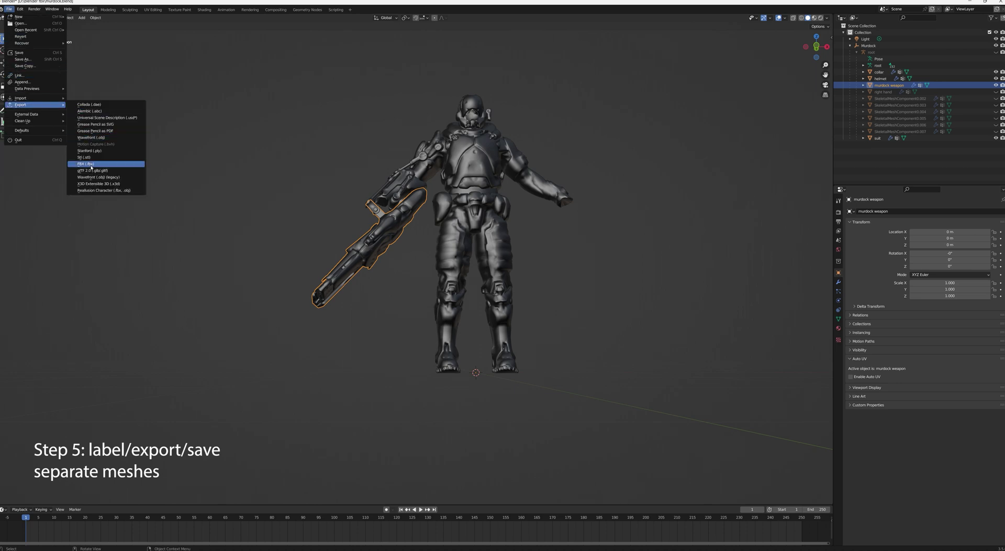
click(86, 164)
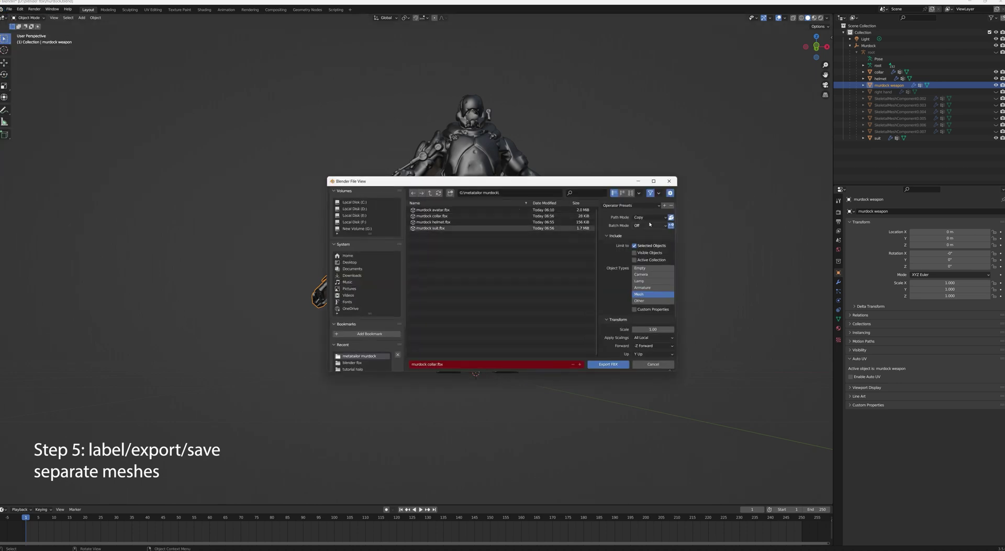
click(429, 365)
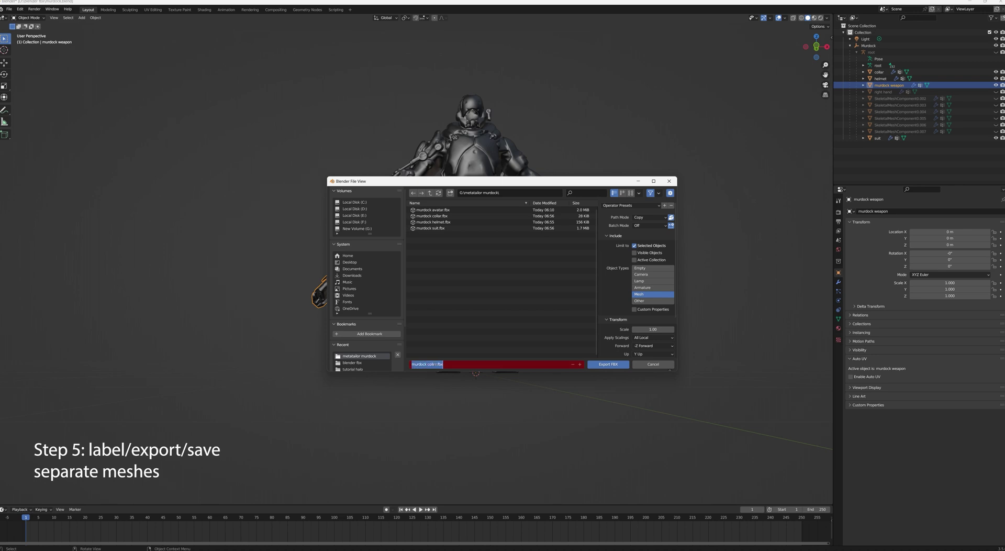
text(murdock weapon)
click(605, 365)
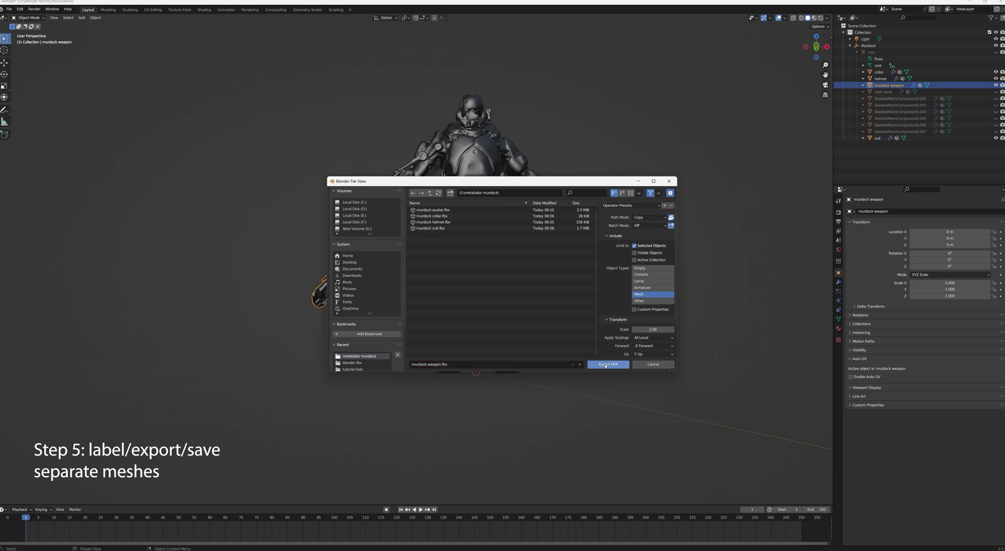
click(604, 365)
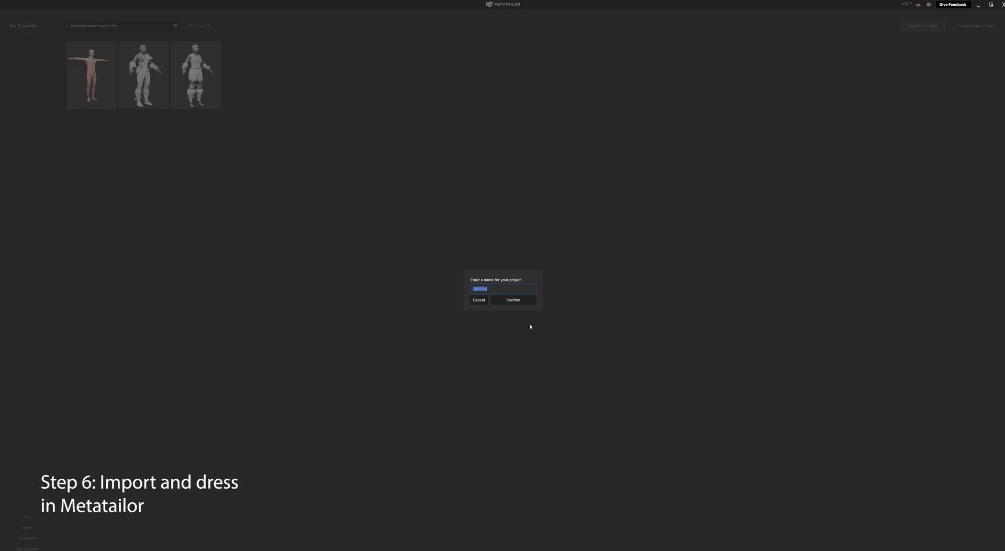
Create the new murdock project and switch to the grey base avatar.
text(me)
click(513, 299)
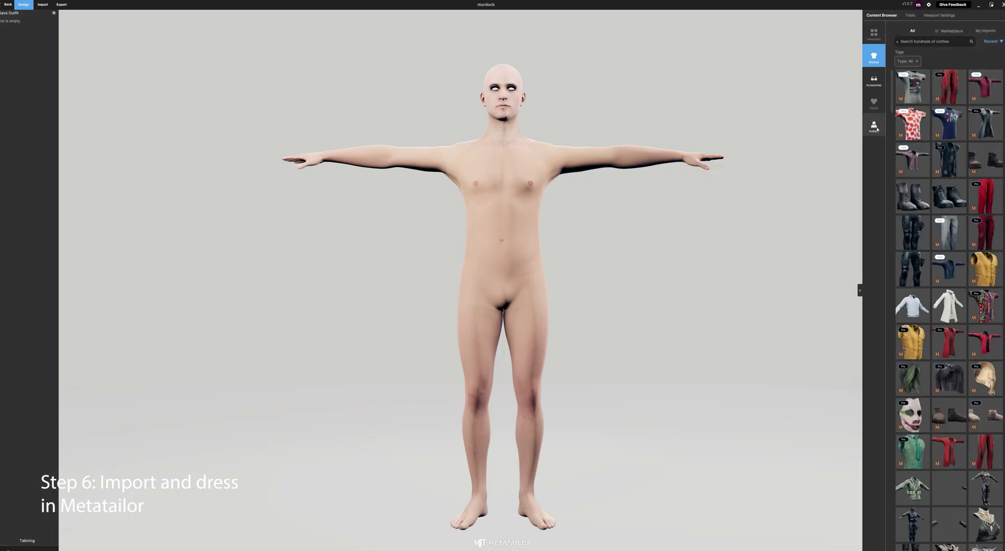
click(873, 125)
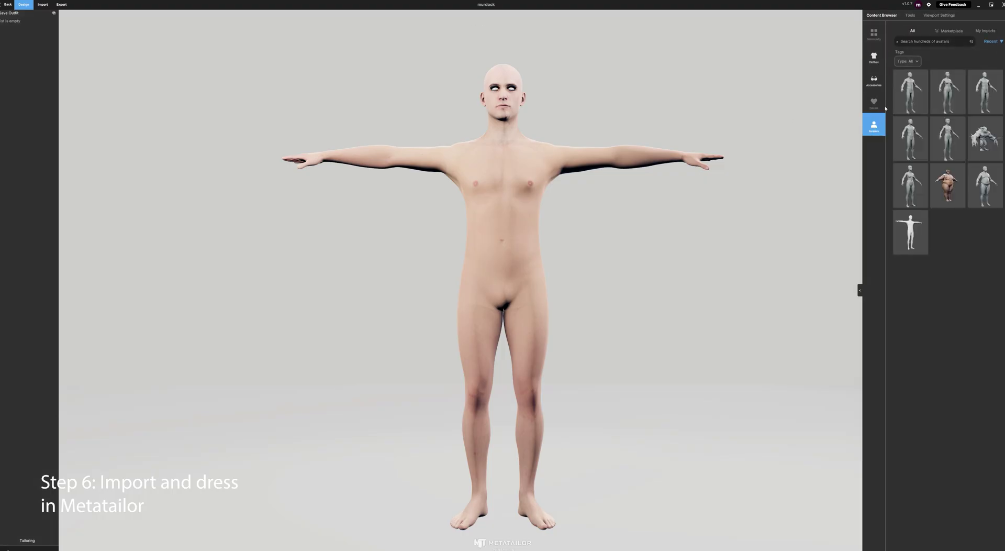
click(909, 92)
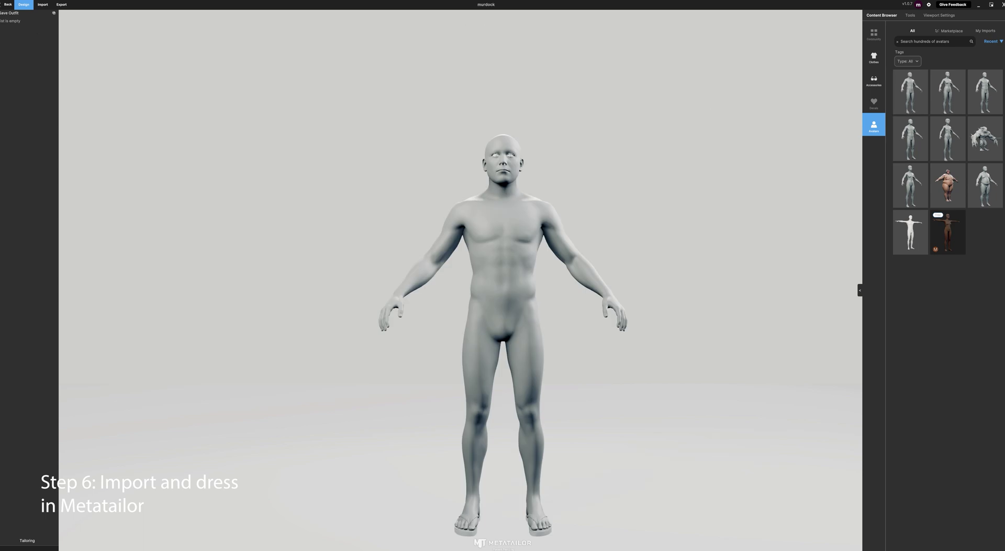
Import the murdock suit file as a cloth item and categorize it as Full Body.
click(43, 4)
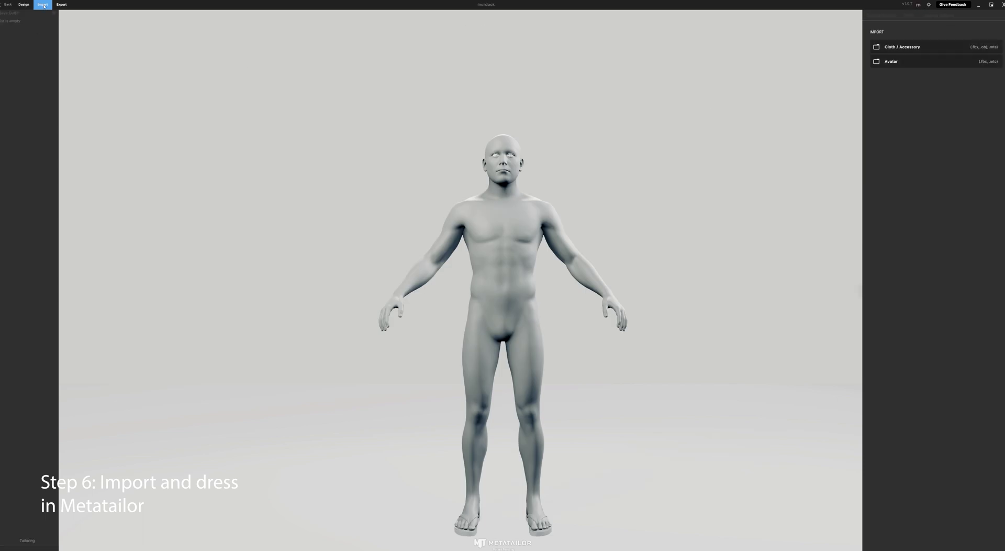
click(869, 47)
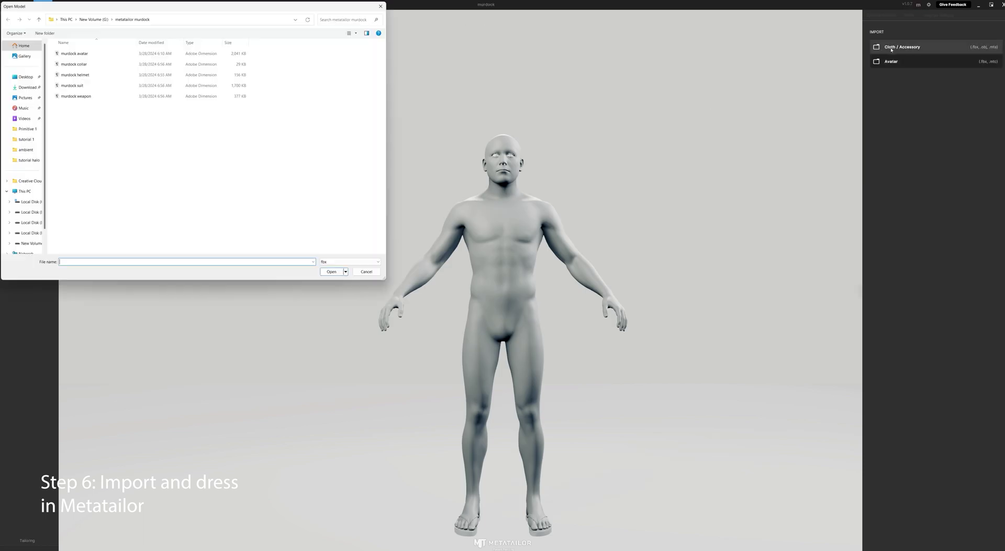
click(71, 85)
click(335, 273)
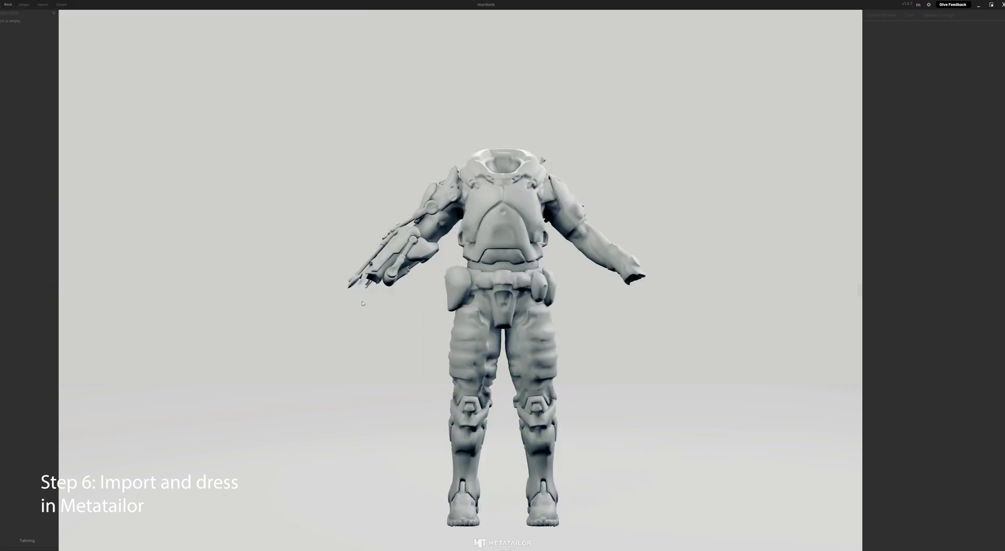
click(986, 548)
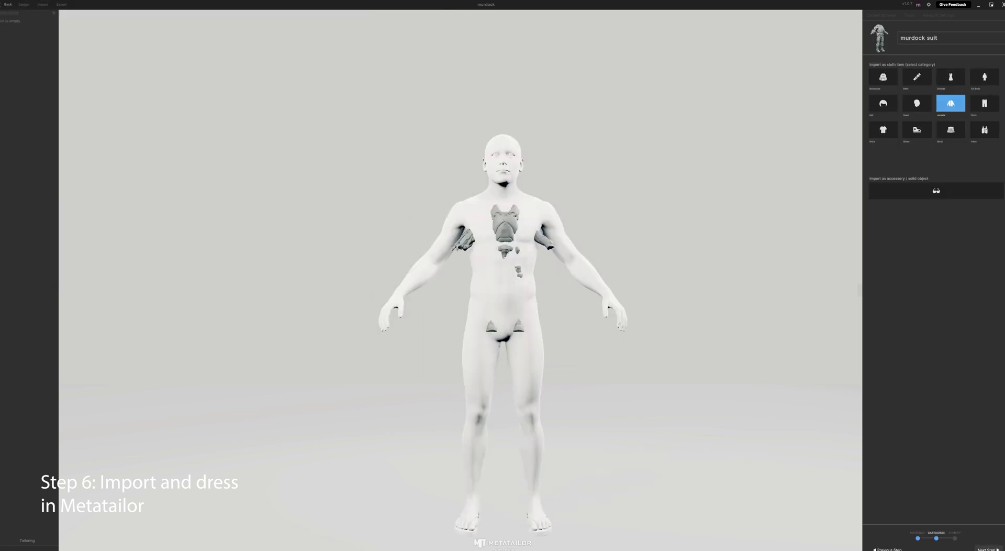
click(985, 78)
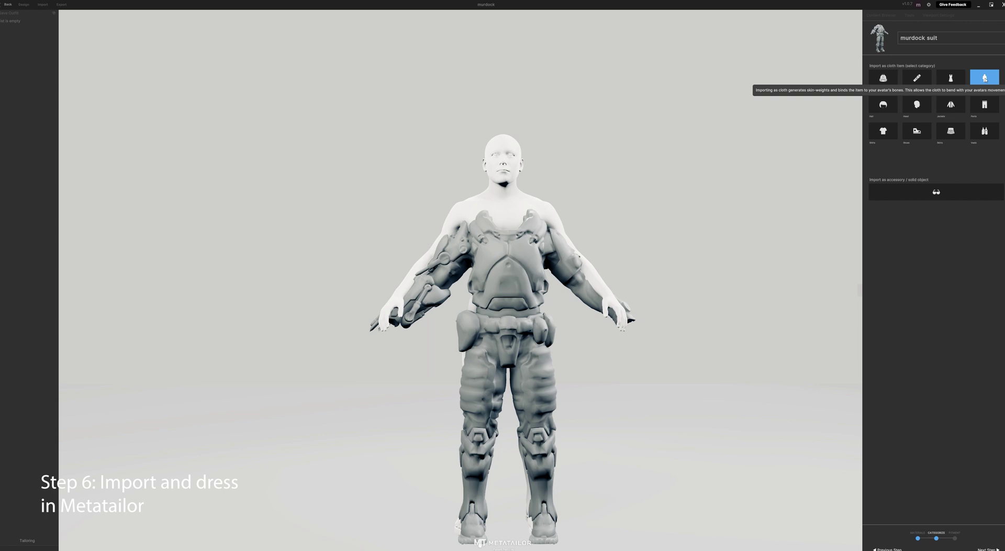
click(987, 549)
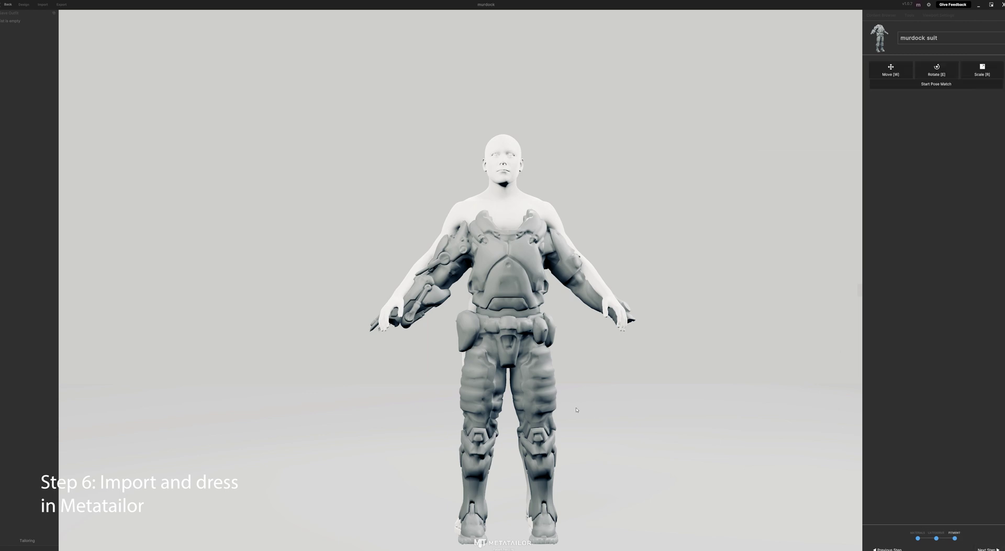
Use the Move gizmo to shift the suit back and sideways until it is centred on the avatar.
drag(602, 408, 510, 405)
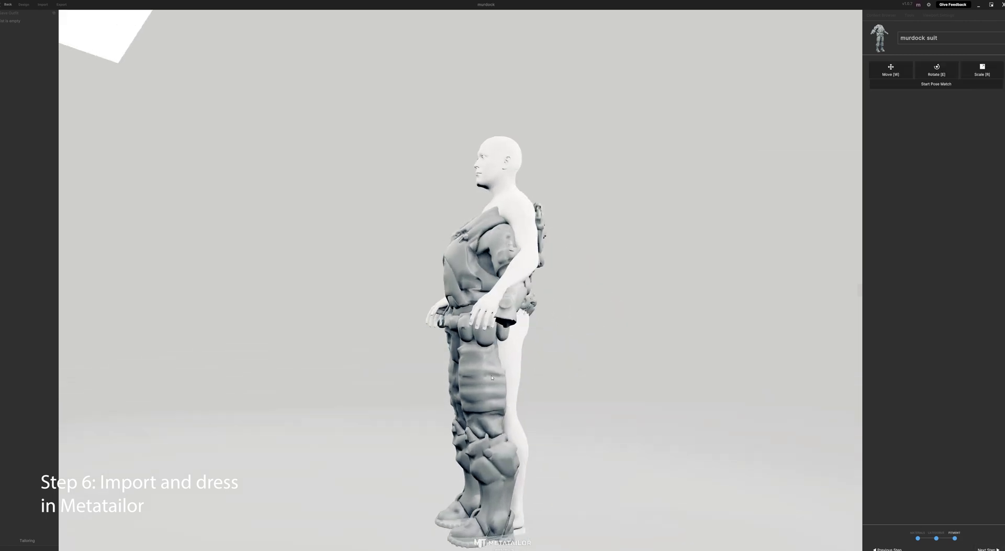
key(w)
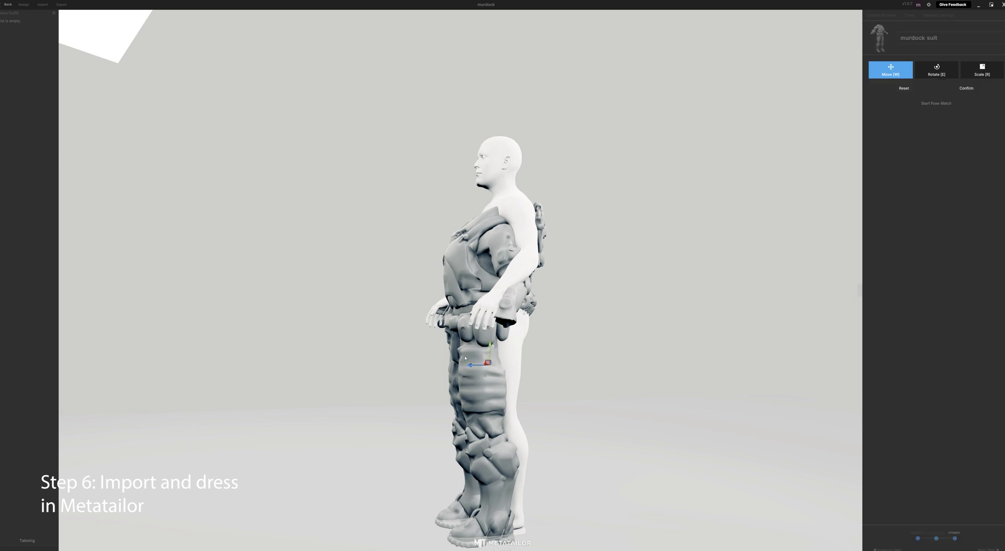
drag(467, 367, 493, 351)
click(982, 72)
key(w)
middle_drag(549, 403, 623, 393)
drag(492, 354, 479, 352)
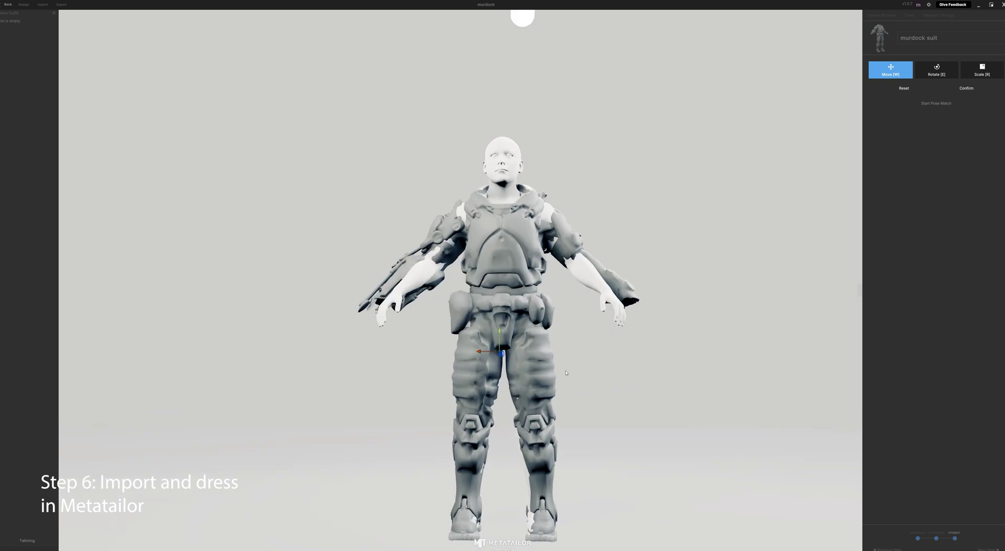
middle_drag(565, 372, 532, 376)
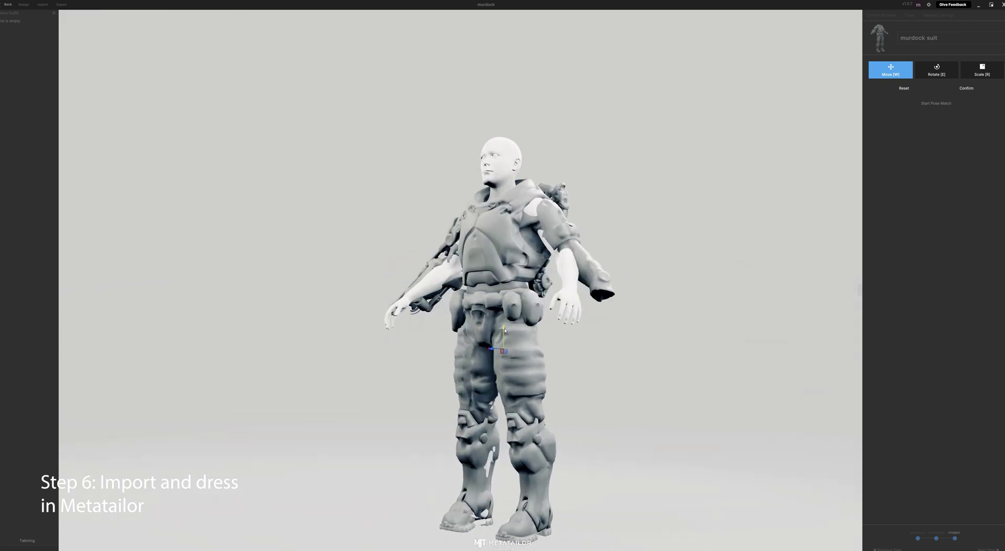
middle_drag(505, 333, 561, 358)
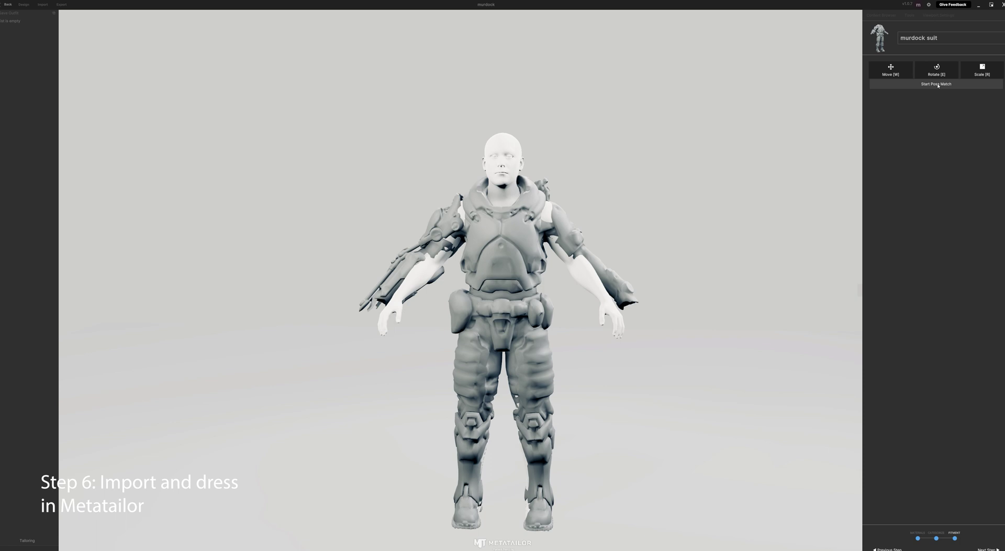
Start pose matching and adjust the suit's arm joints, lowering then raising both arms.
click(936, 103)
middle_drag(727, 263, 538, 340)
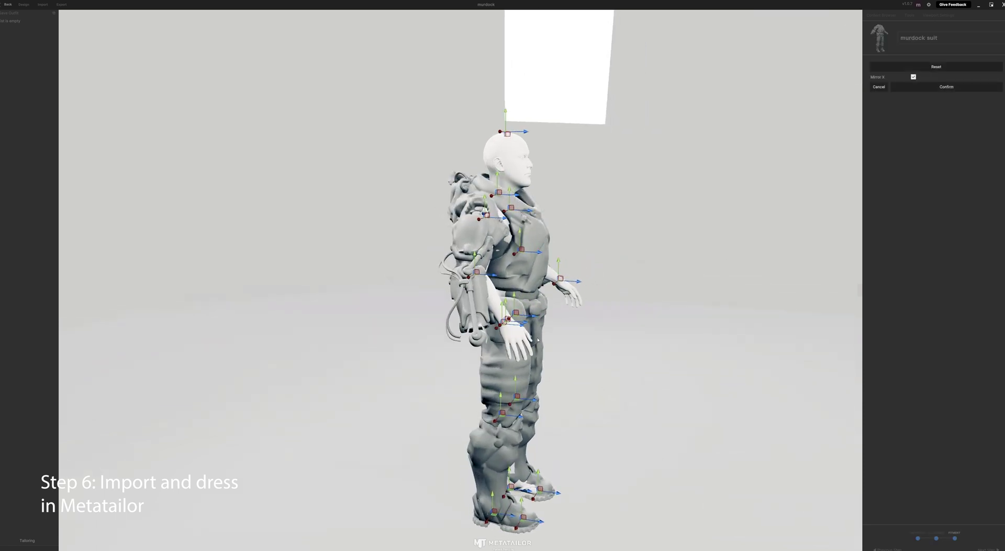
drag(493, 275, 491, 276)
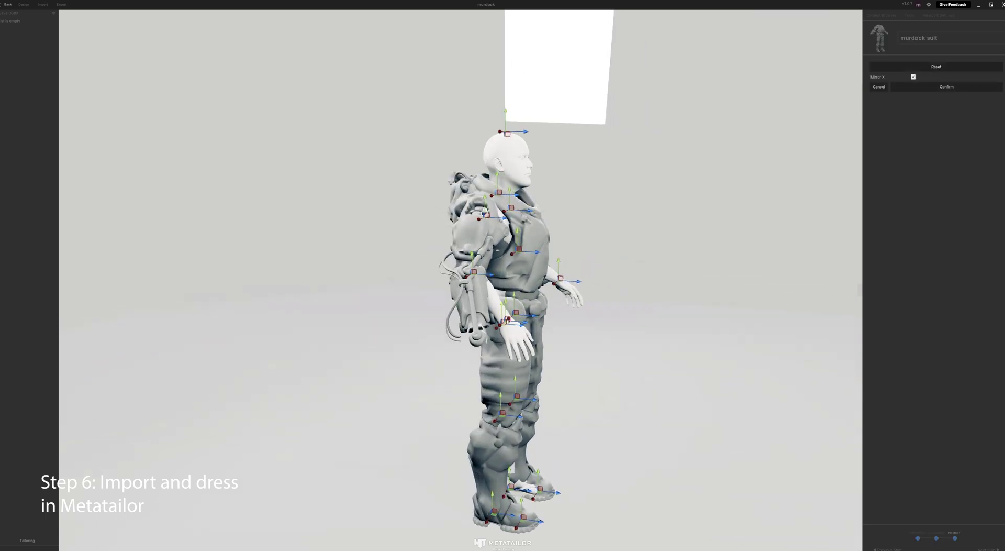
middle_drag(506, 318, 589, 380)
drag(491, 330, 448, 336)
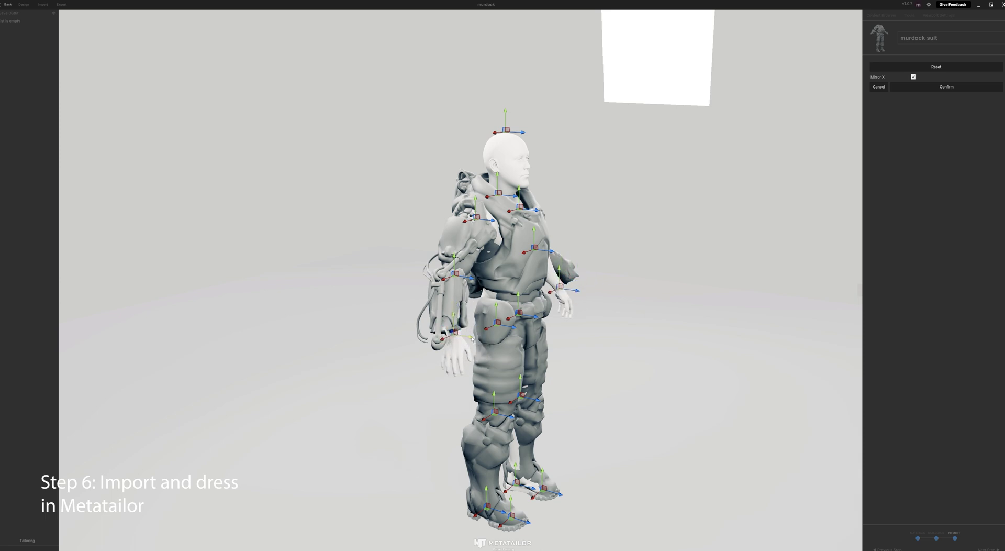
middle_drag(472, 338, 455, 333)
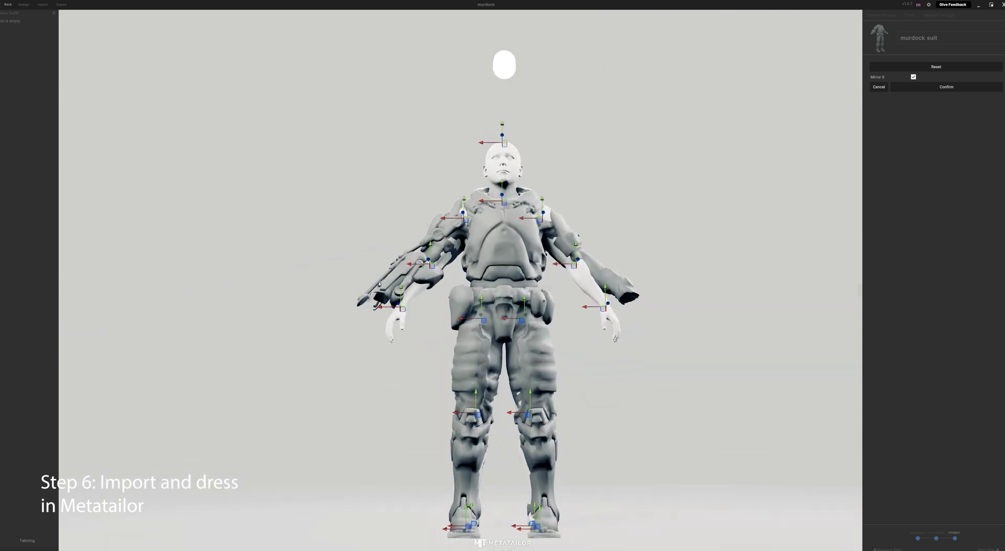
mouse_move(378, 308)
mouse_down()
mouse_move(383, 279)
mouse_move(364, 296)
mouse_up()
middle_drag(364, 297, 452, 350)
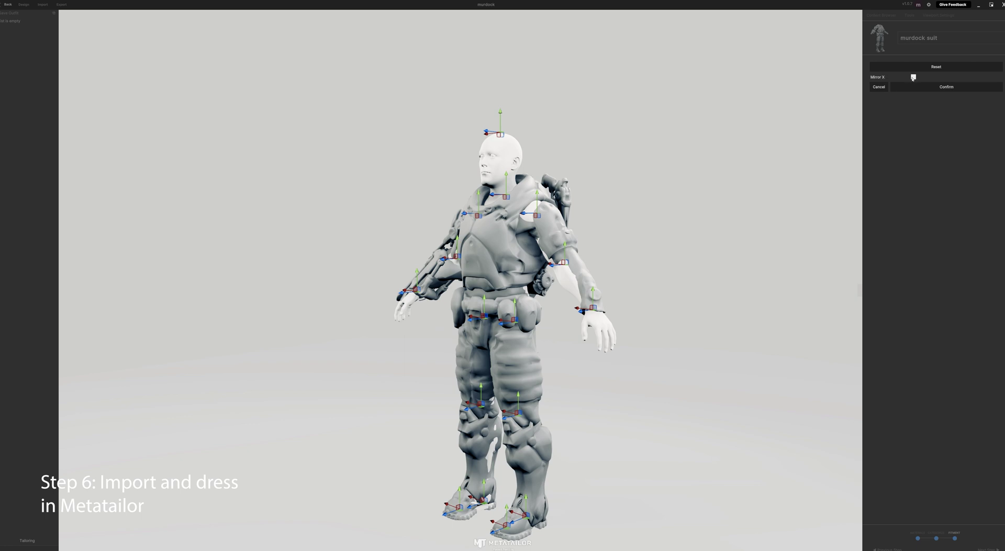
Refine the elbow, wrist and left foot joints to follow the avatar's limbs.
middle_drag(529, 273, 575, 241)
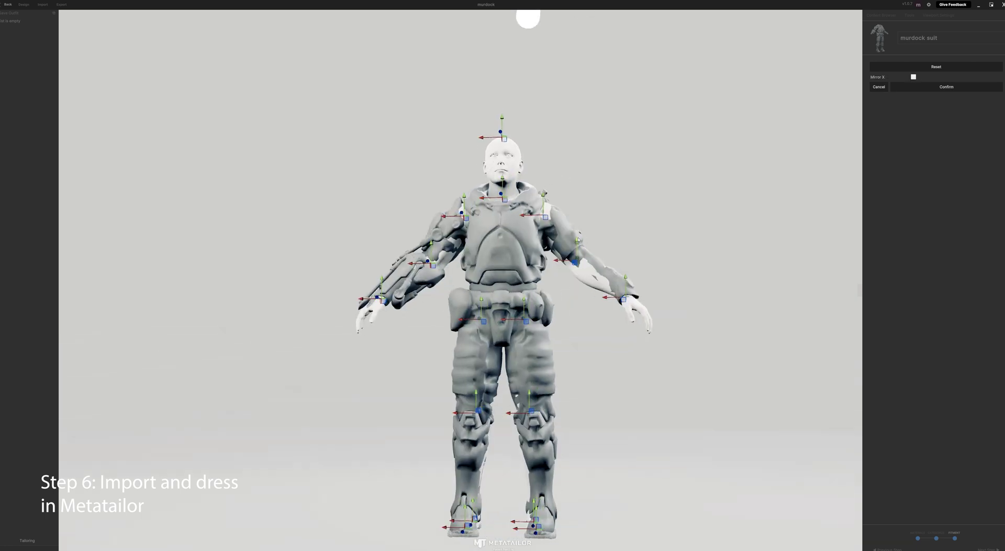
drag(578, 239, 579, 237)
middle_drag(623, 325, 545, 327)
drag(522, 324, 520, 325)
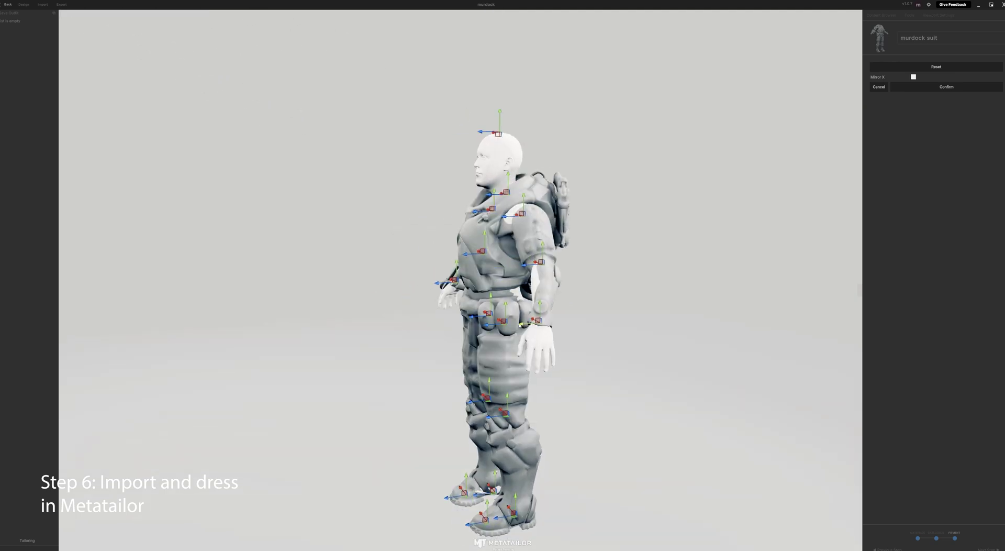
drag(524, 266, 527, 266)
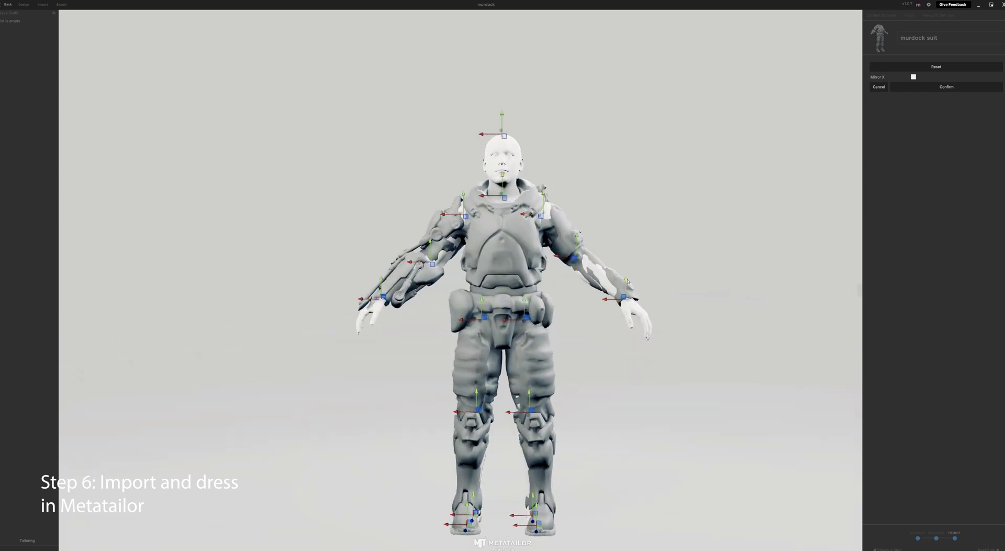
right_drag(623, 285, 305, 381)
drag(496, 522, 490, 519)
right_drag(501, 512, 433, 512)
drag(456, 508, 453, 508)
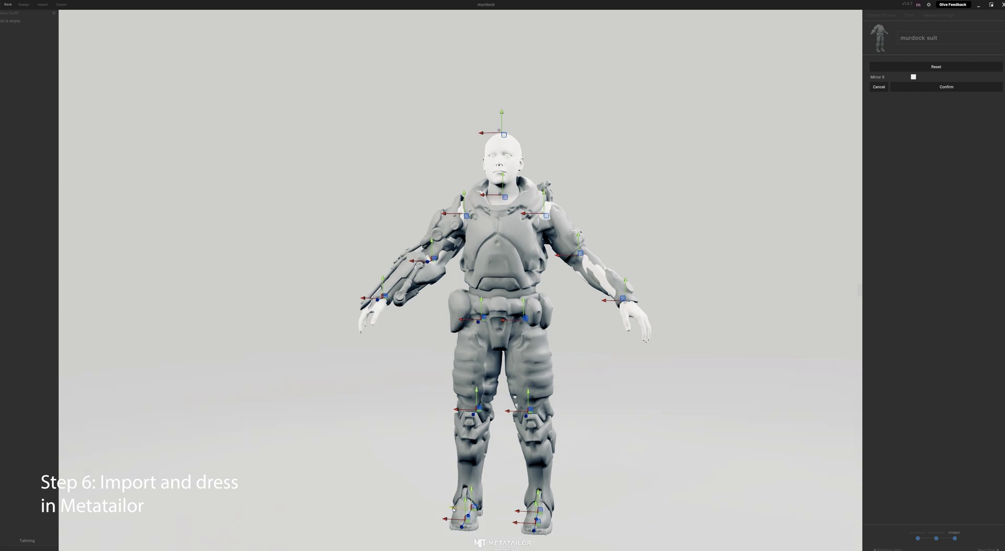
right_drag(502, 513, 562, 428)
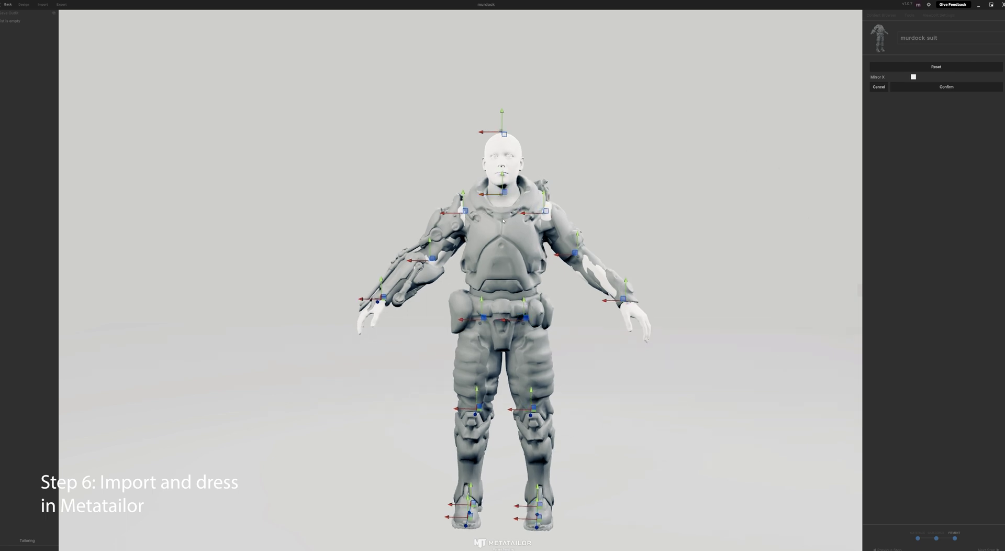
Confirm the suit's adjusted pose and finish its fitting.
click(948, 87)
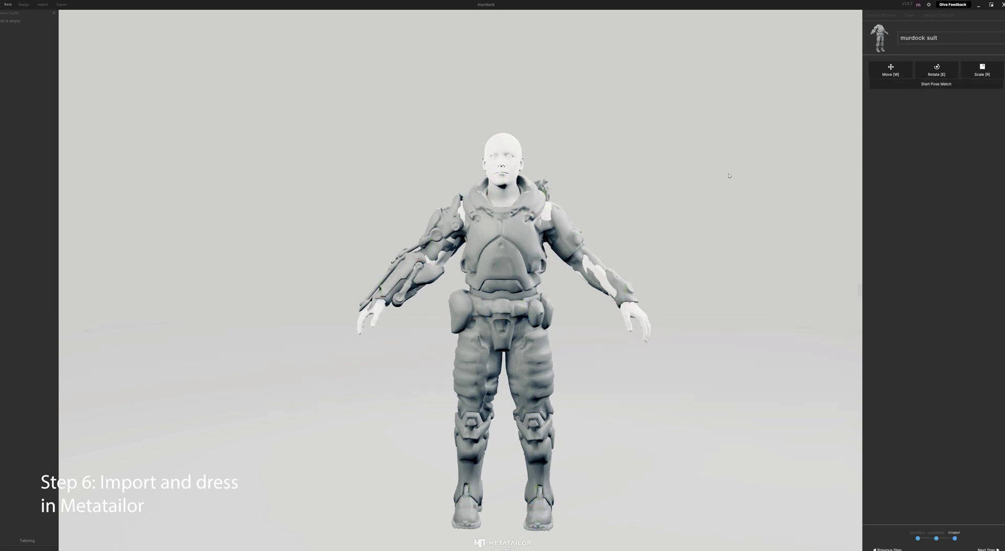
click(987, 548)
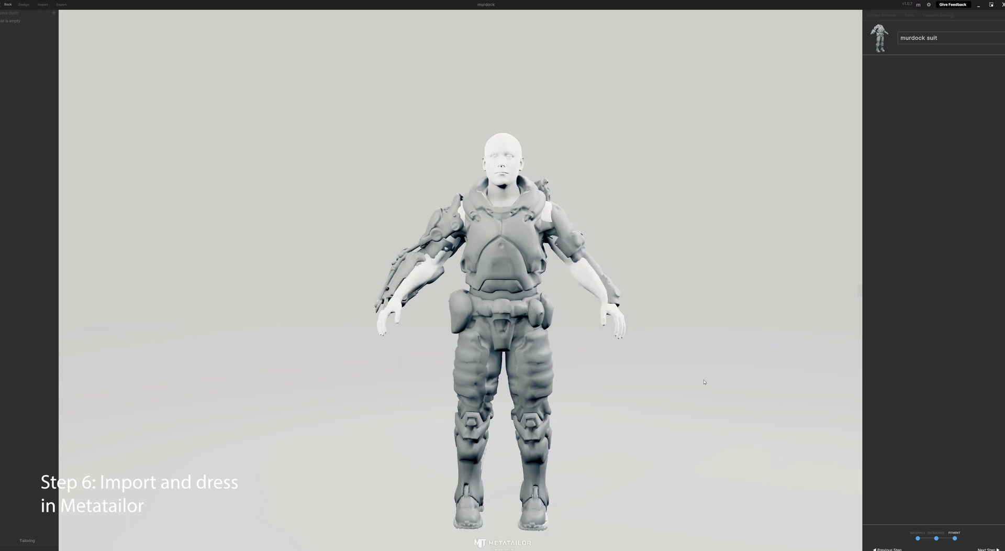
drag(624, 387, 339, 384)
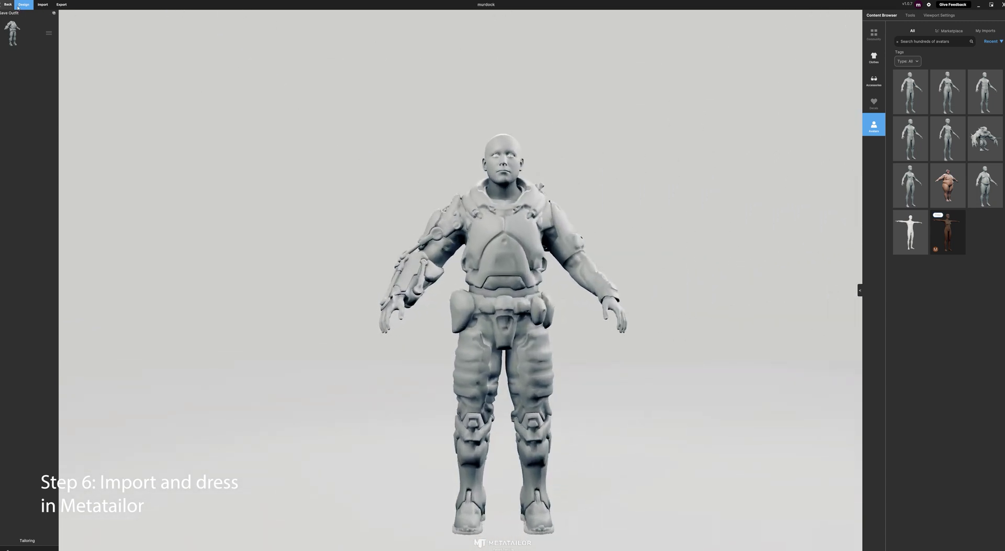
Import the murdock collar file as a cloth item.
click(42, 4)
click(902, 46)
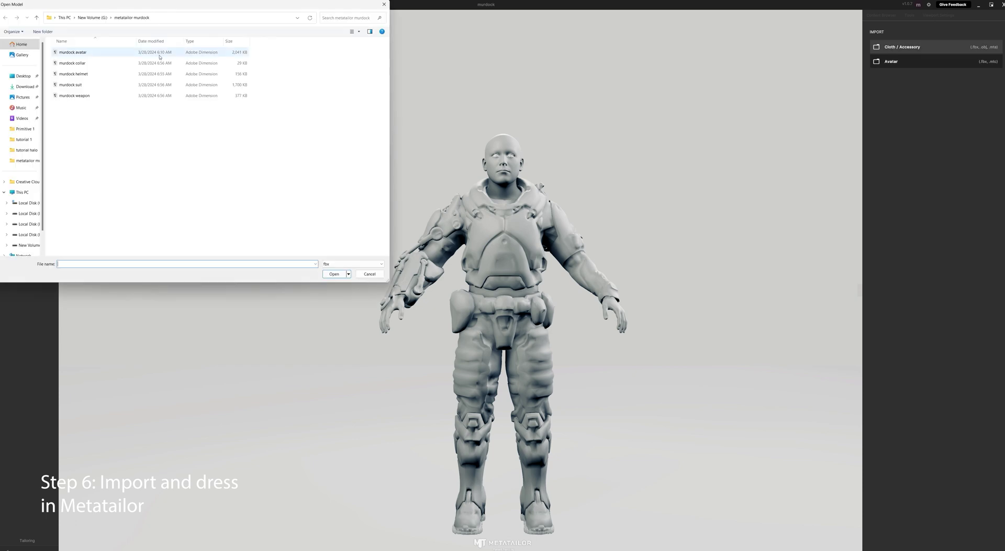
click(73, 63)
click(334, 274)
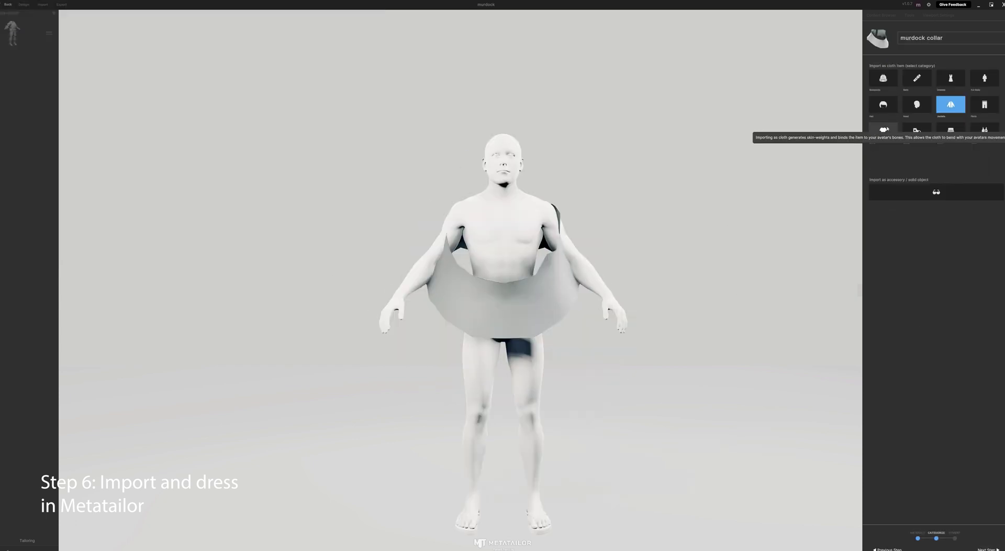
click(881, 131)
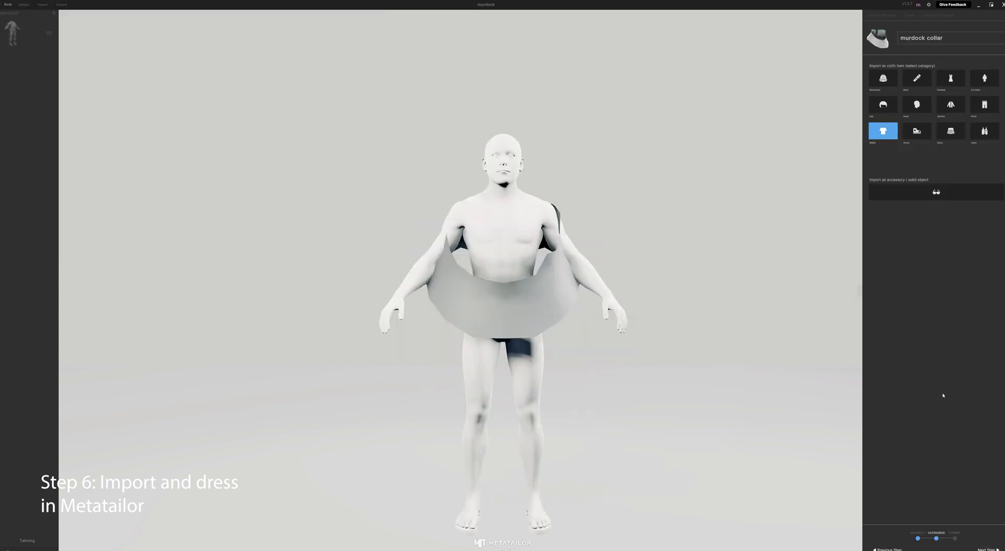
Move the collar into place around the avatar's neck, including the back.
drag(498, 323, 488, 207)
key(e)
key(w)
key(e)
key(r)
key(w)
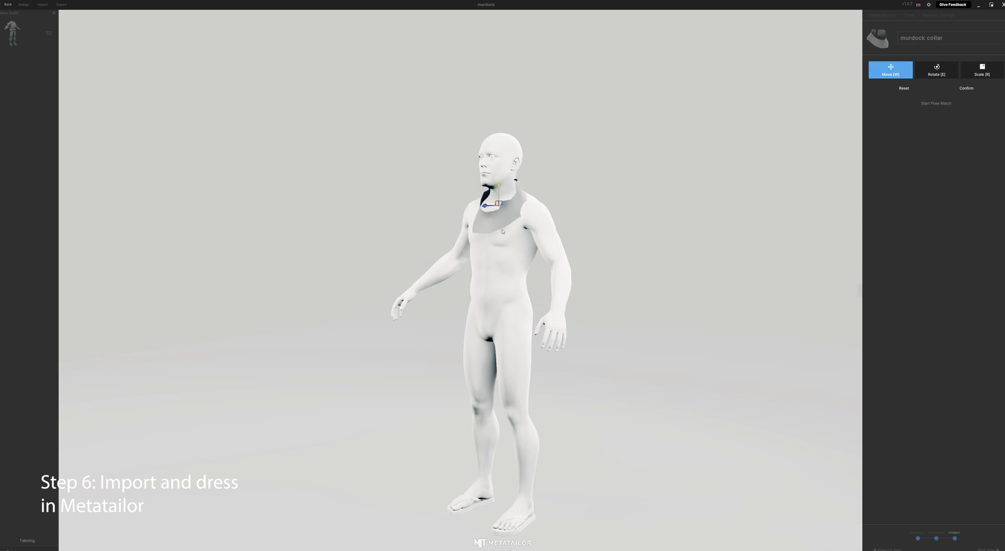
right_drag(502, 231, 480, 208)
drag(501, 186, 501, 178)
right_drag(501, 178, 475, 196)
drag(474, 197, 477, 199)
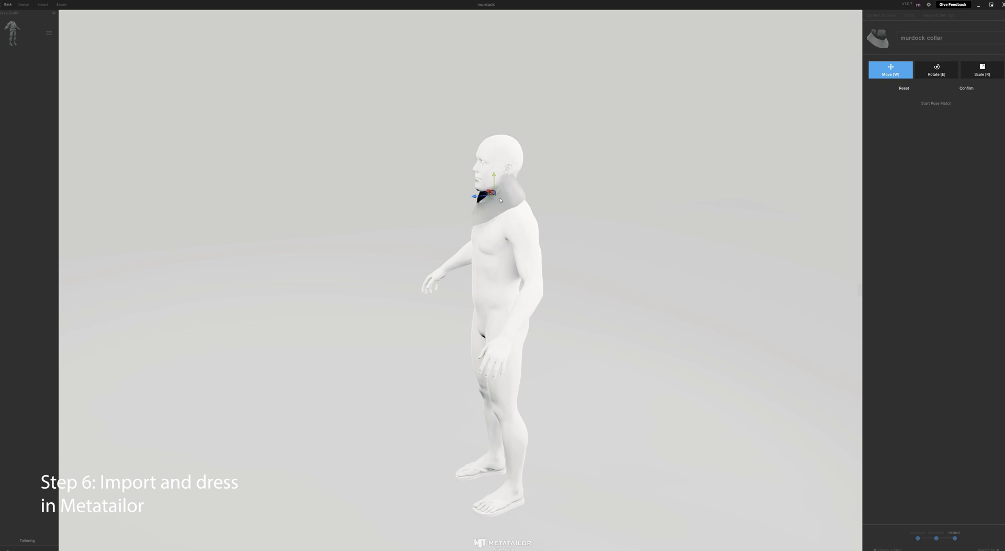
Check the collar's rotation and scale from the front, then confirm its fit.
key(e)
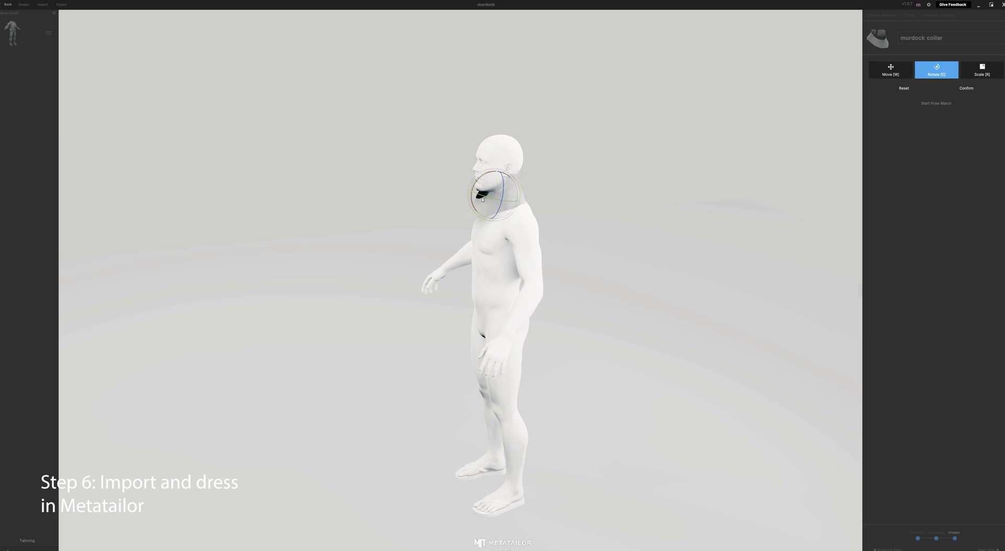
right_drag(596, 270, 475, 185)
key(r)
key(w)
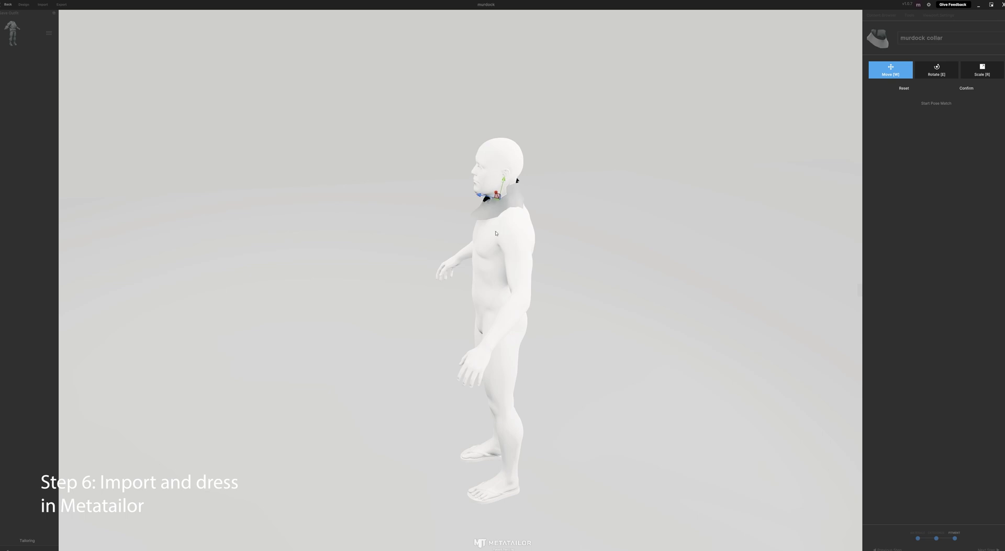
right_drag(496, 233, 569, 231)
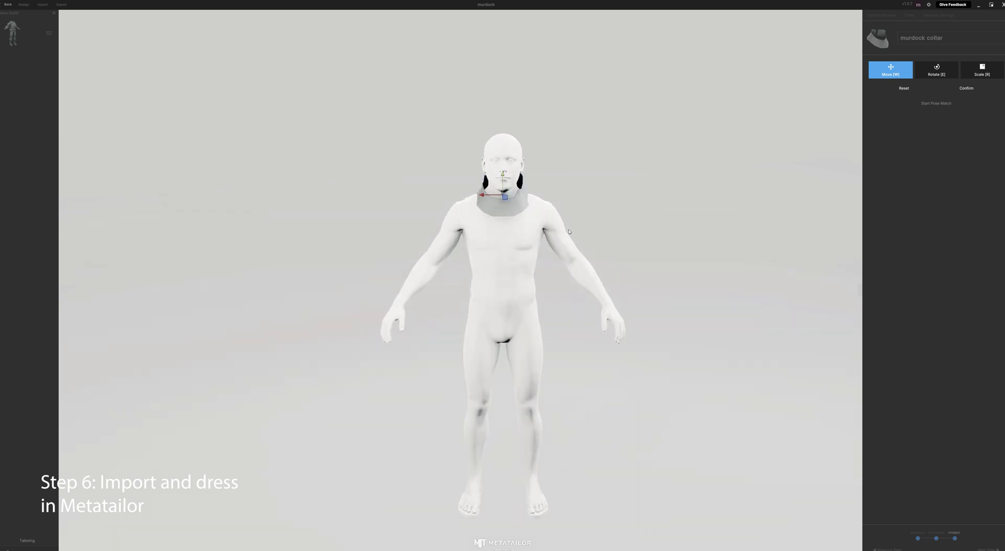
click(966, 88)
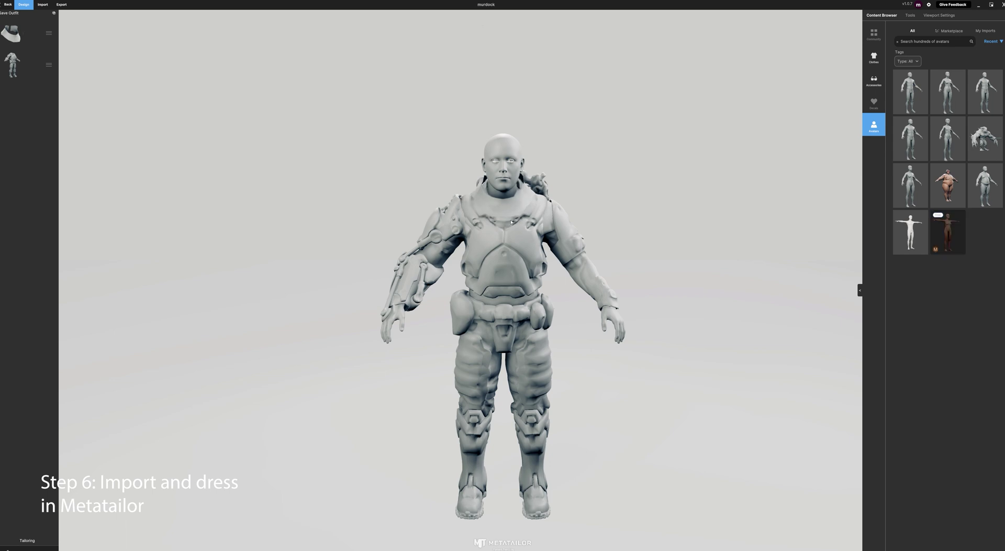
Select the murdock collar, open the Export panel, and browse for a save location, then cancel.
click(34, 36)
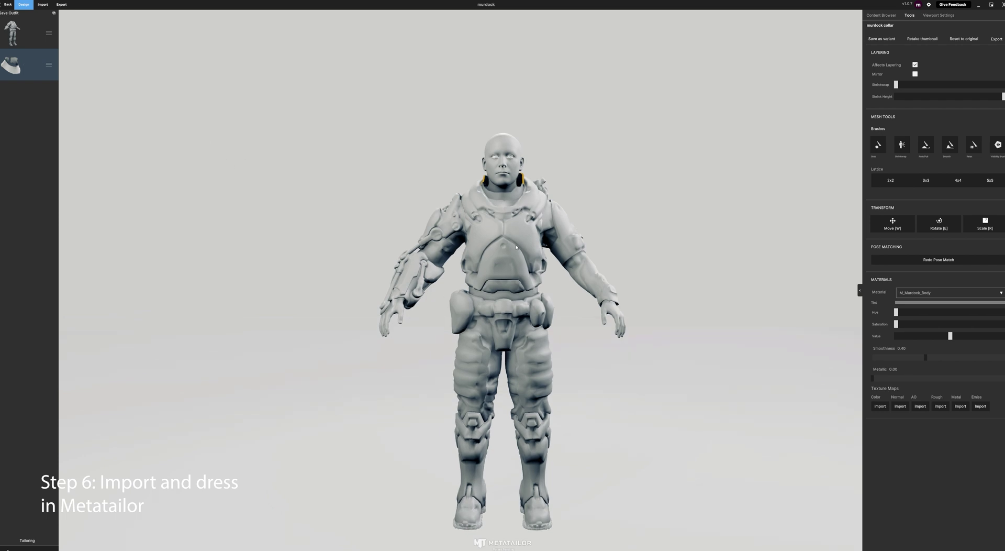
click(795, 156)
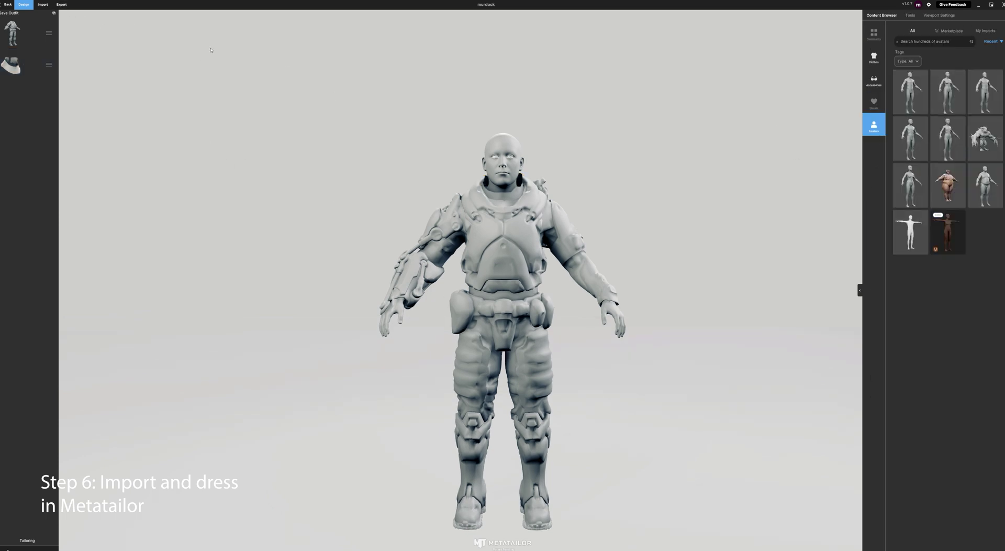
click(61, 4)
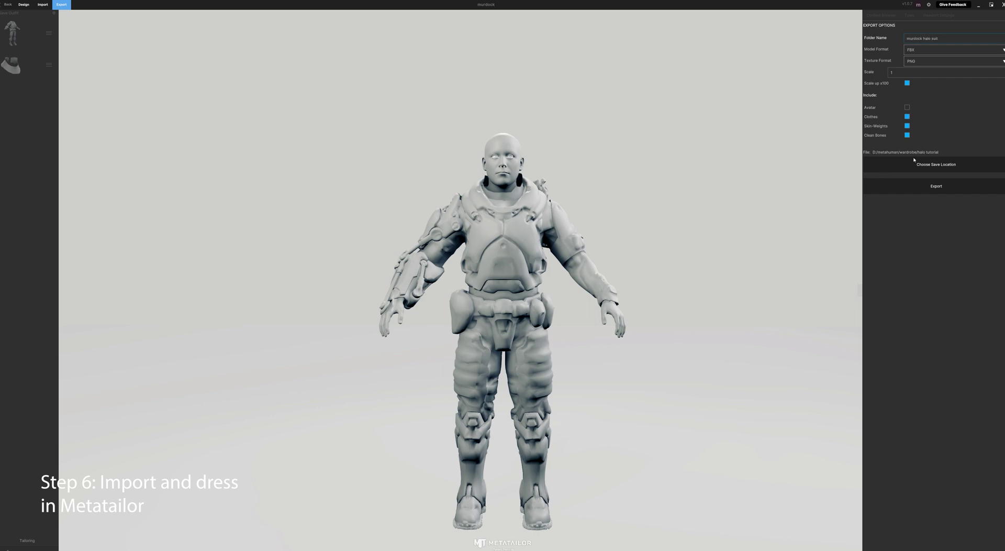
click(936, 166)
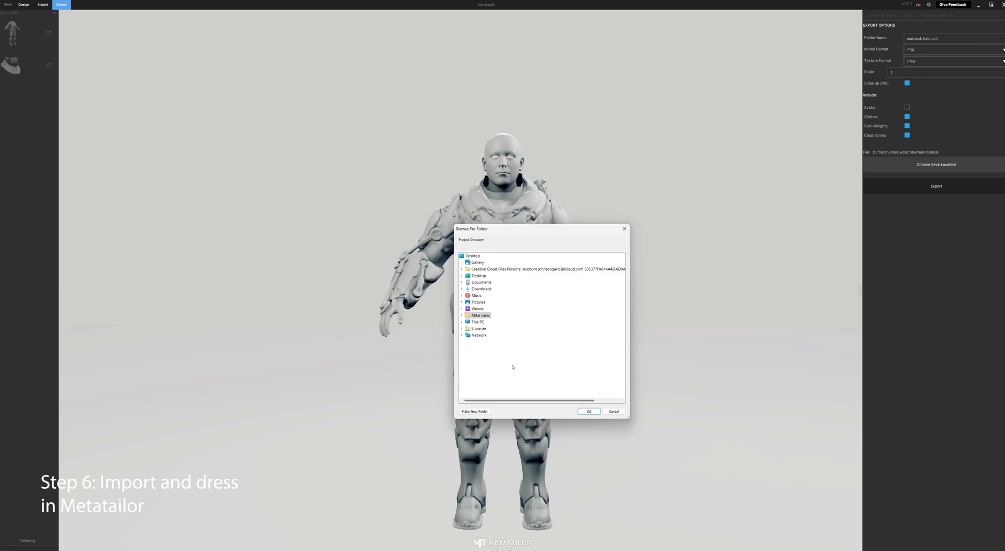
click(624, 229)
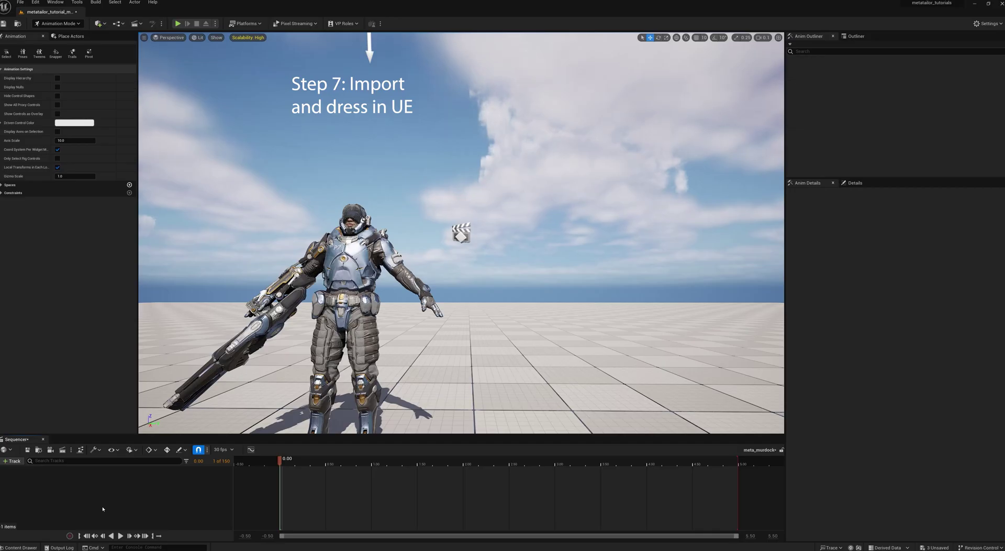
Open the wardrobe's Murdock_meta folder in the Content Browser and start an import there.
click(20, 547)
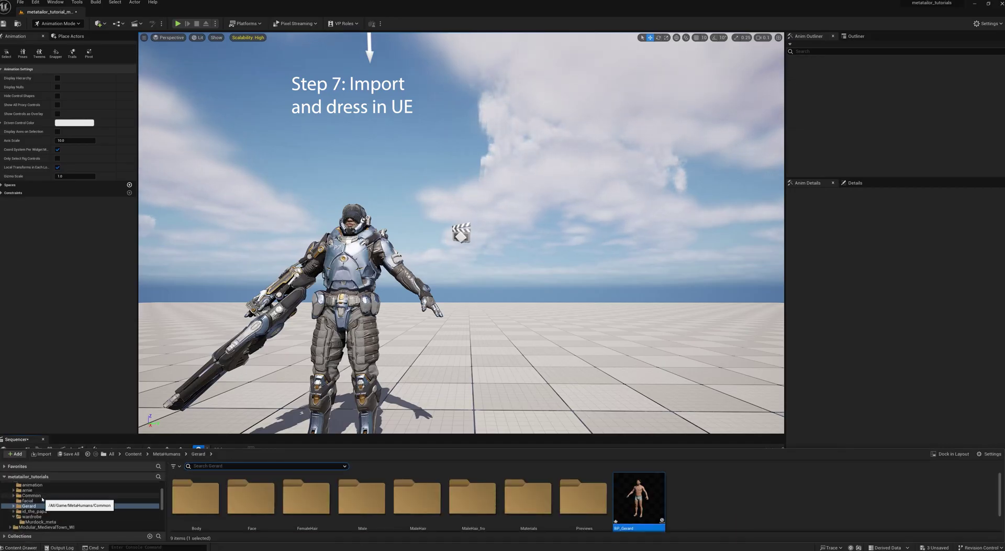
scroll(42, 502, down, 2)
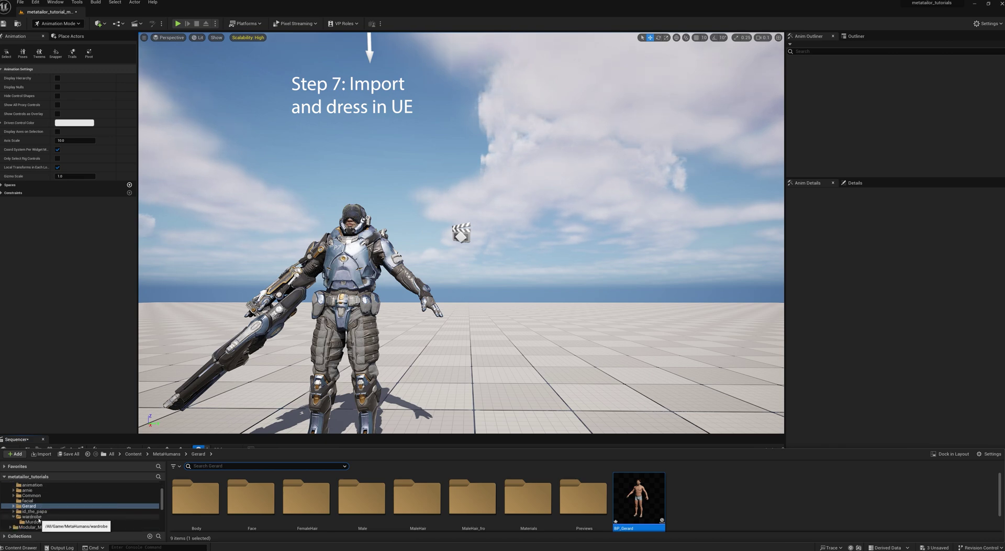
click(37, 517)
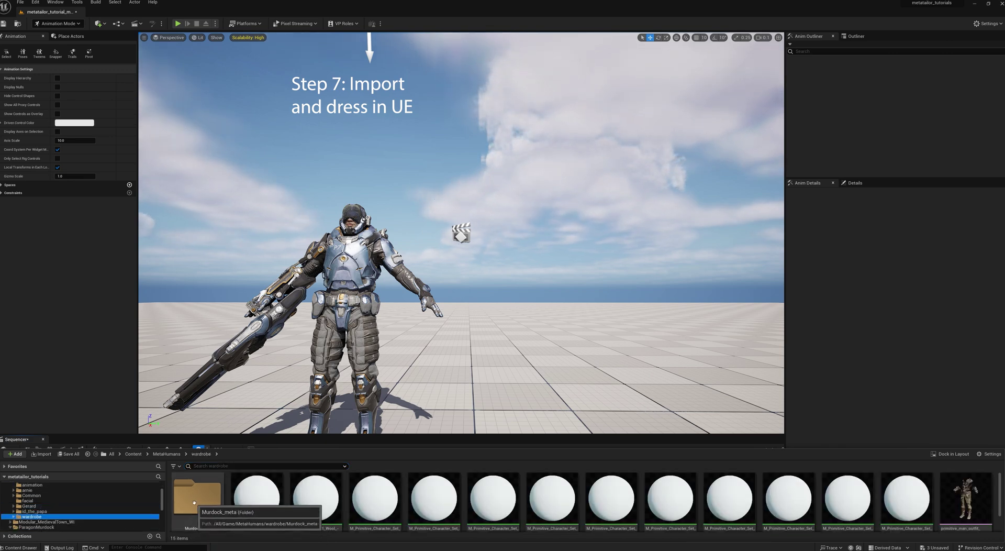
double_click(195, 504)
right_click(242, 499)
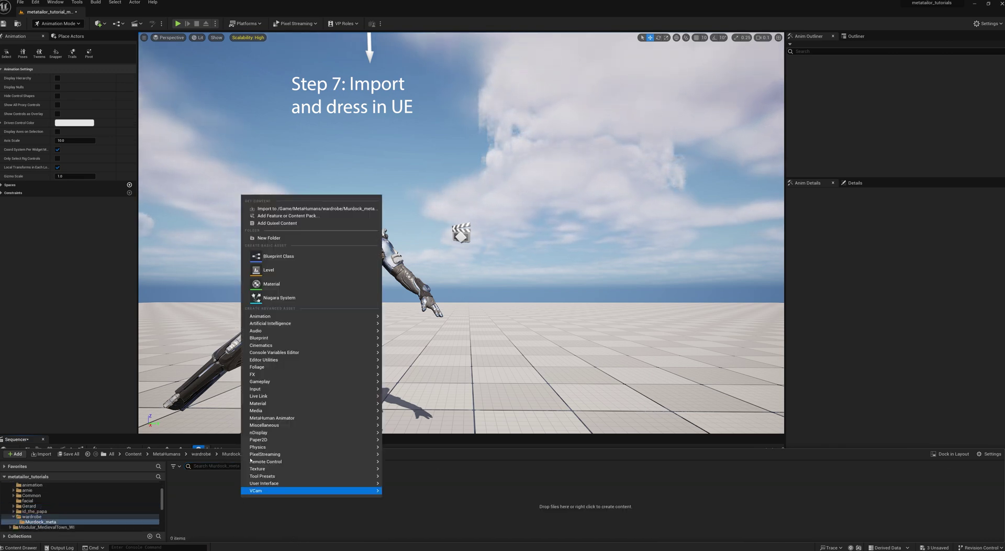
click(290, 207)
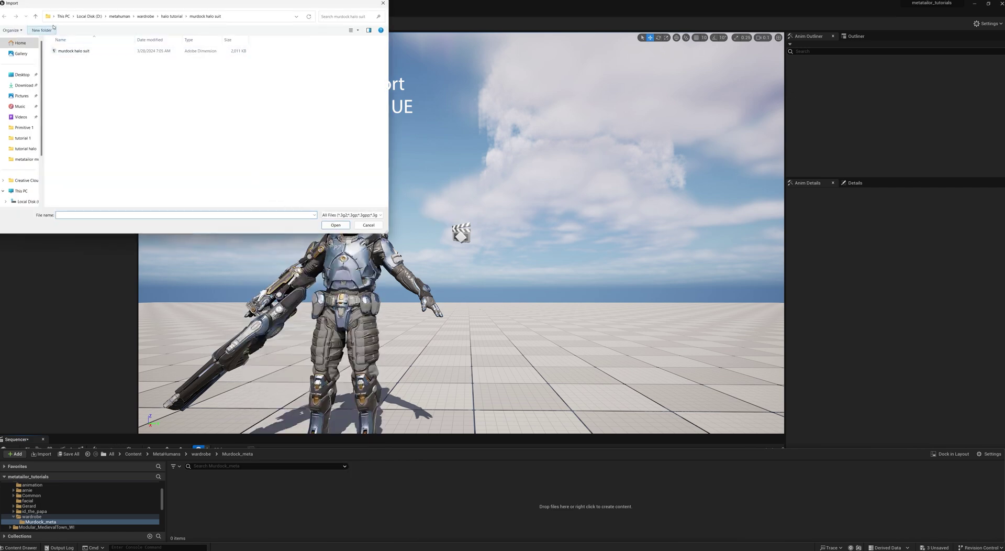
Choose 'murdock halo suit' from the halo tutorial folder, filtered to FBX meshes and animations.
click(36, 17)
click(36, 17)
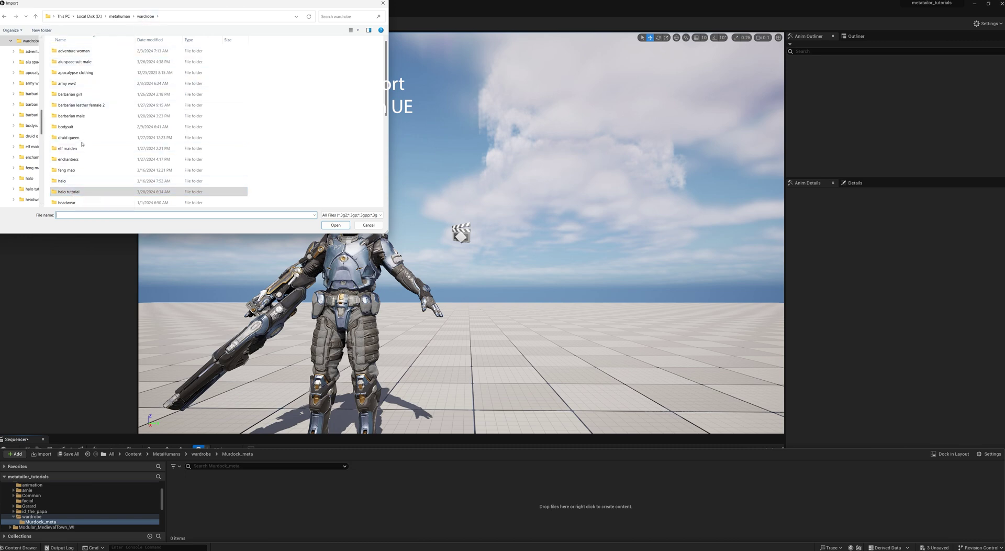
scroll(81, 148, down, 1)
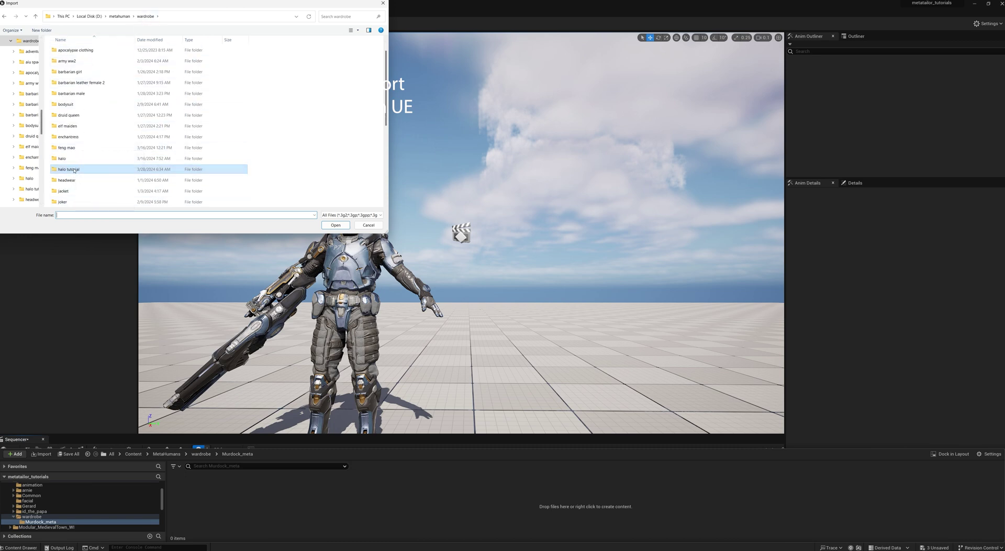
double_click(74, 170)
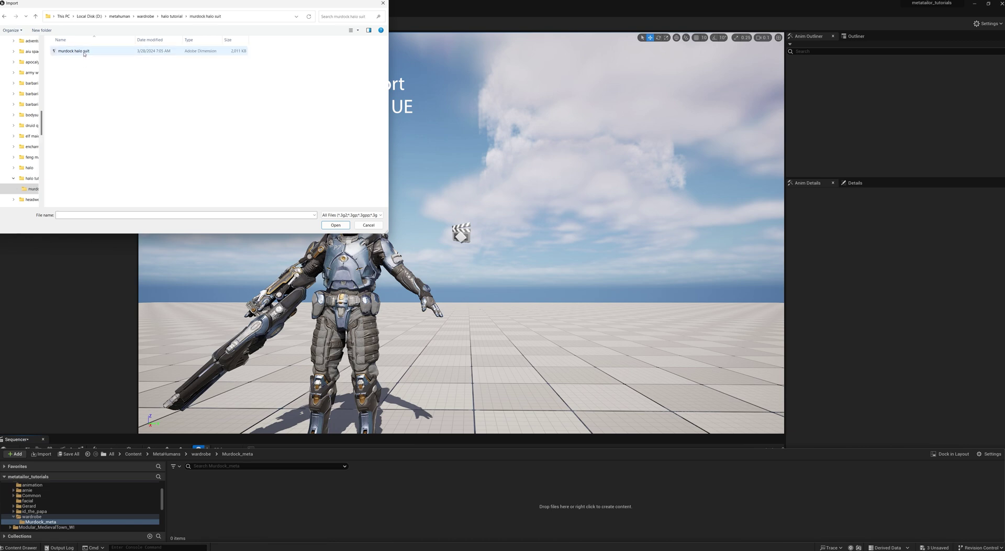
click(75, 53)
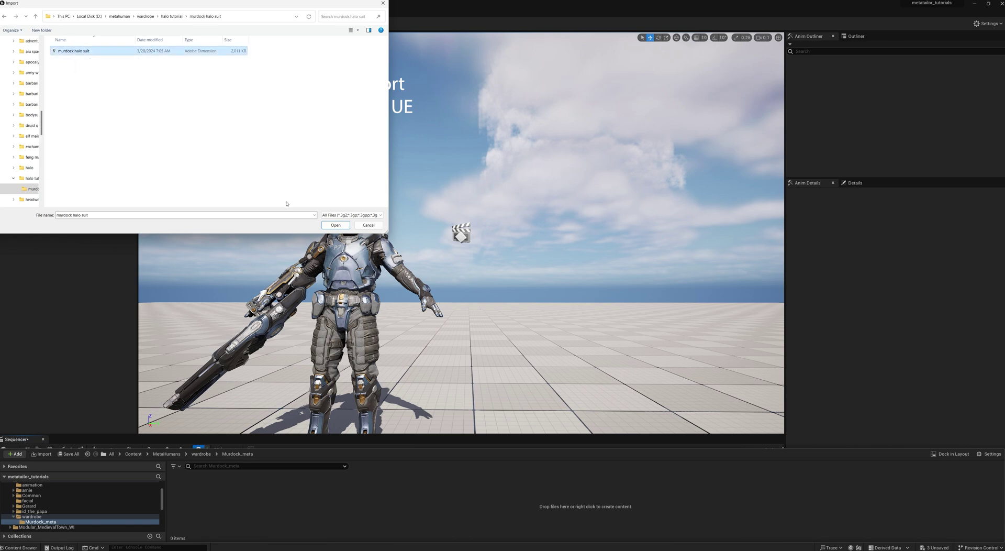
click(376, 217)
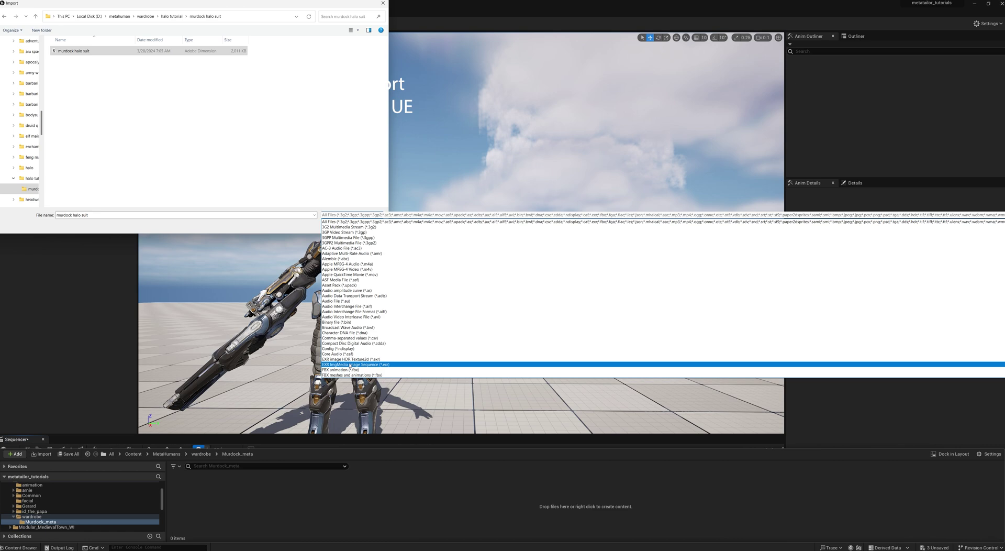
click(340, 375)
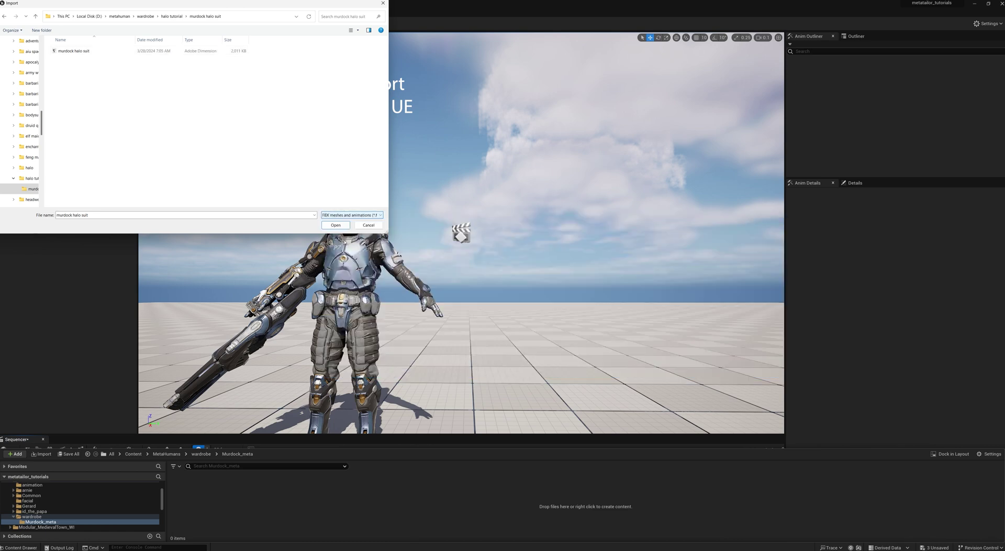
click(335, 225)
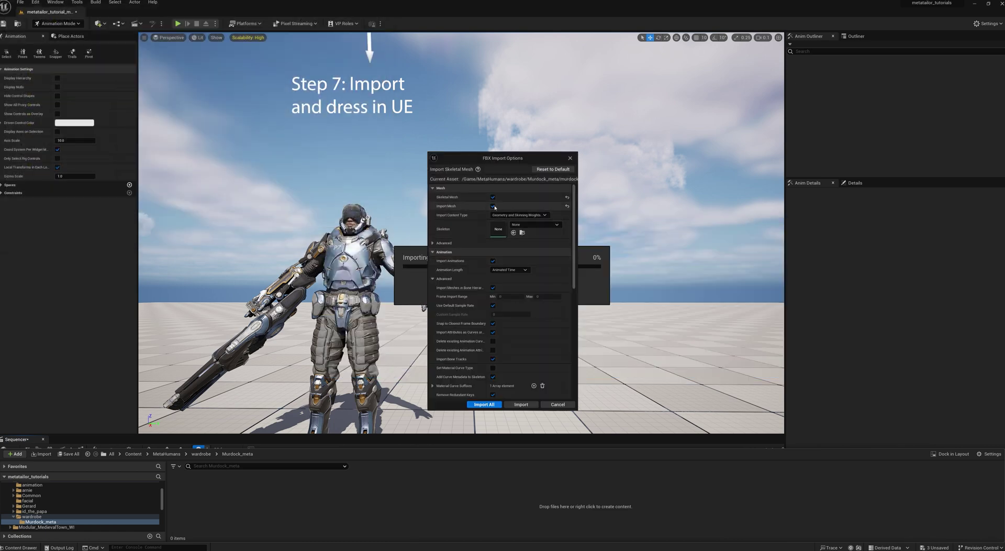
Import the halo suit FBX onto the metahuman_base_skel skeleton with Import All.
click(534, 224)
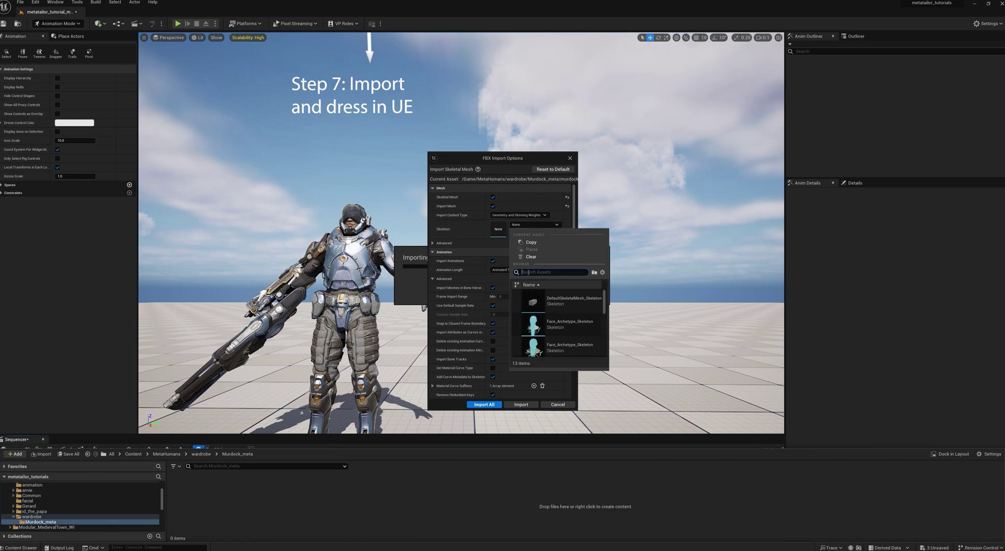
click(554, 300)
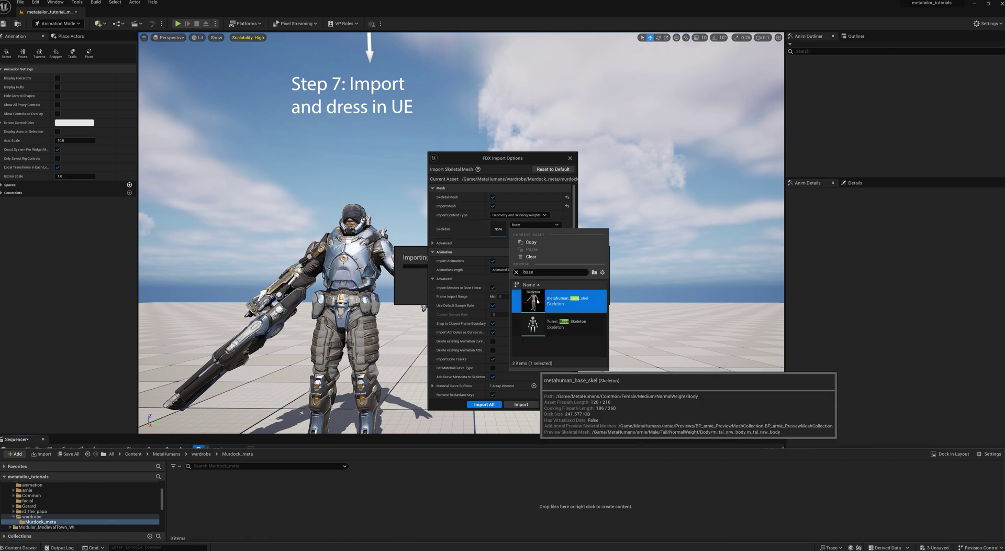
click(513, 402)
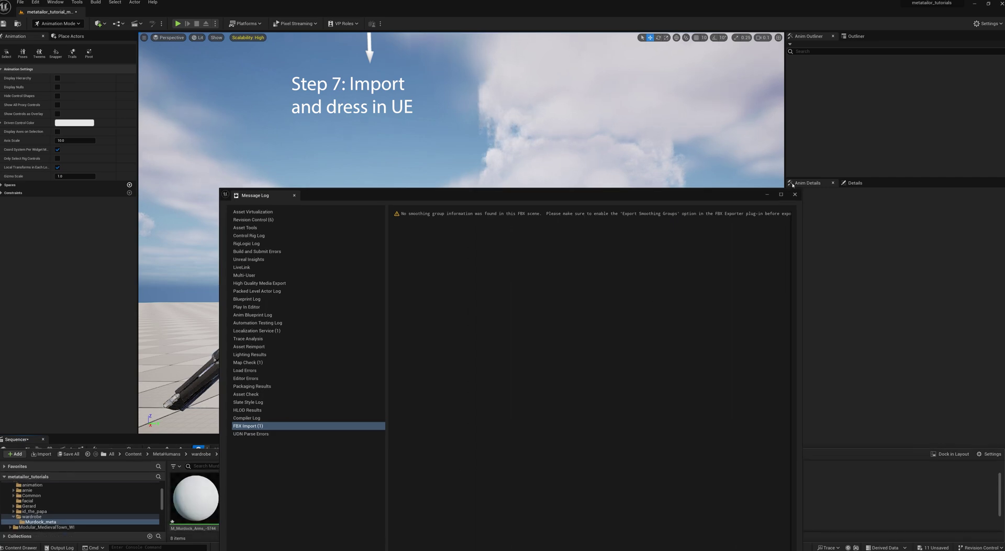
Assign M_Murdock_Body and M_Murdock_Arms from the Murdock Materials folder to the suit's material slots.
click(796, 195)
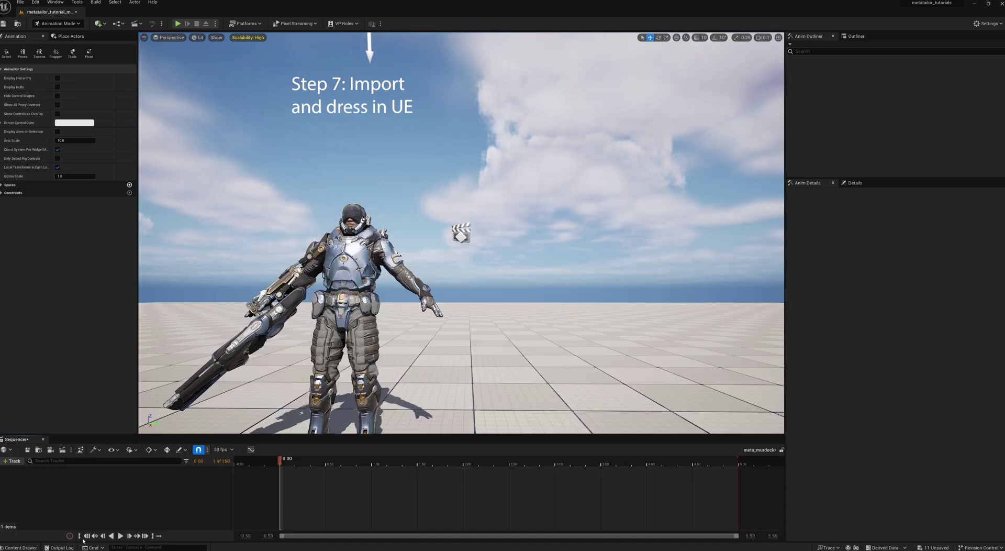
click(19, 547)
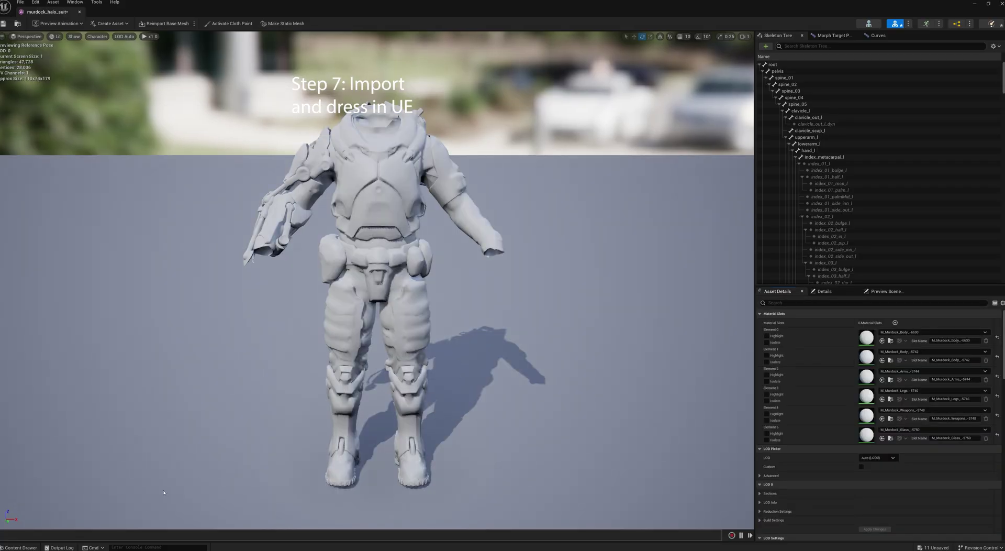
click(23, 547)
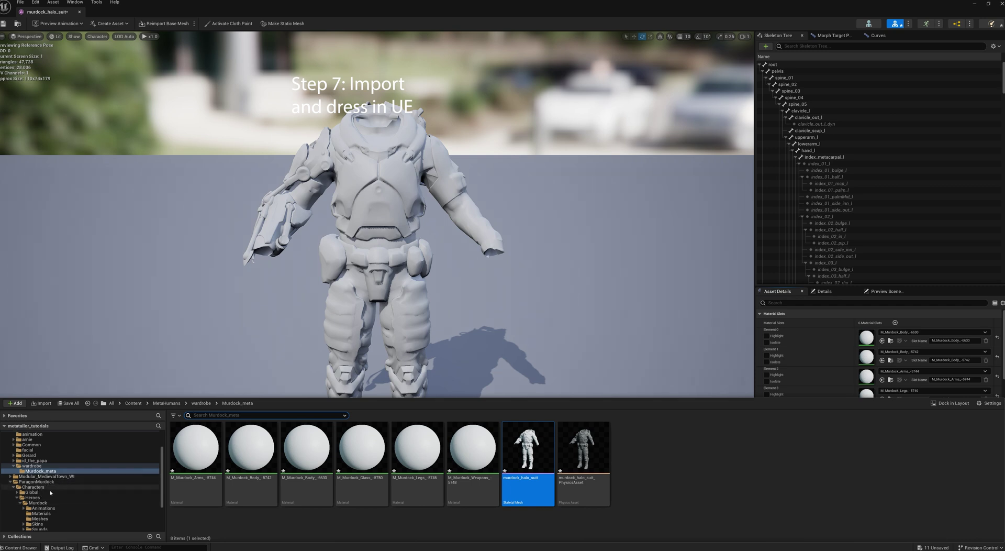
click(41, 513)
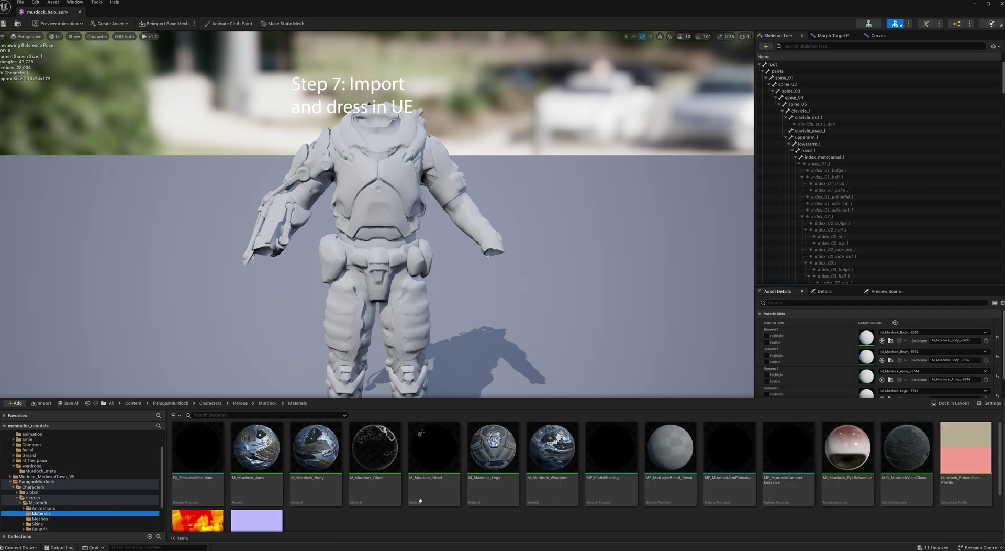
scroll(812, 365, down, 1)
drag(315, 445, 867, 327)
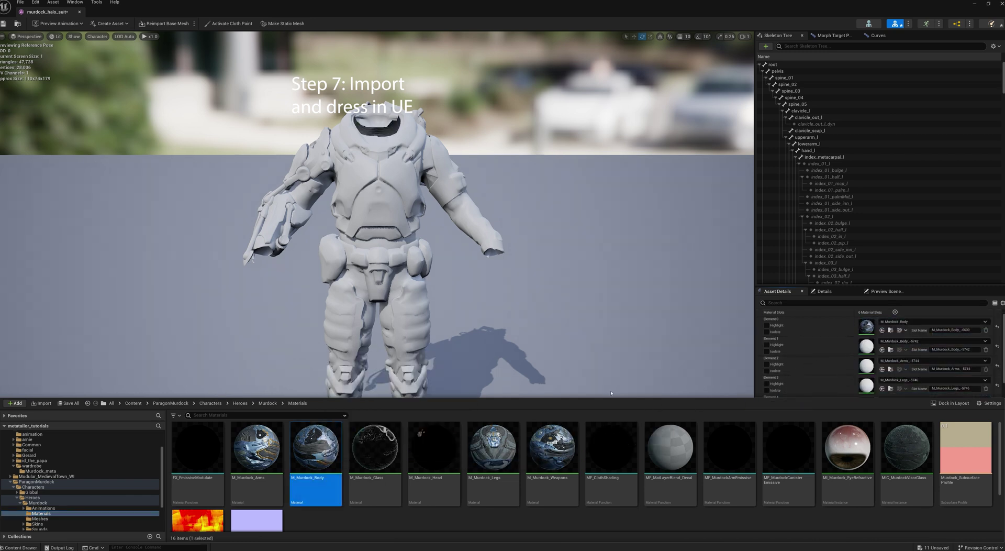
drag(316, 447, 867, 346)
drag(256, 445, 867, 366)
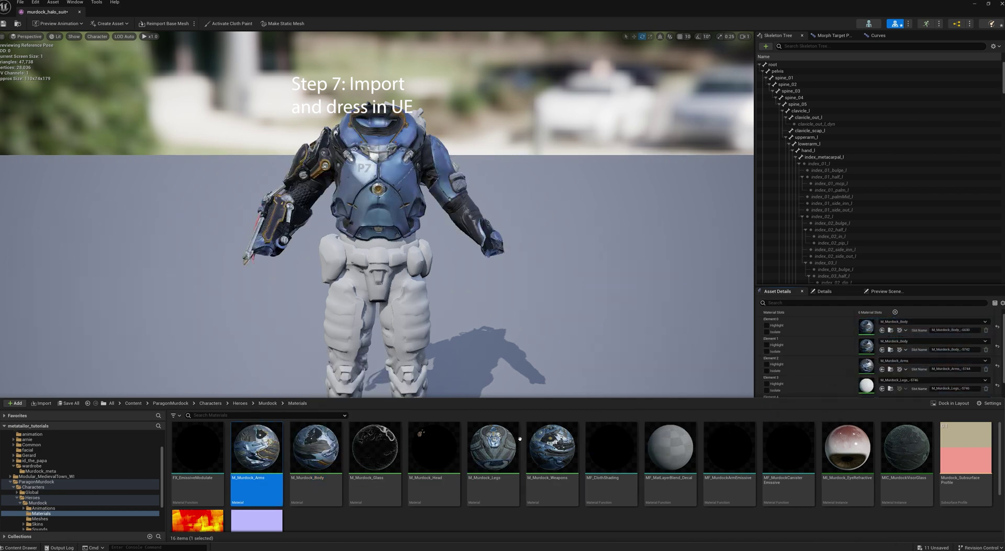
Assign M_Murdock_Legs and M_Murdock_Weapons to the remaining suit slots and save the mesh.
click(492, 446)
drag(492, 446, 866, 385)
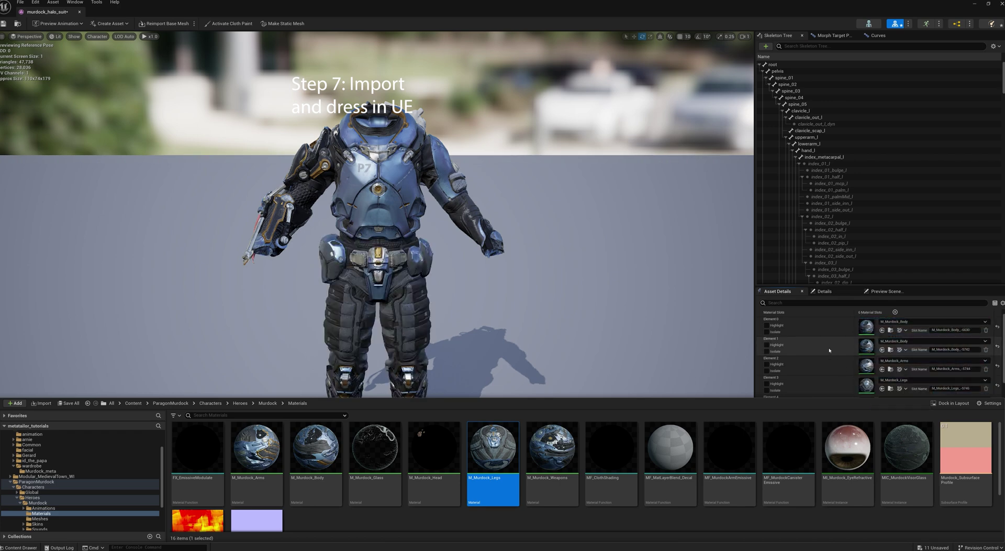
scroll(837, 350, down, 2)
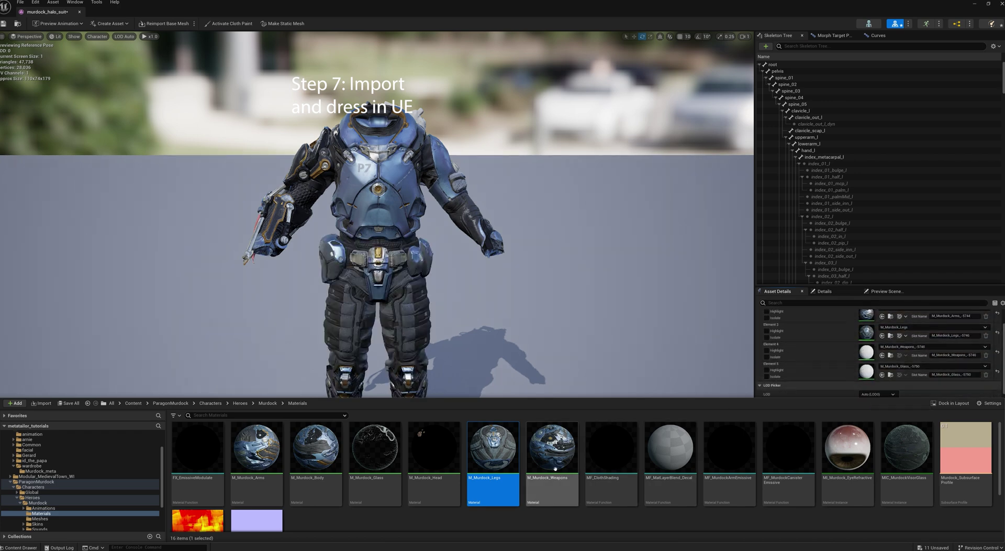
drag(552, 445, 866, 351)
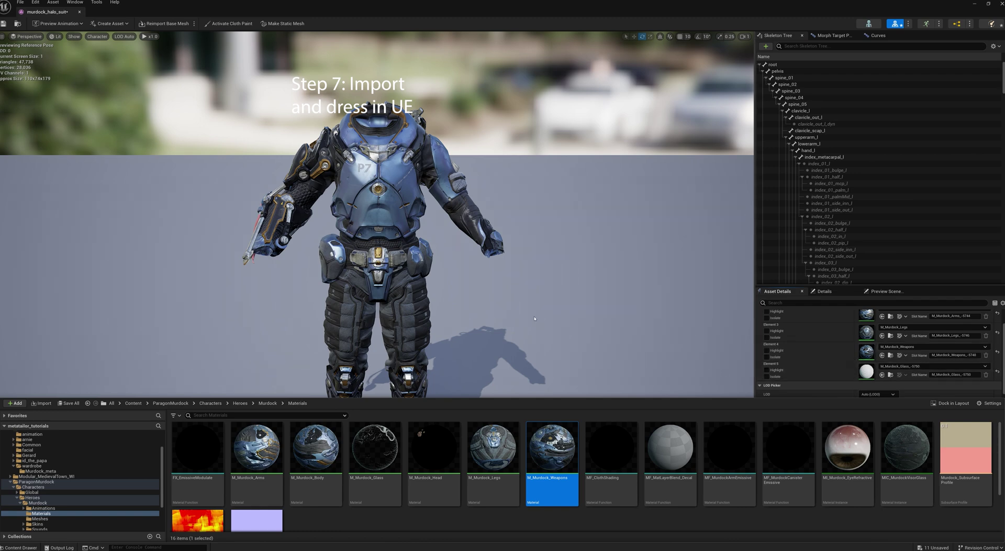
click(360, 209)
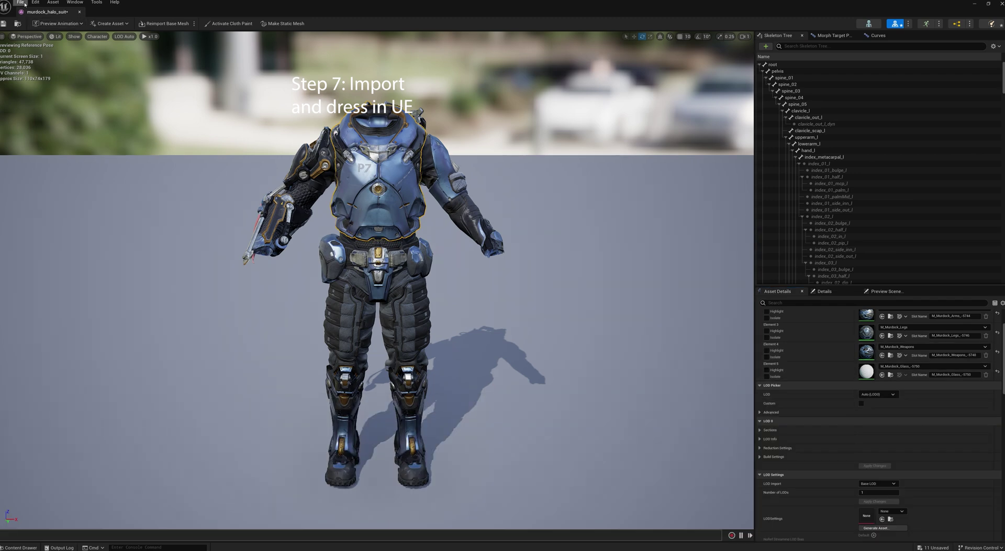
click(3, 23)
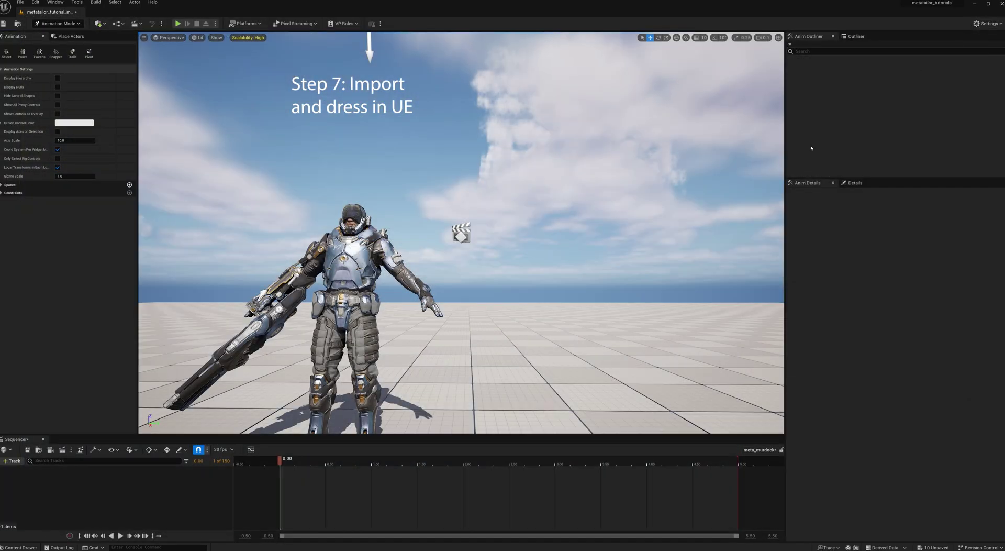
Open BP_Gerard from the Gerard folder and clear its Feet mesh to remove the flip-flops.
click(21, 547)
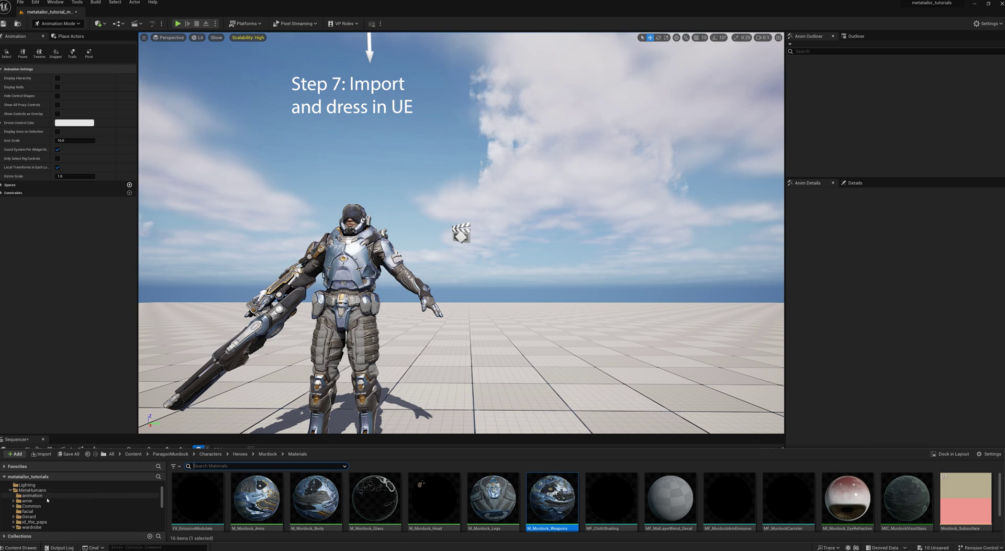
scroll(27, 496, down, 2)
click(26, 496)
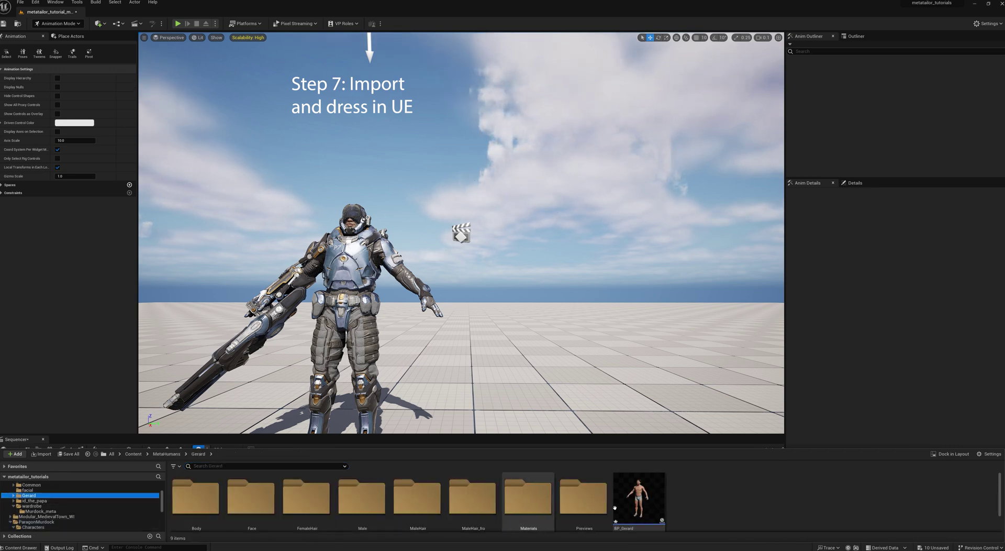
click(639, 497)
double_click(639, 496)
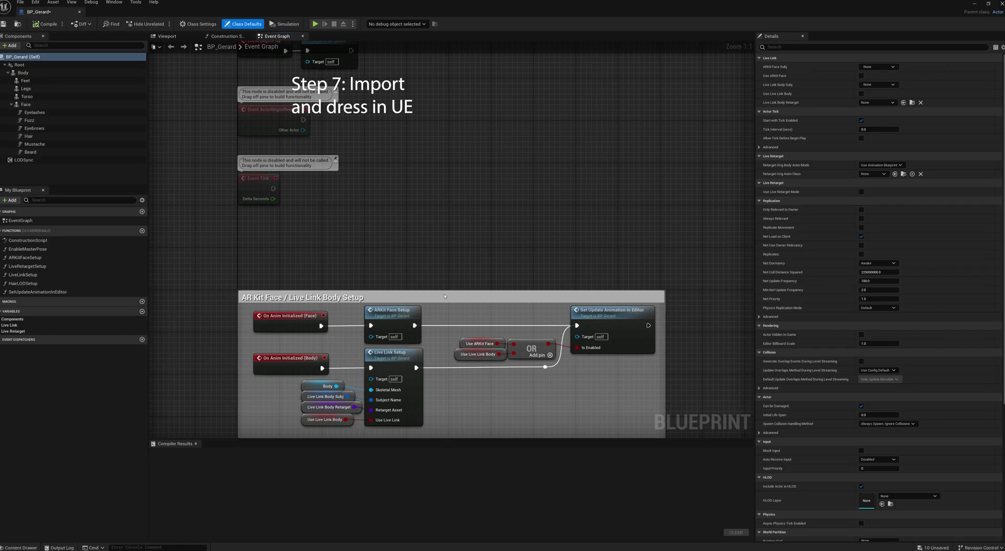
click(167, 37)
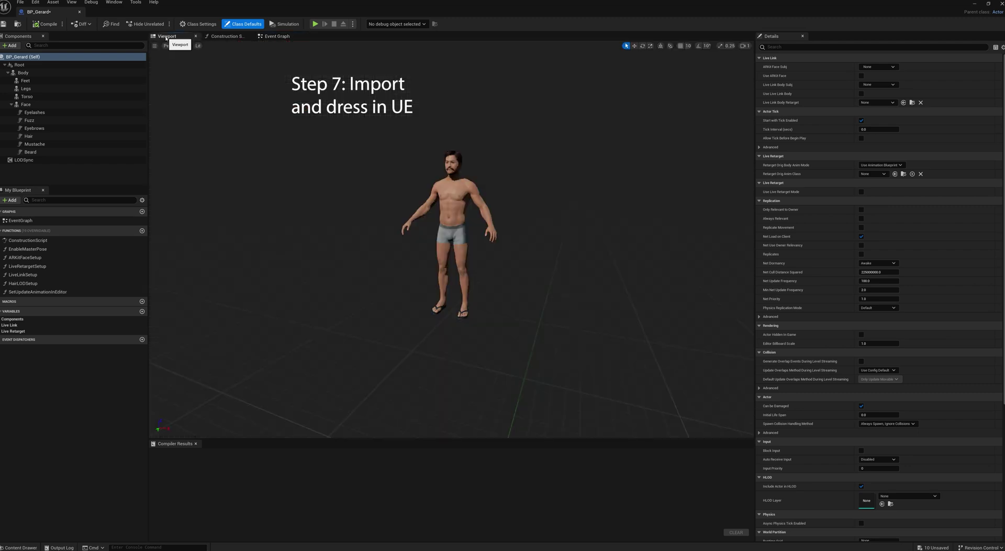
click(25, 80)
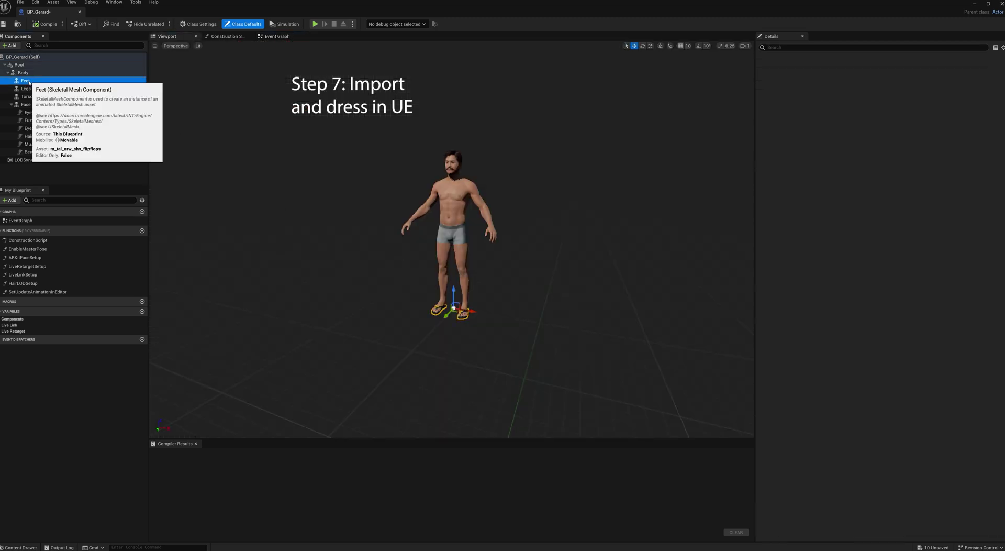
click(909, 211)
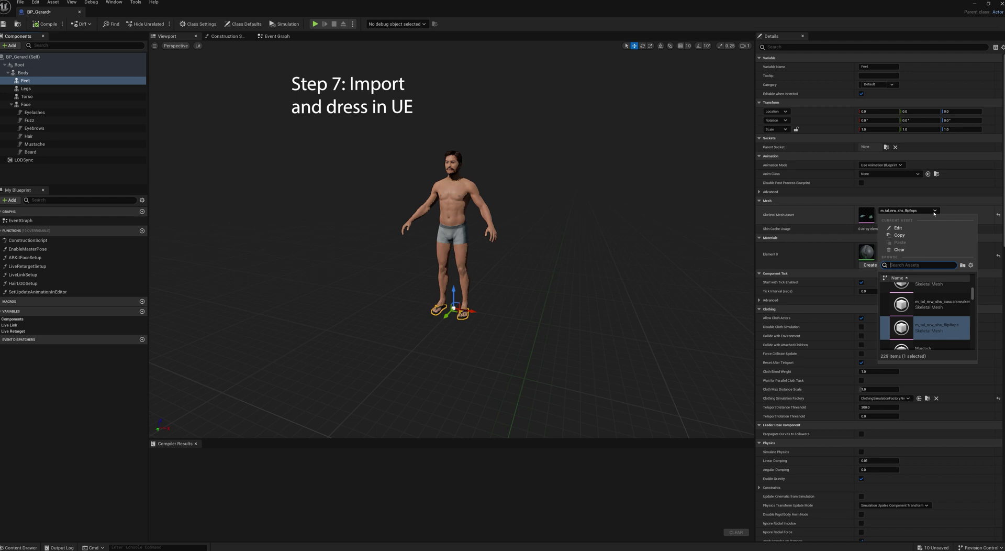
click(900, 250)
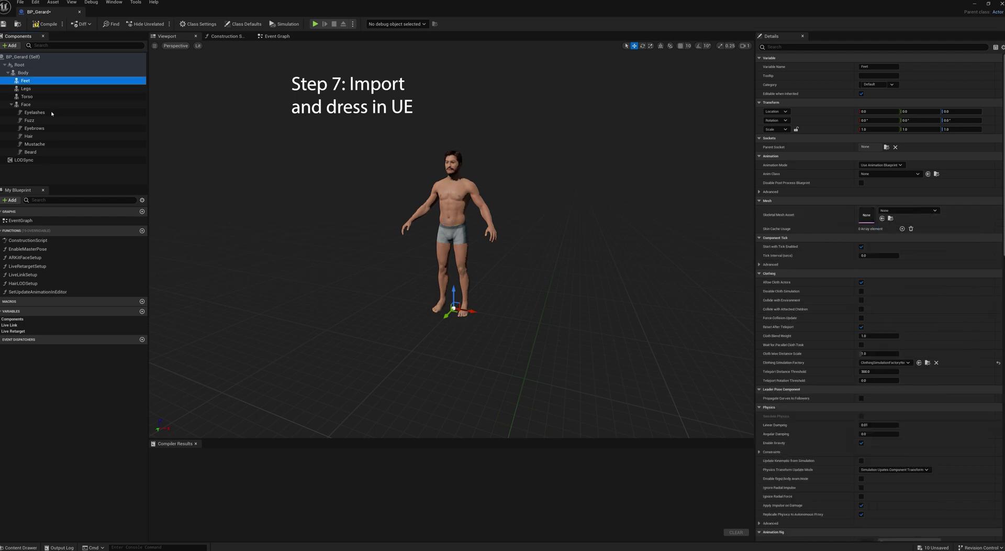
Set BP_Gerard's Torso mesh to murdock_halo_suit, compile, and close the Blueprint.
click(27, 96)
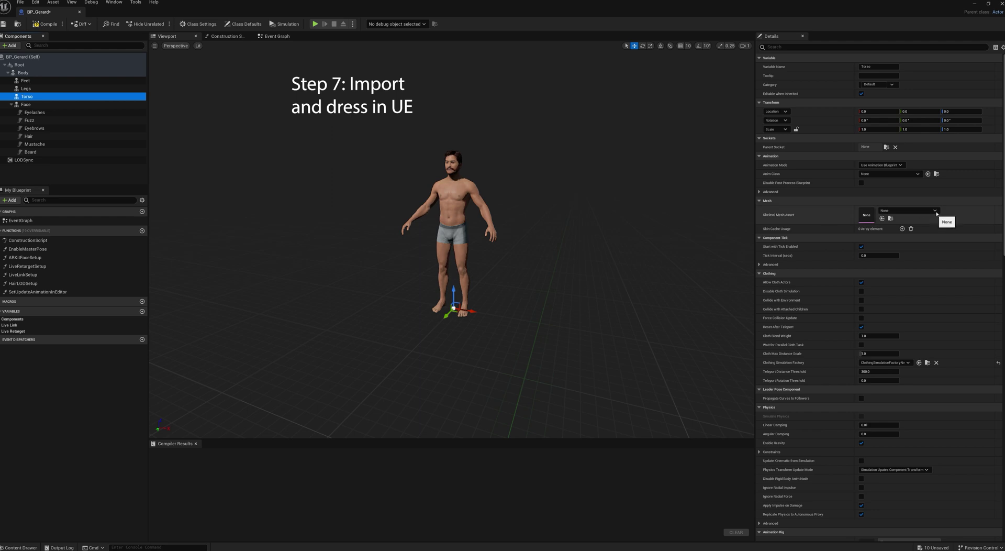
click(935, 211)
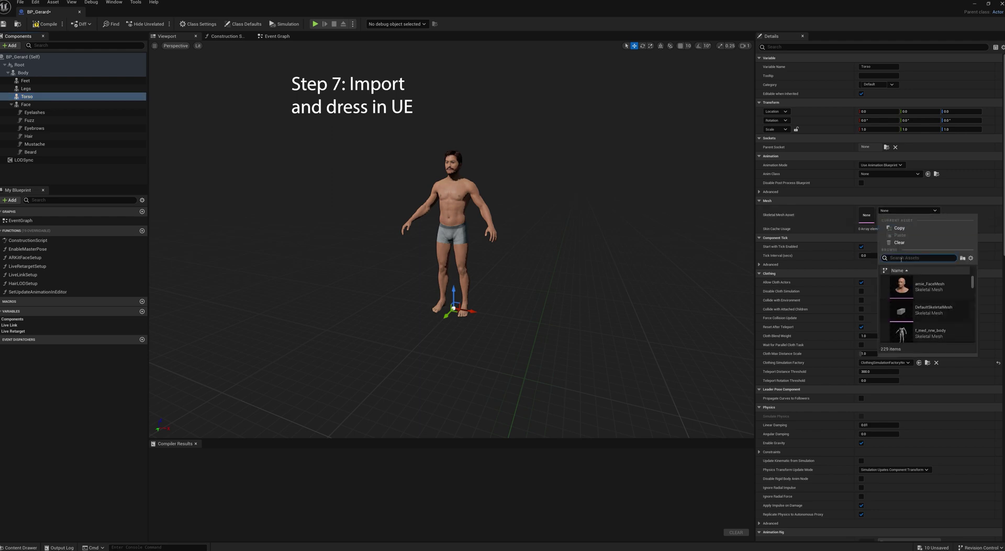
text(suit)
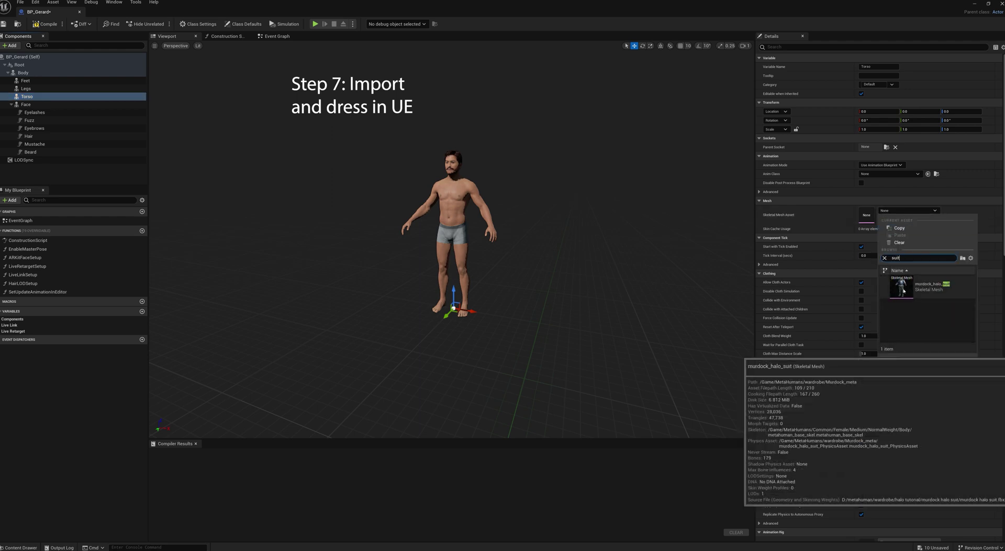
click(923, 285)
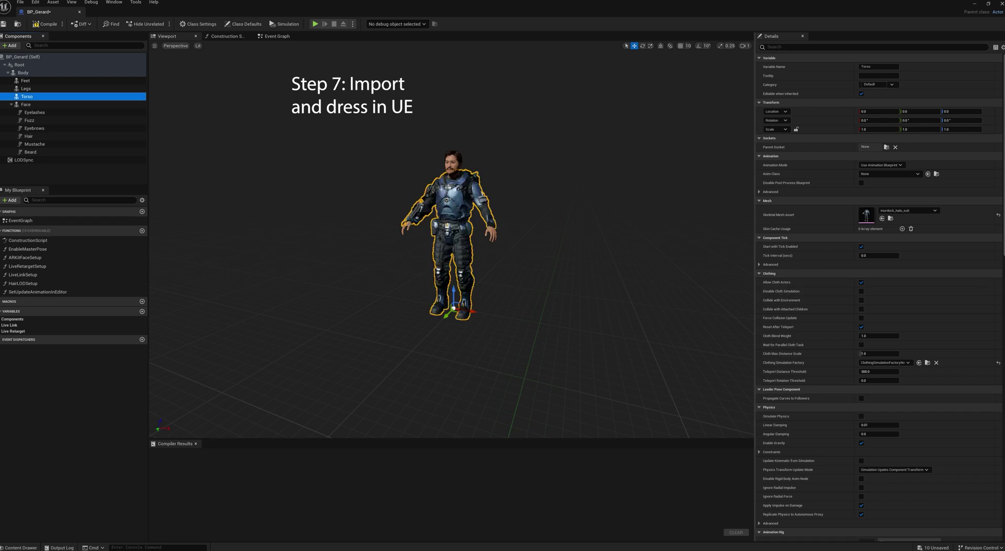
click(46, 24)
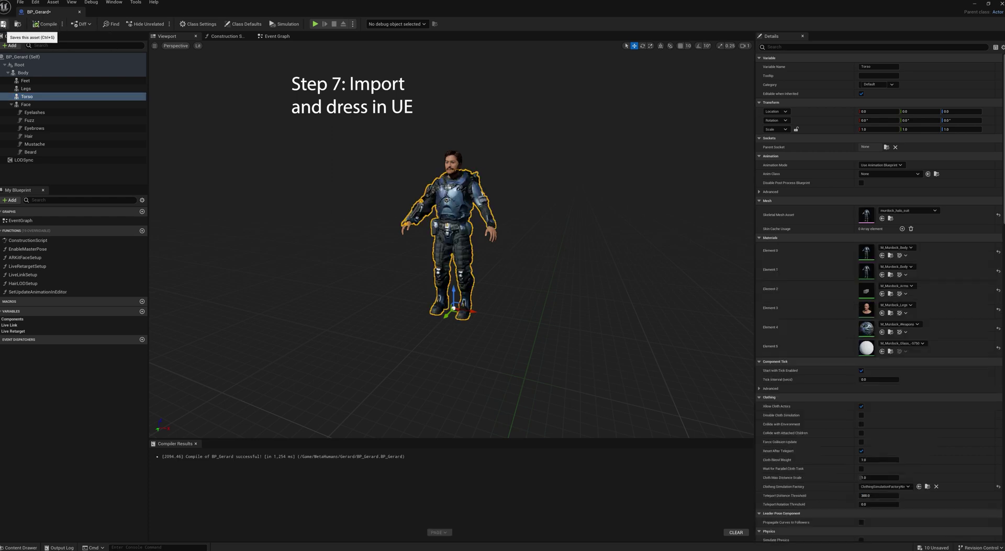
click(1001, 4)
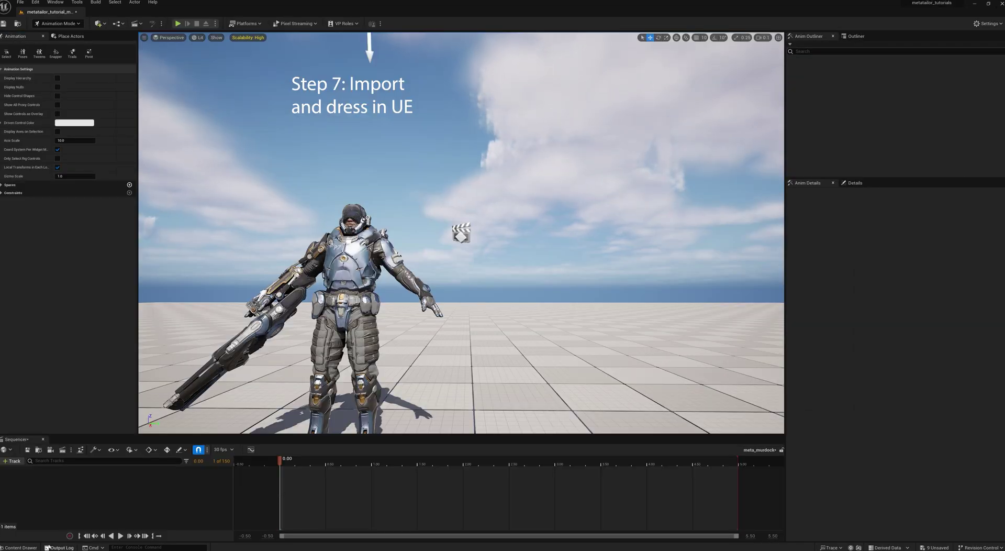
Drag BP_Gerard into the level and move it onto the floor beside the armored Murdock.
click(21, 547)
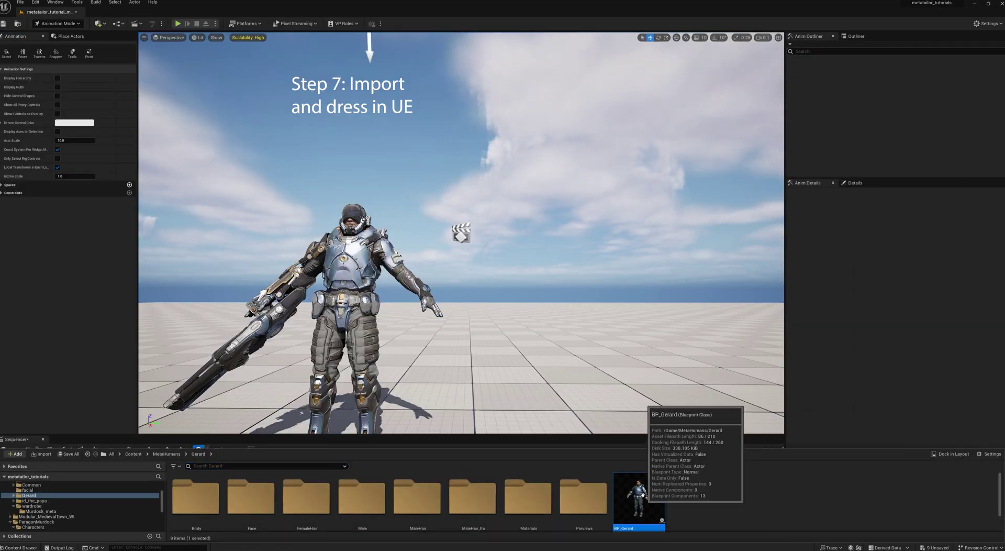
drag(642, 494, 585, 420)
scroll(544, 424, down, 2)
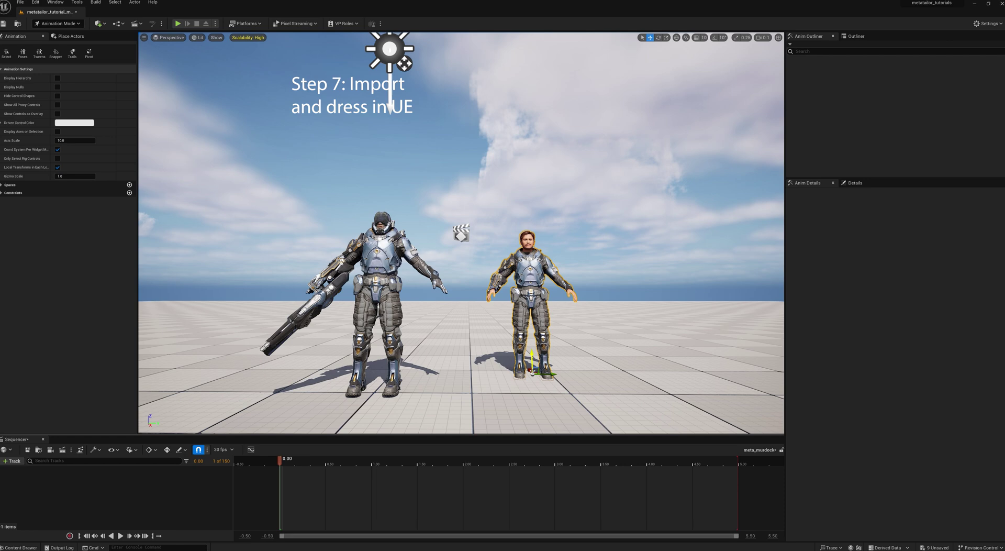
drag(532, 371, 545, 388)
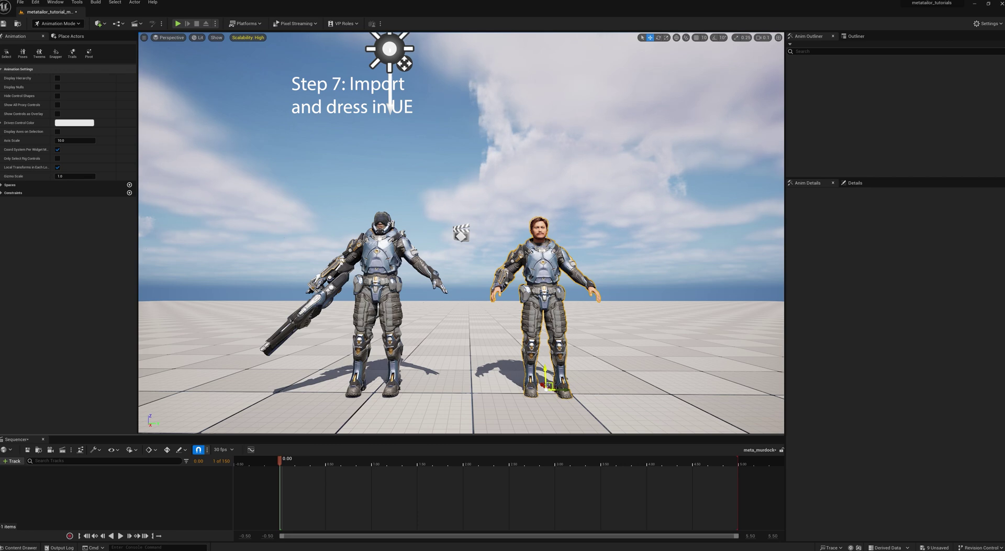
drag(564, 390, 530, 390)
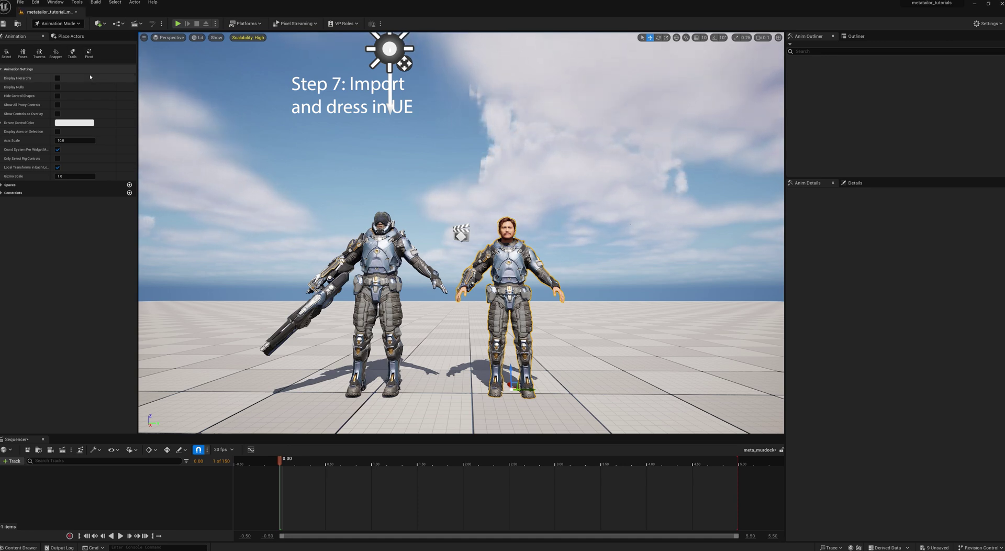
Open the meta_murdock sequence, add BP_Gerard to it, and delete its control rig tracks.
click(140, 24)
click(161, 83)
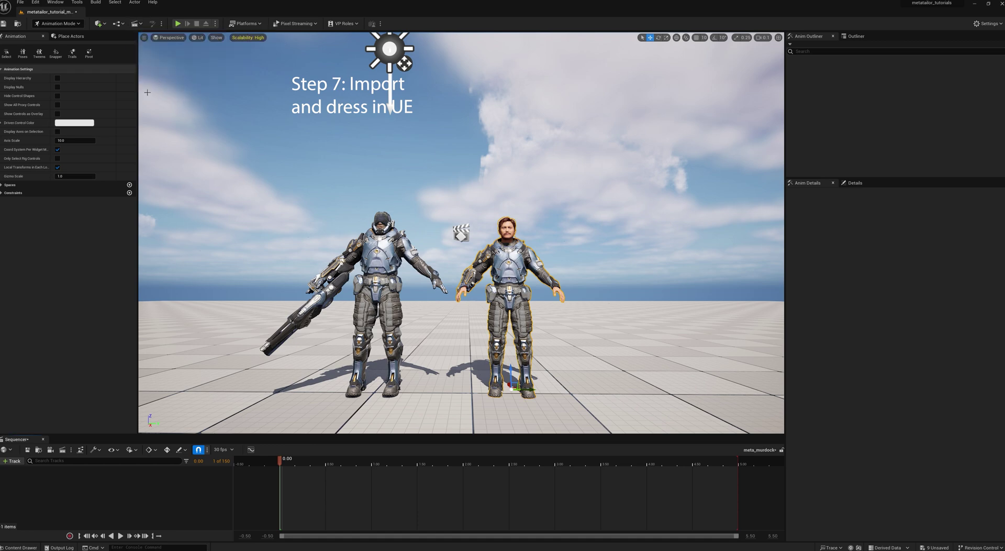
click(16, 462)
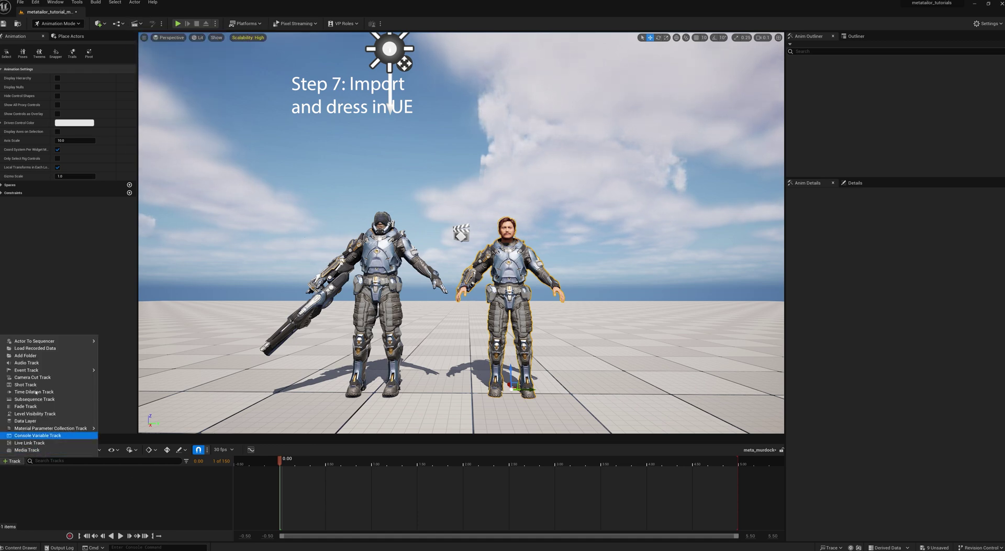
mouse_move(47, 341)
click(127, 358)
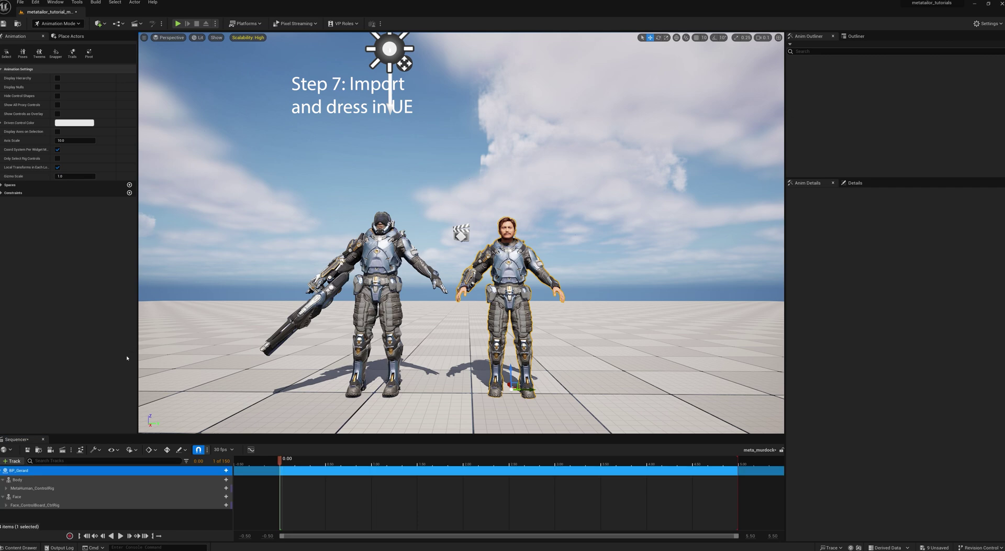
click(55, 488)
key(Delete)
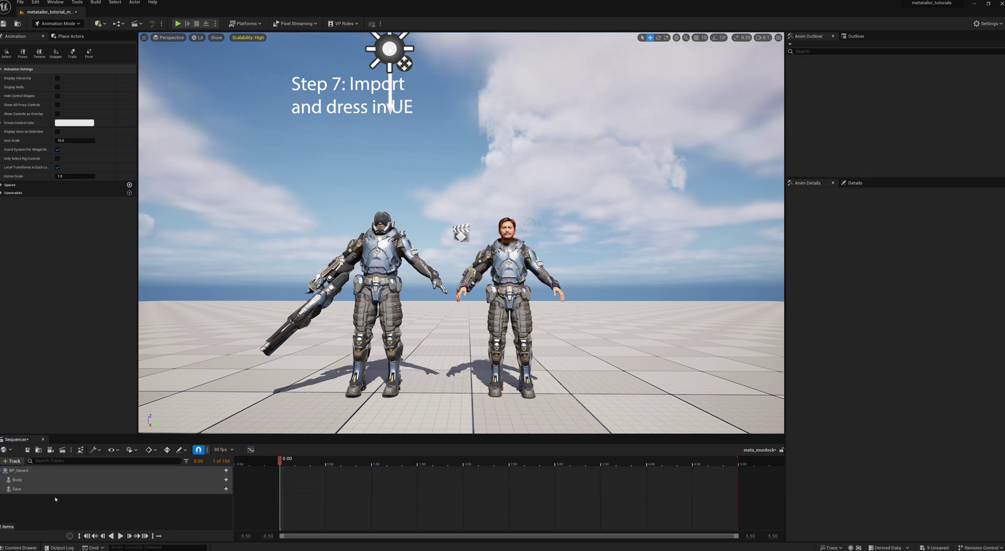
Add an idle animation to Gerard's Body track, preview playback, then start a Face track.
click(226, 479)
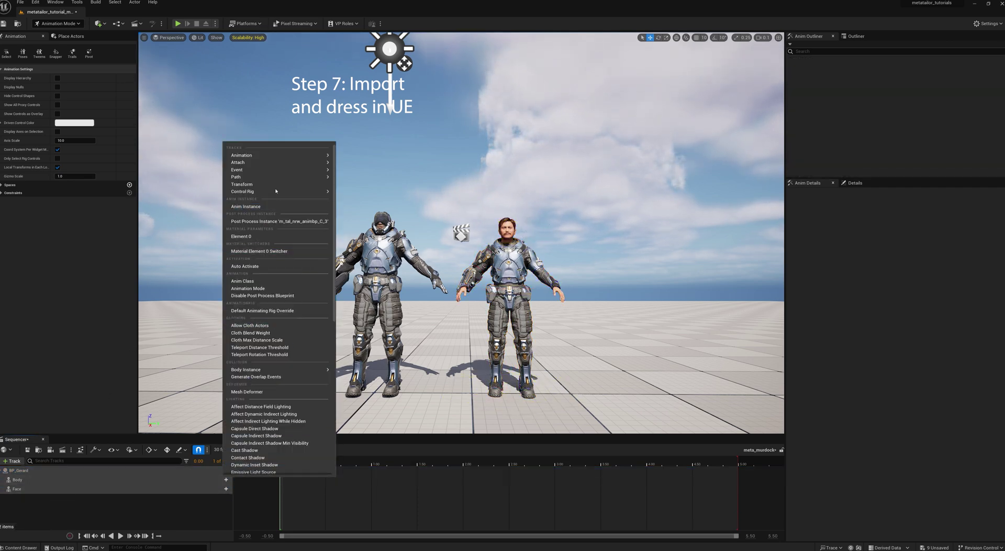
mouse_move(278, 155)
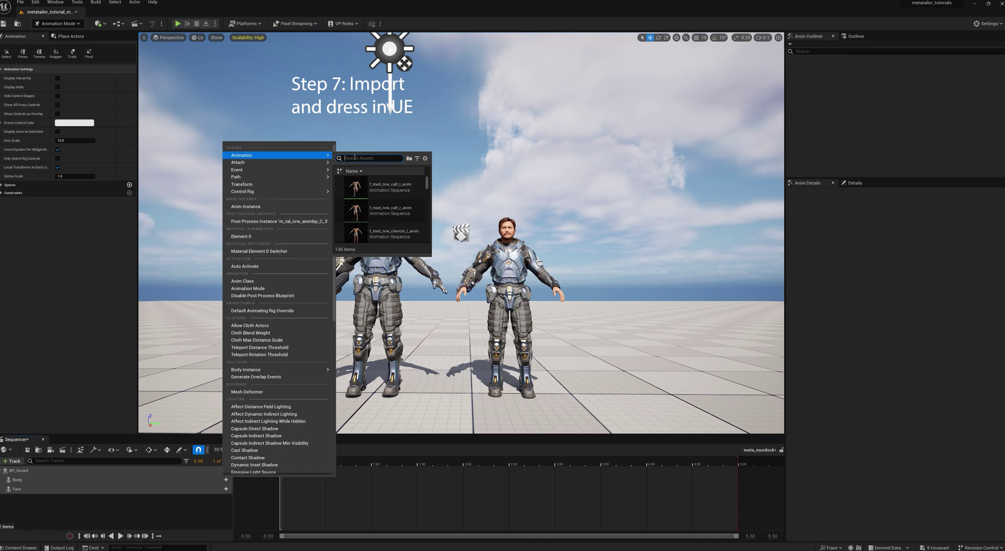
text(idle)
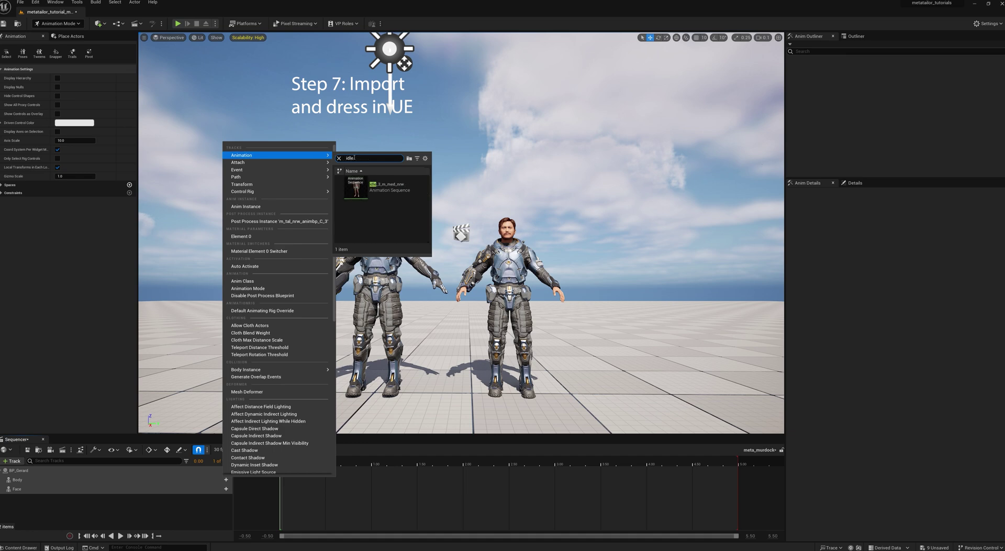
click(357, 188)
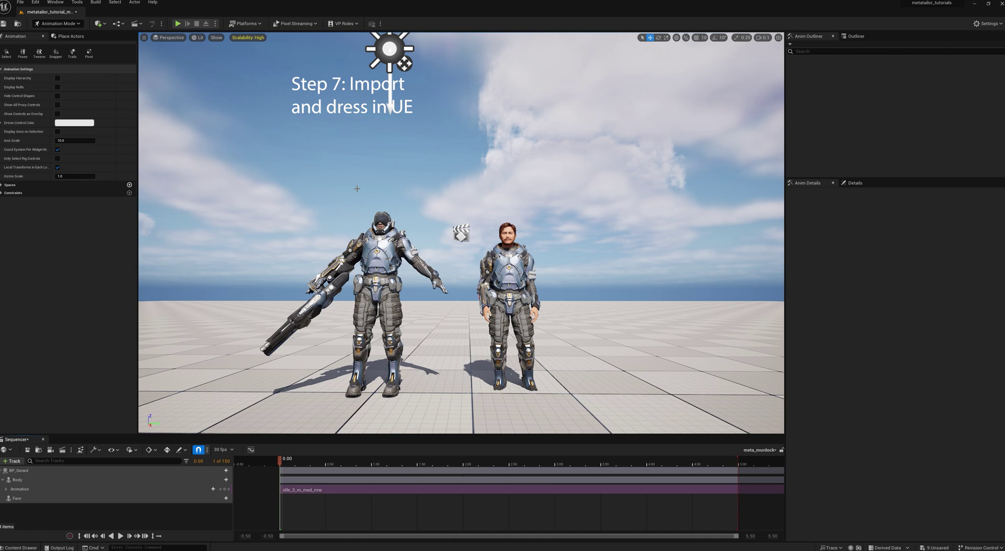
click(121, 536)
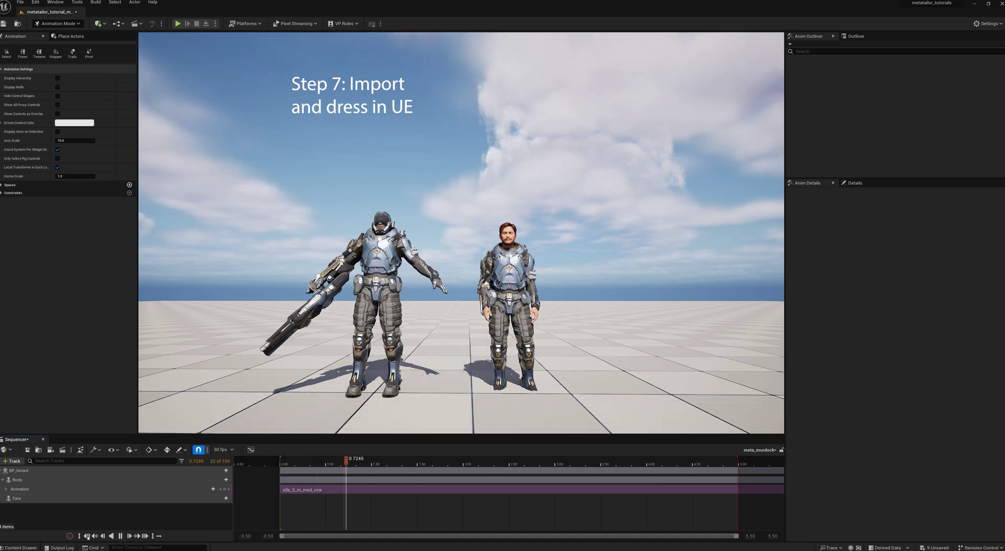
click(87, 535)
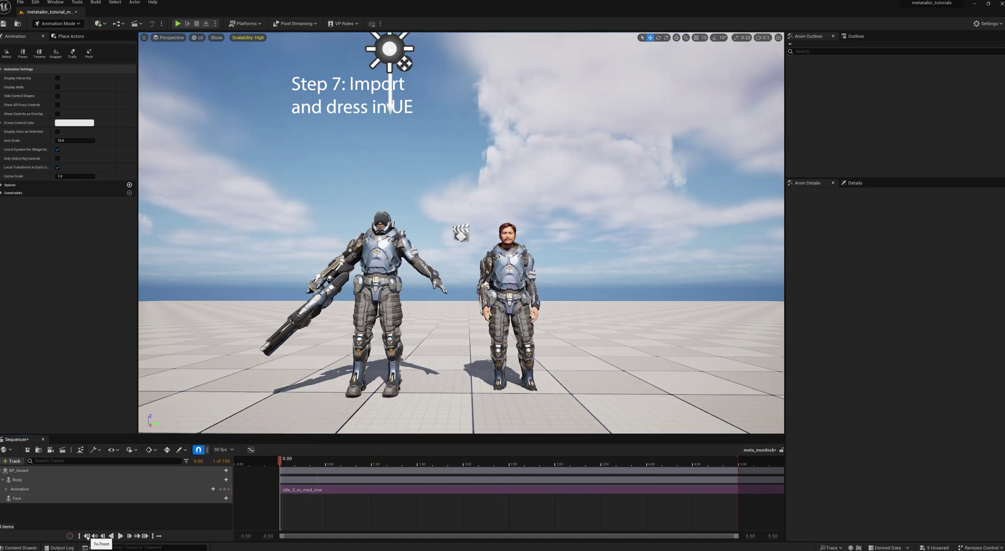
click(226, 498)
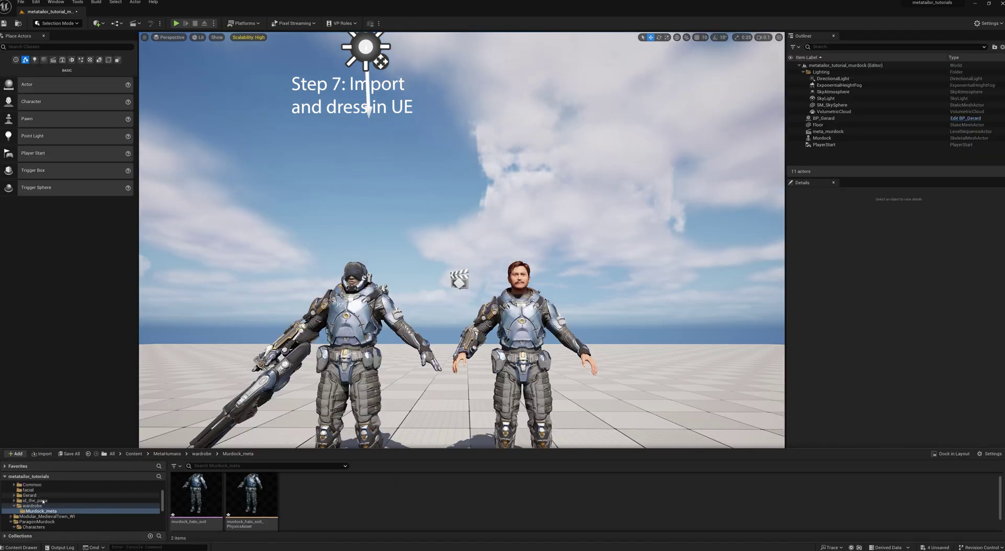
Import the murdock helmet FBX into Murdock_meta with Import All and close the log windows.
click(32, 505)
click(40, 510)
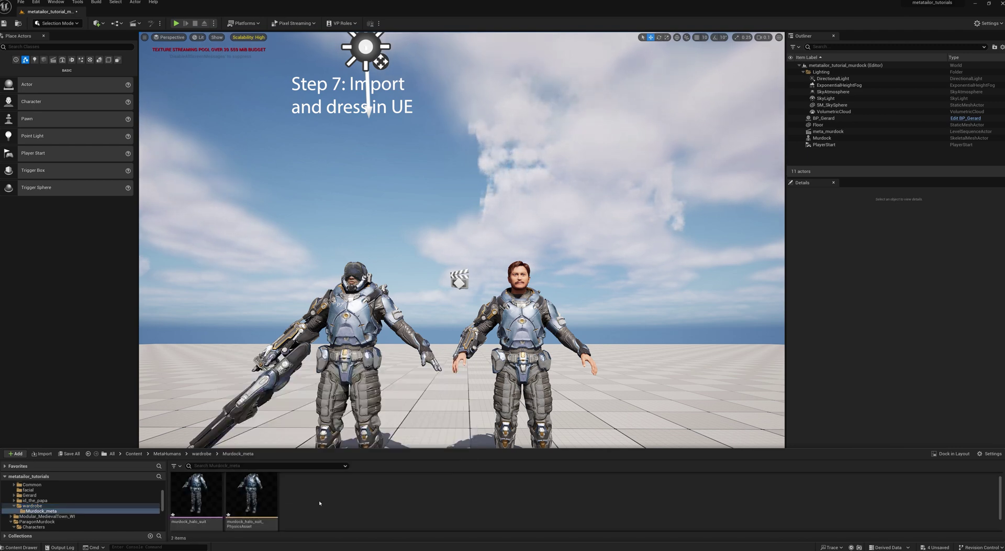
right_click(321, 474)
click(340, 220)
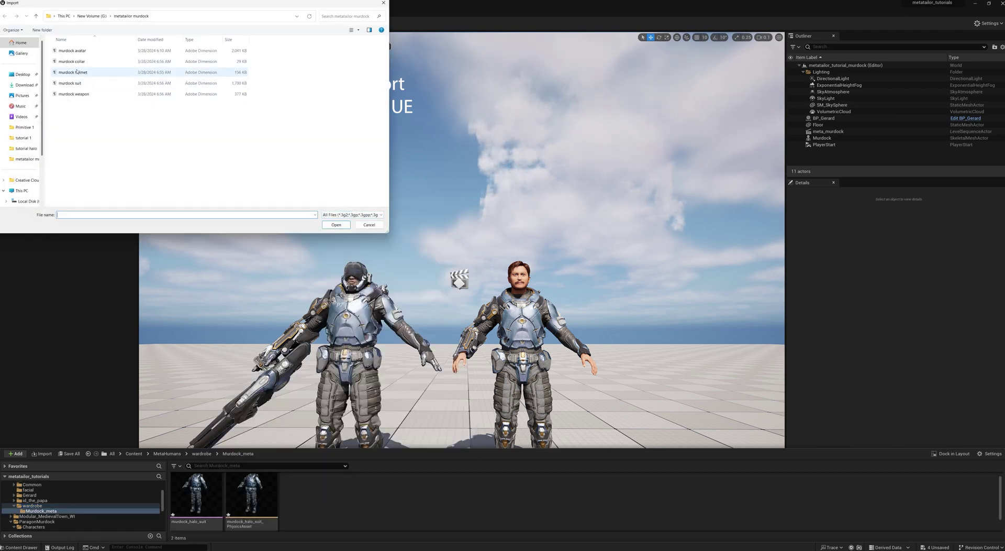
click(71, 74)
click(374, 217)
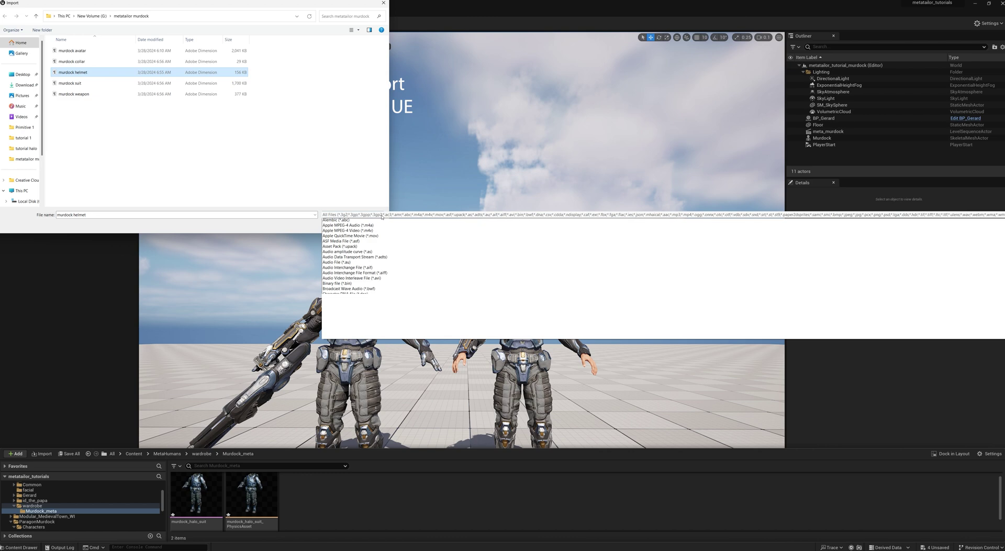
click(340, 374)
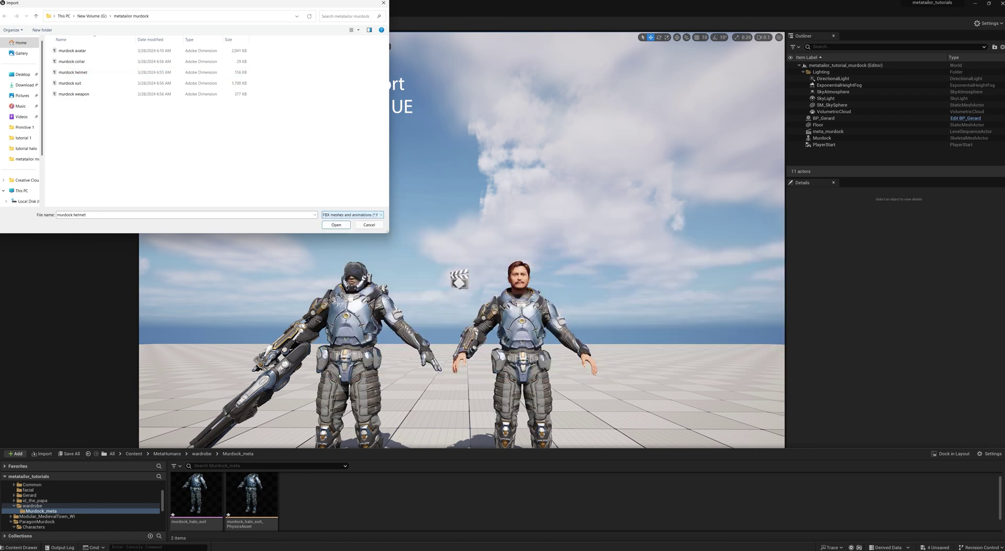
click(335, 225)
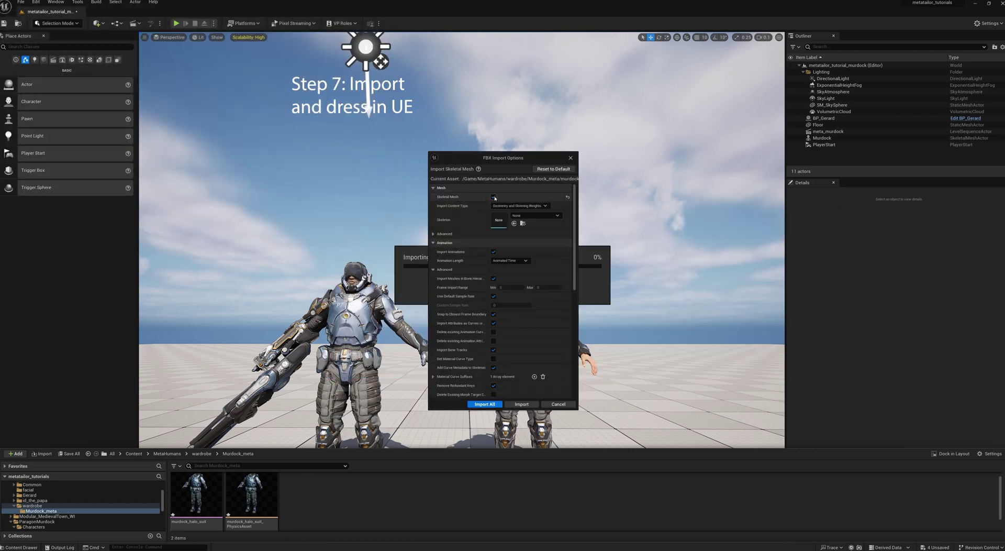
click(484, 404)
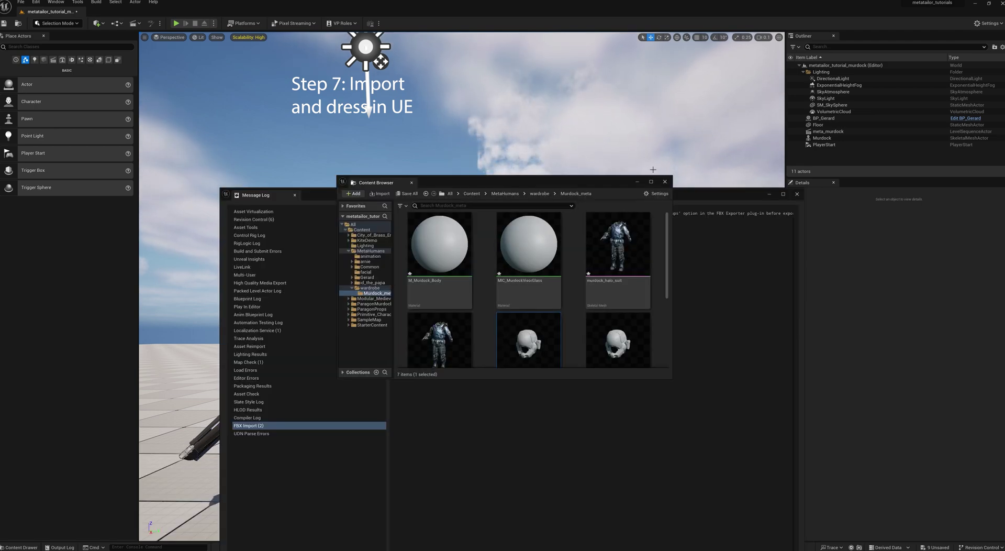
click(665, 183)
click(797, 193)
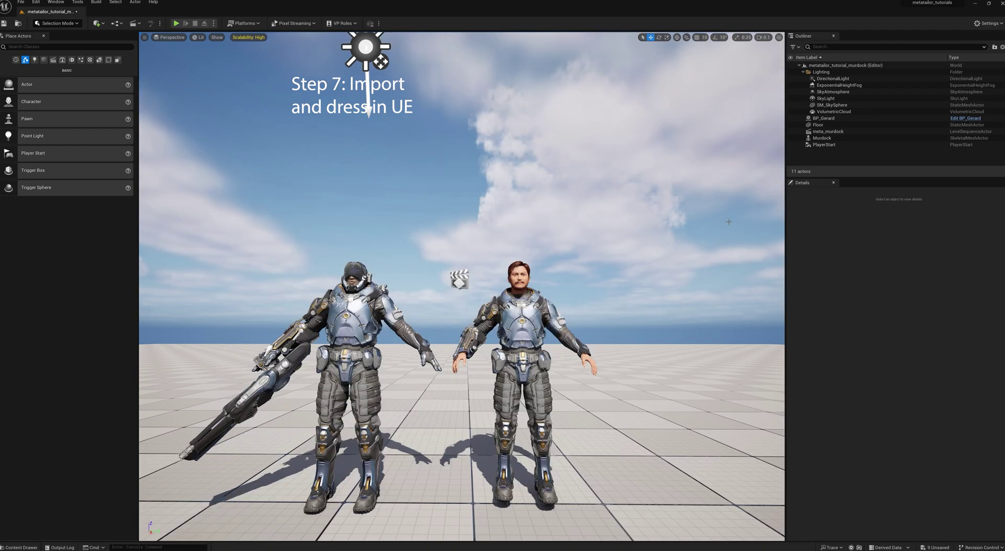
click(20, 547)
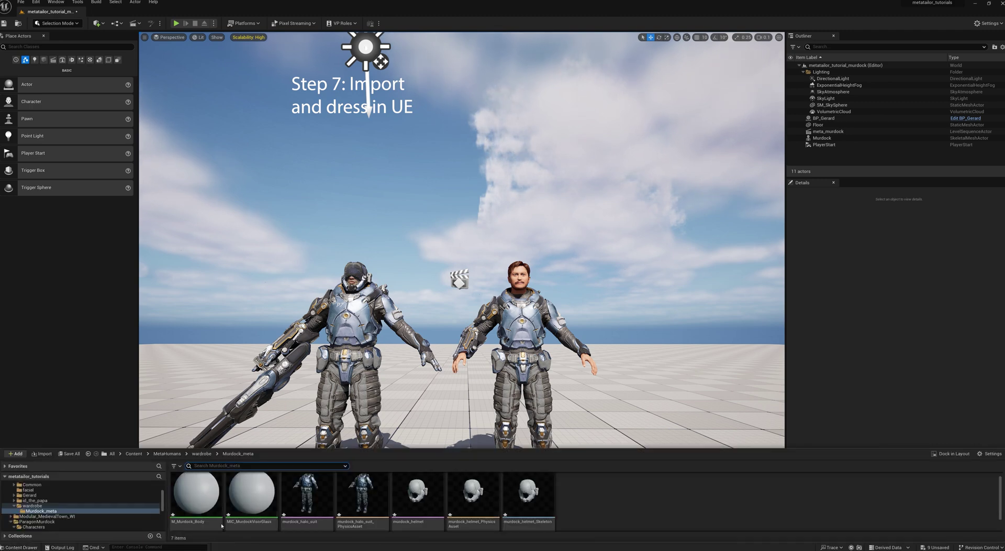
Import the murdock weapon FBX into Murdock_meta with the Skeleton field cleared, then close the logs.
right_click(578, 493)
click(649, 206)
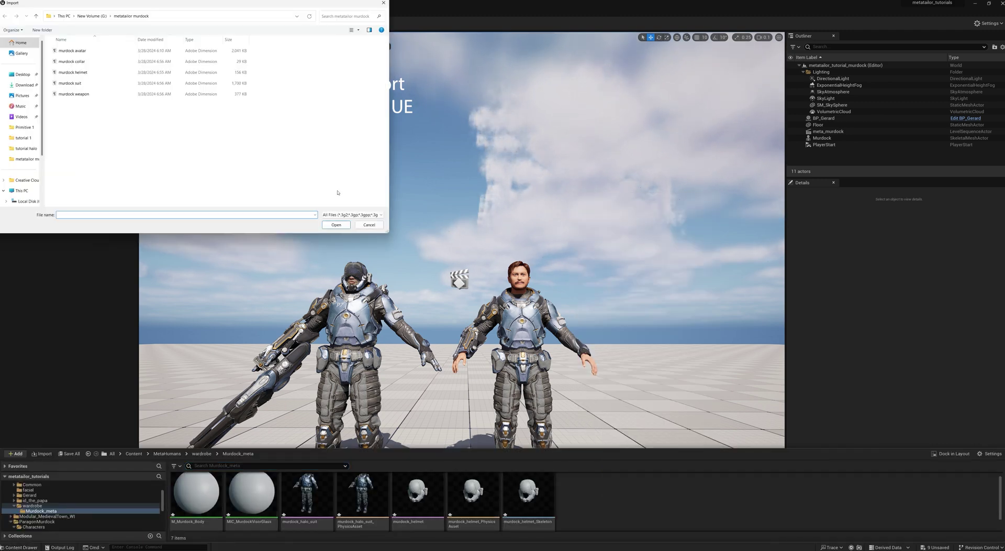
click(74, 94)
click(379, 215)
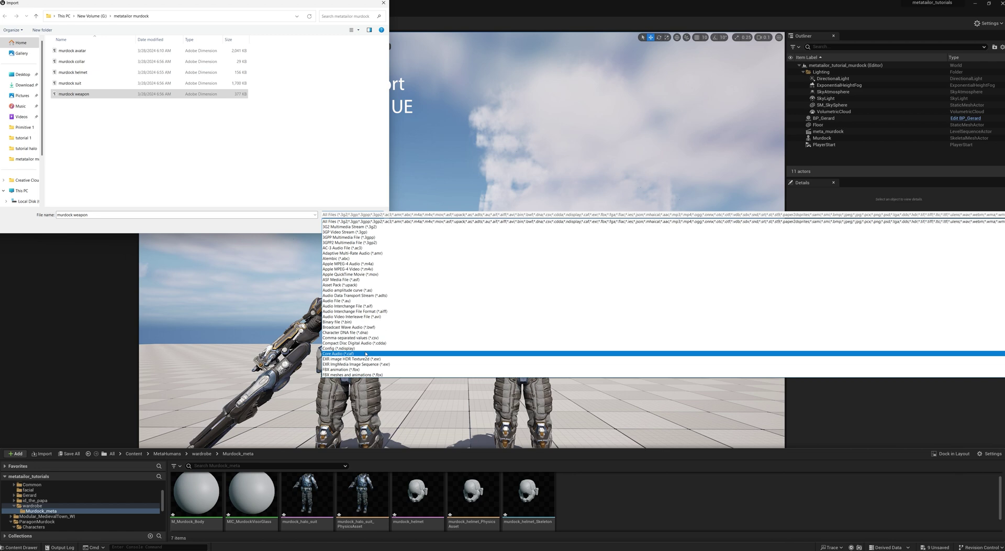
click(360, 375)
key(Return)
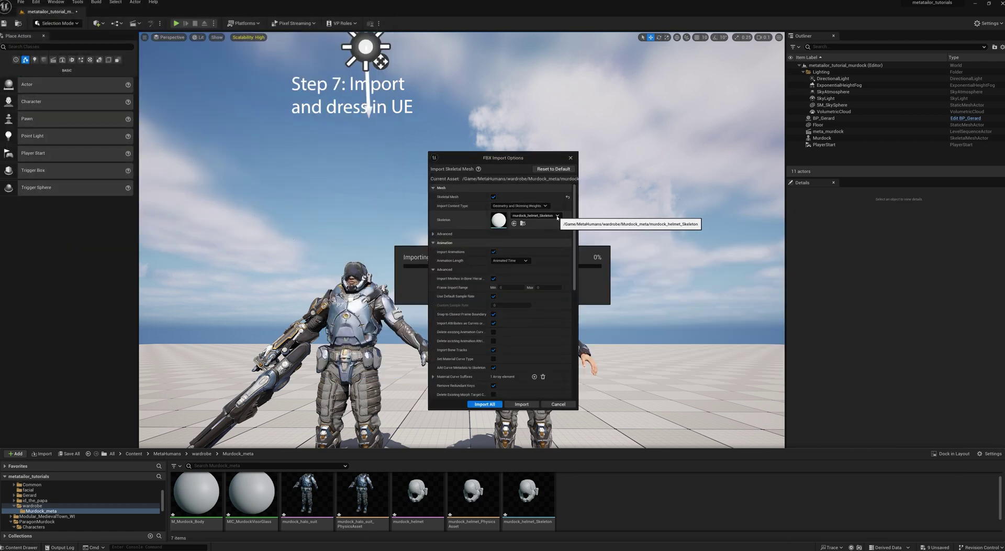
click(527, 217)
click(532, 255)
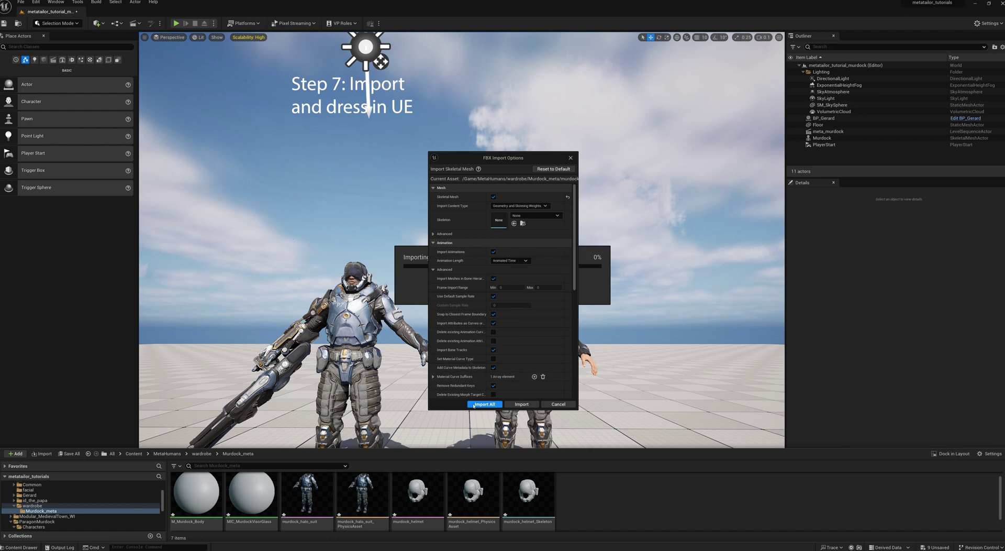
click(481, 404)
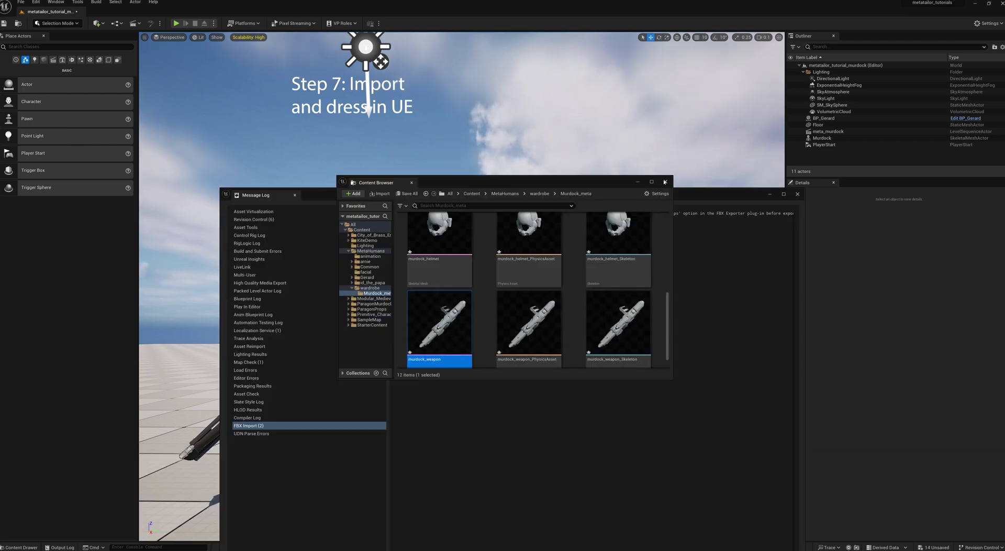
click(664, 182)
click(797, 194)
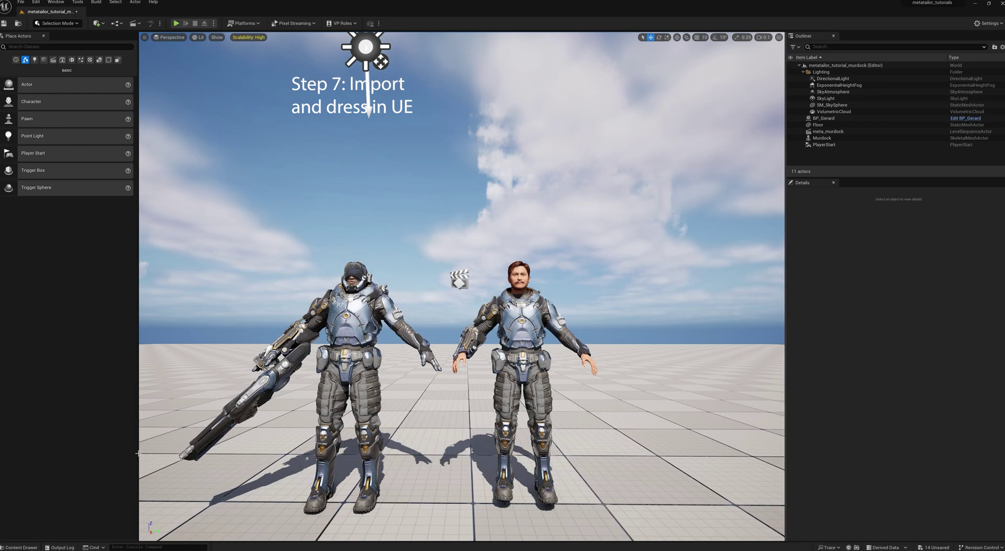
click(20, 547)
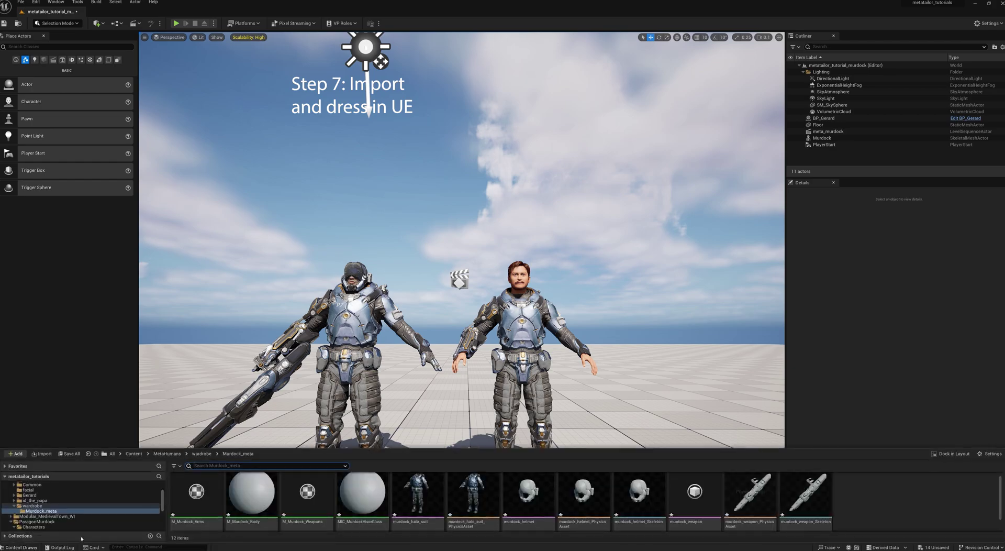
Assign M_Murdock_Body to Element 0 and MIC_MurdockVisorGlass to Element 1 of murdock_helmet, then save.
double_click(510, 494)
click(32, 546)
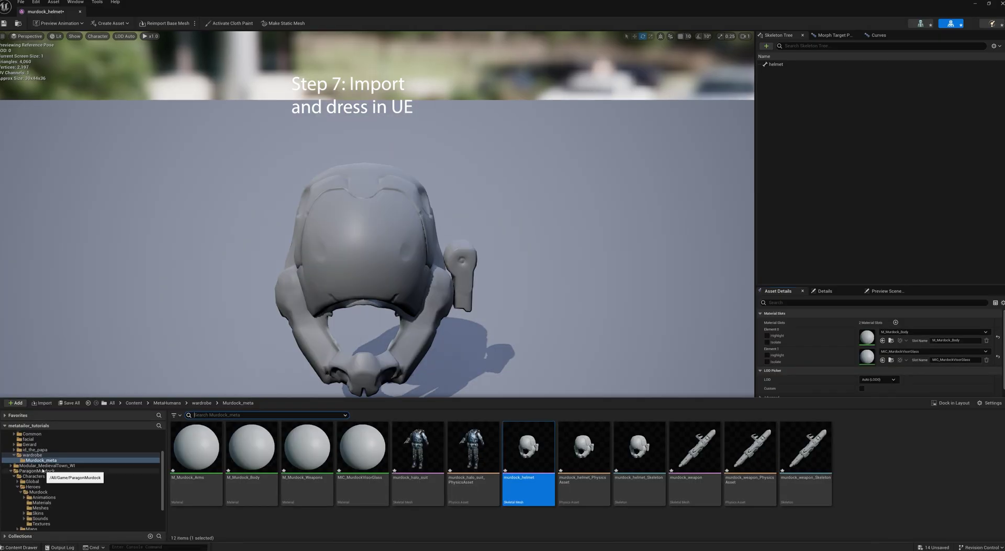
click(42, 502)
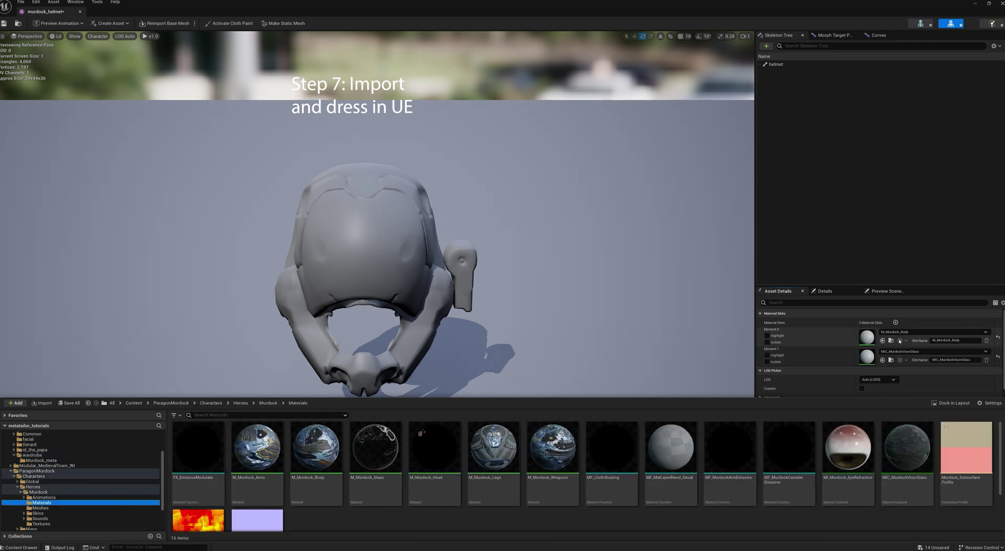
drag(317, 447, 872, 337)
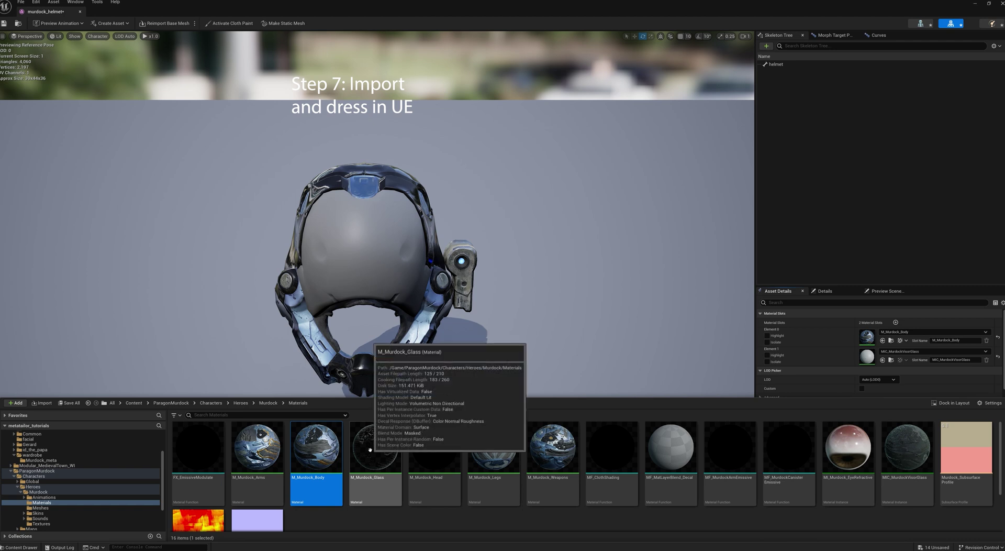
drag(907, 455, 873, 358)
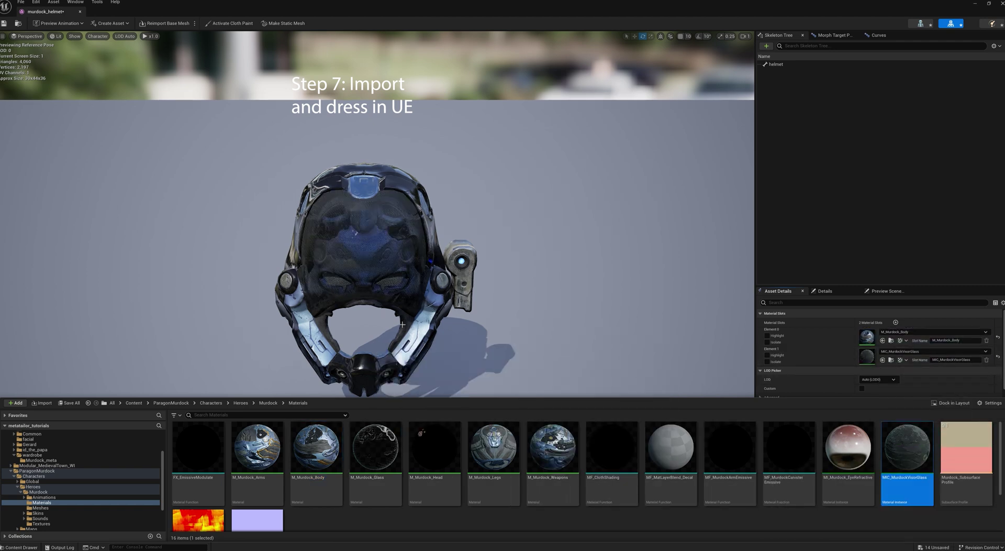
click(4, 24)
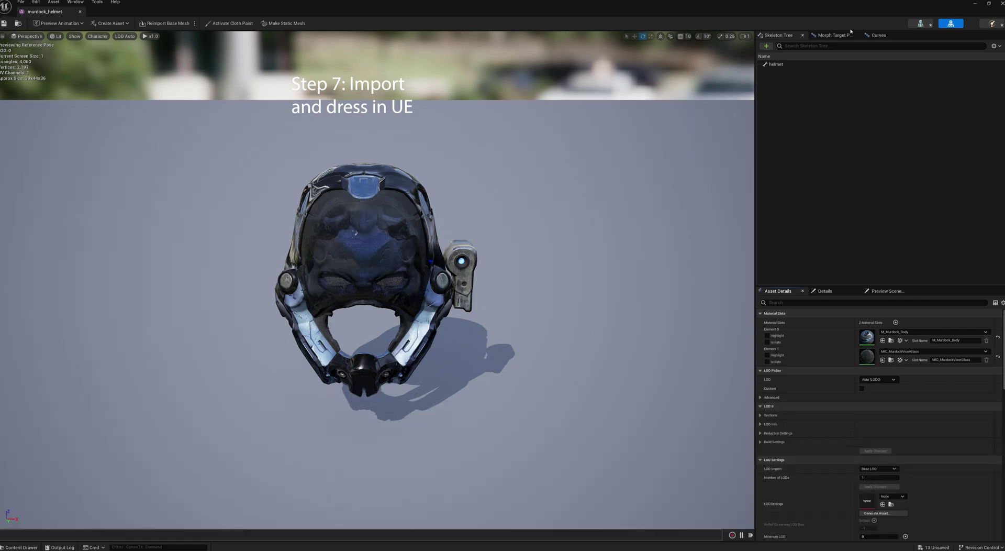
Assign M_Murdock_Arms to Element 0 and M_Murdock_Weapons to Element 1 of murdock_weapon, then save.
click(1002, 3)
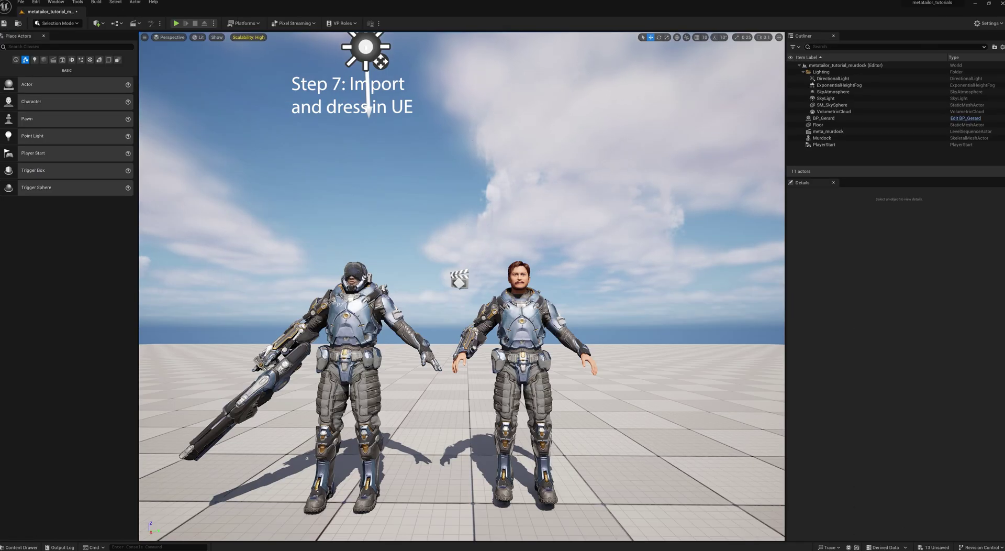
click(21, 547)
click(41, 511)
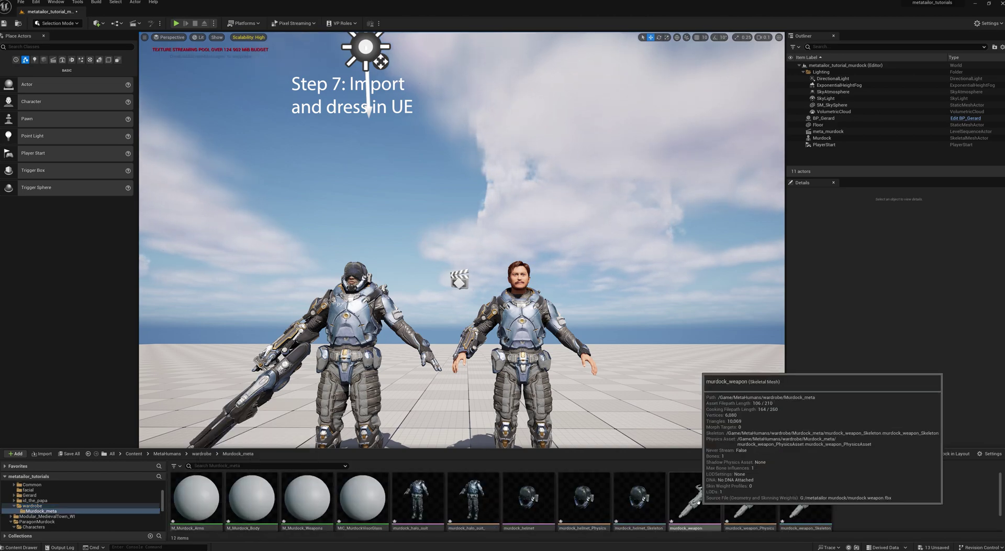
double_click(699, 505)
click(21, 547)
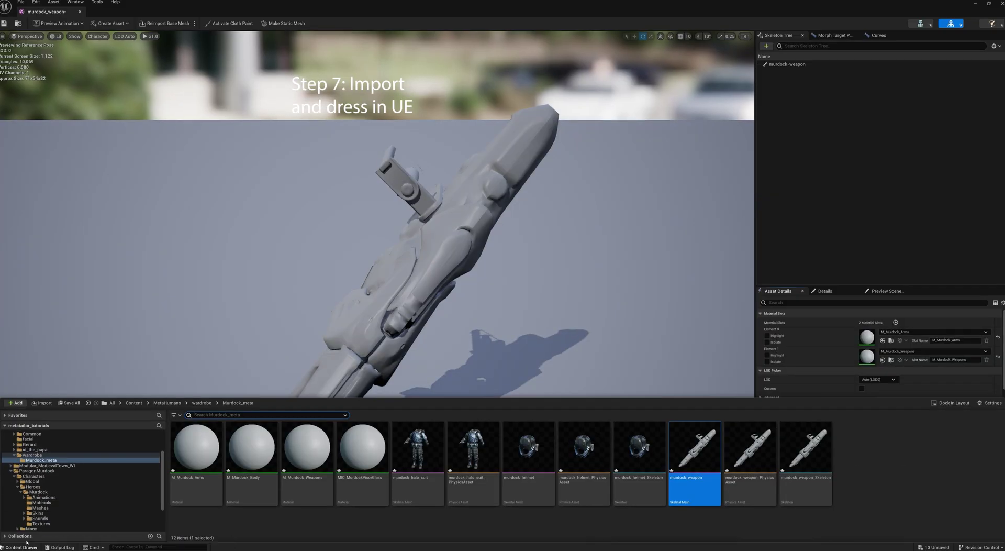
click(42, 502)
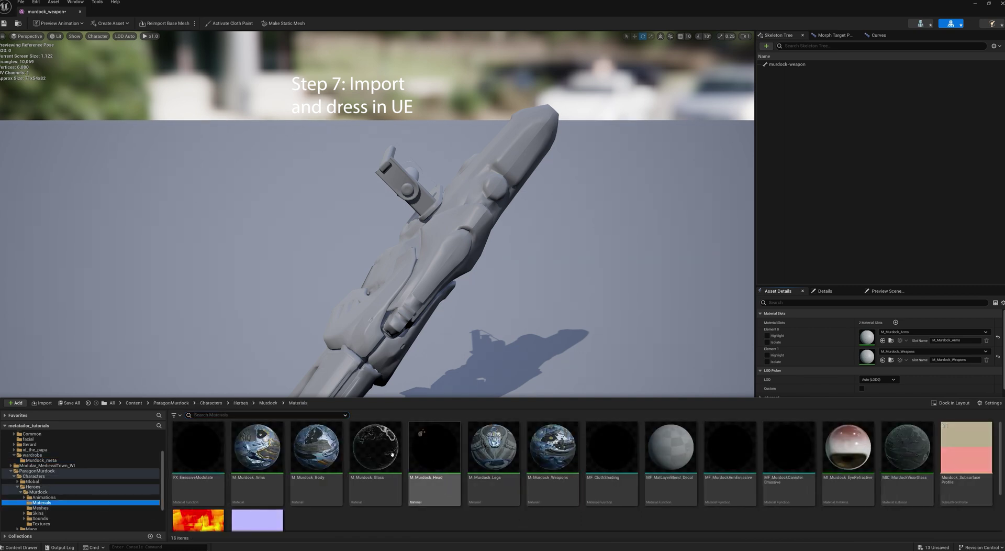
drag(257, 447, 864, 340)
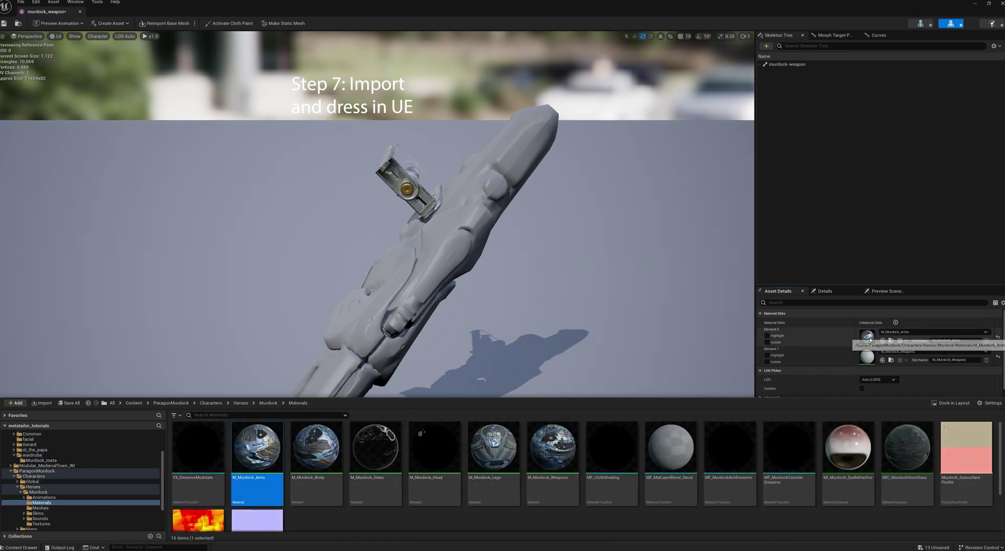
drag(553, 447, 876, 364)
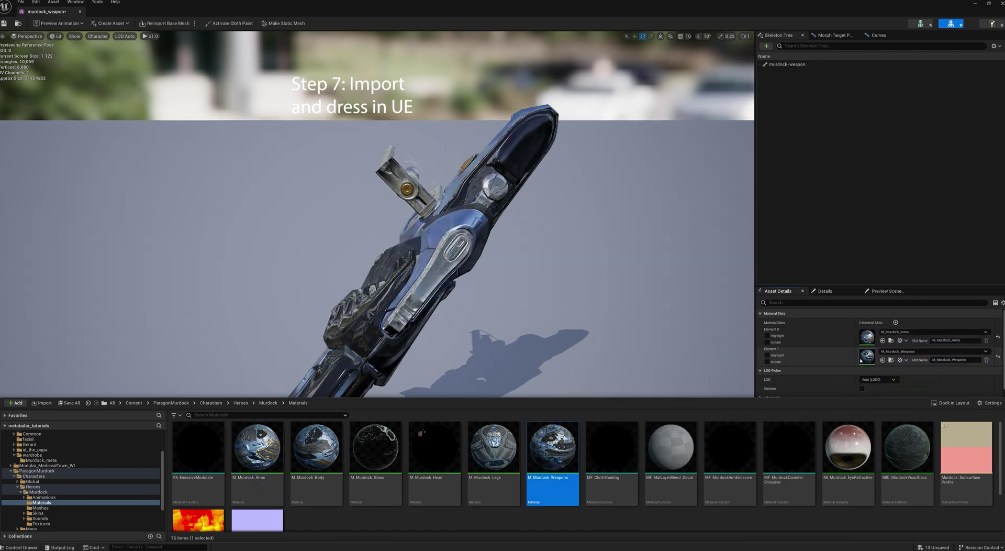
click(4, 24)
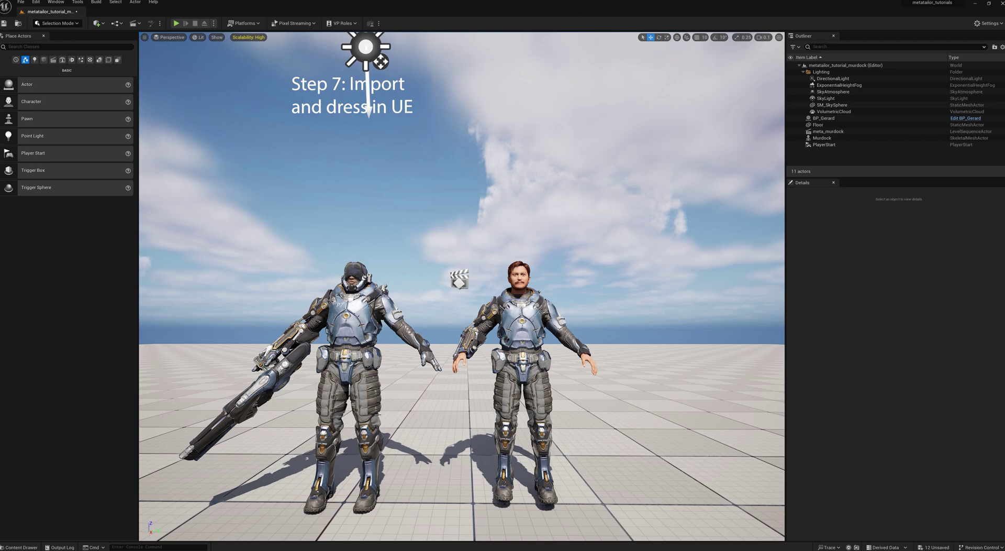
Drag murdock_helmet into BP_Gerard's viewport and parent the new component under Face.
click(965, 118)
click(168, 36)
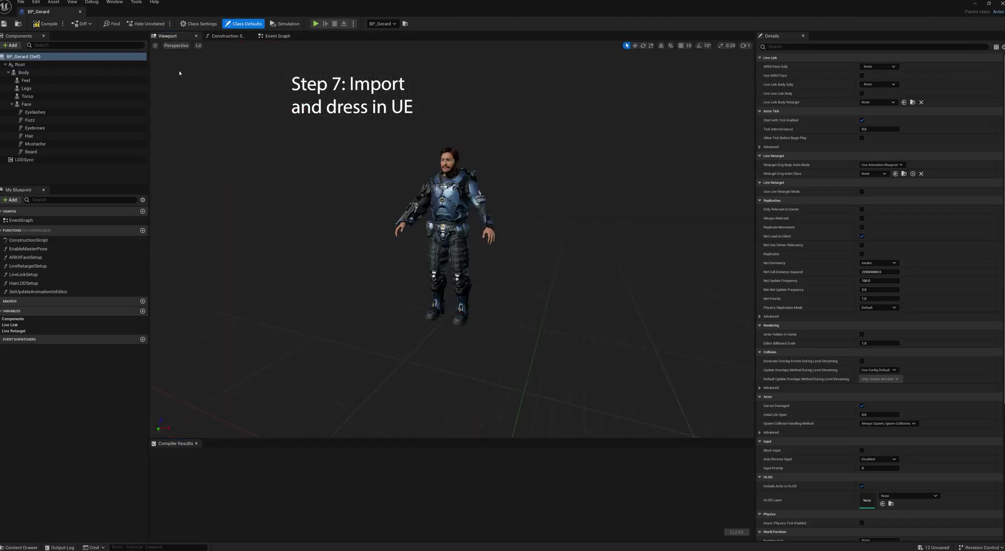
click(19, 547)
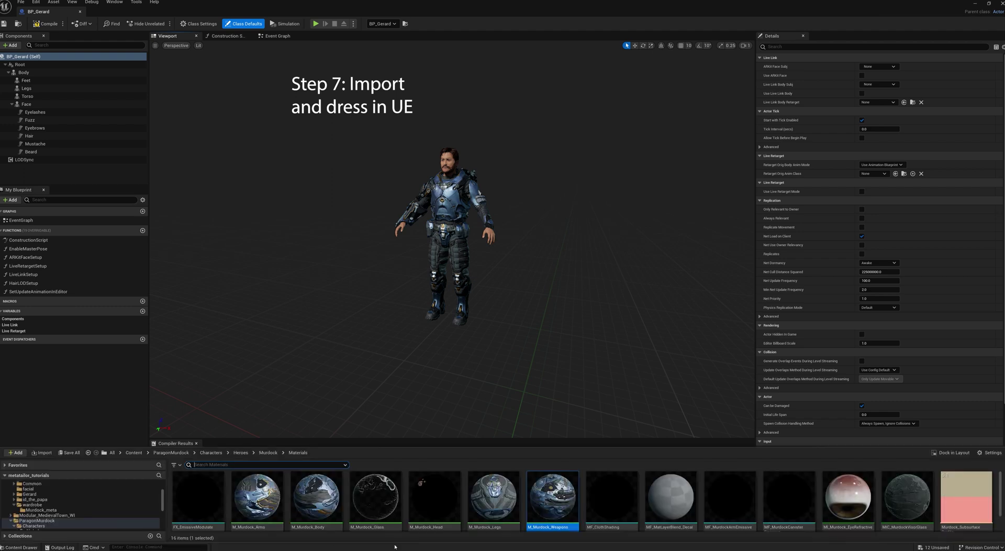
click(41, 509)
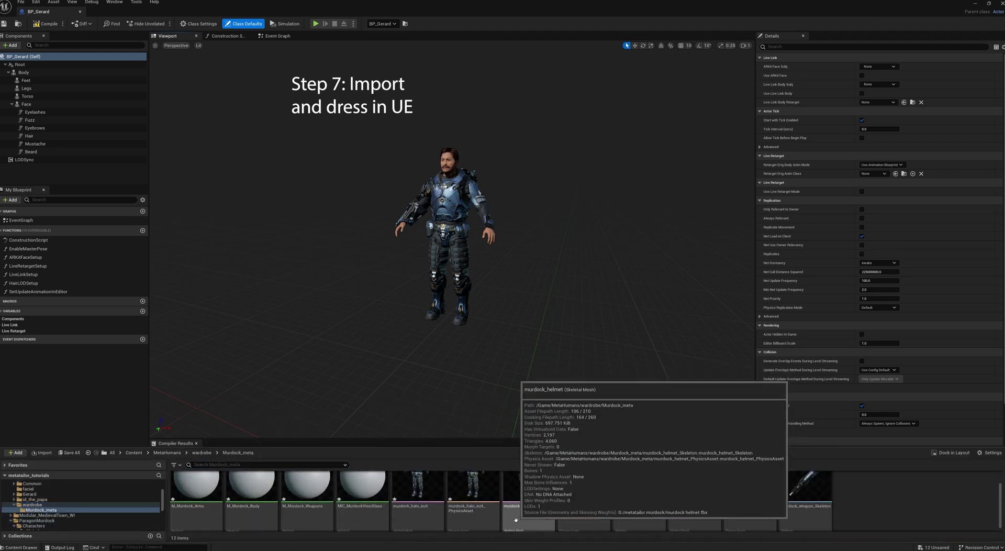
scroll(529, 494, down, 1)
drag(529, 494, 379, 361)
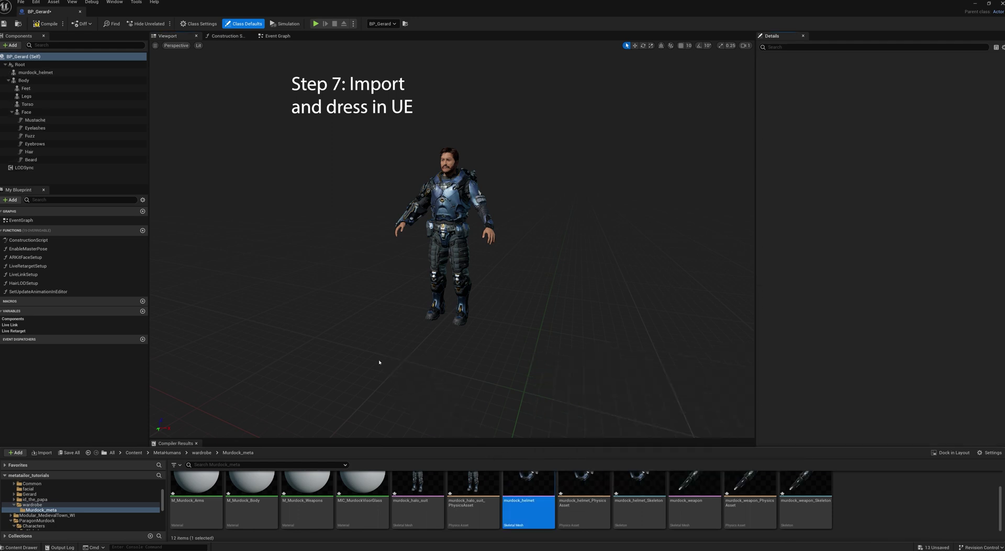
click(32, 73)
drag(32, 76, 32, 112)
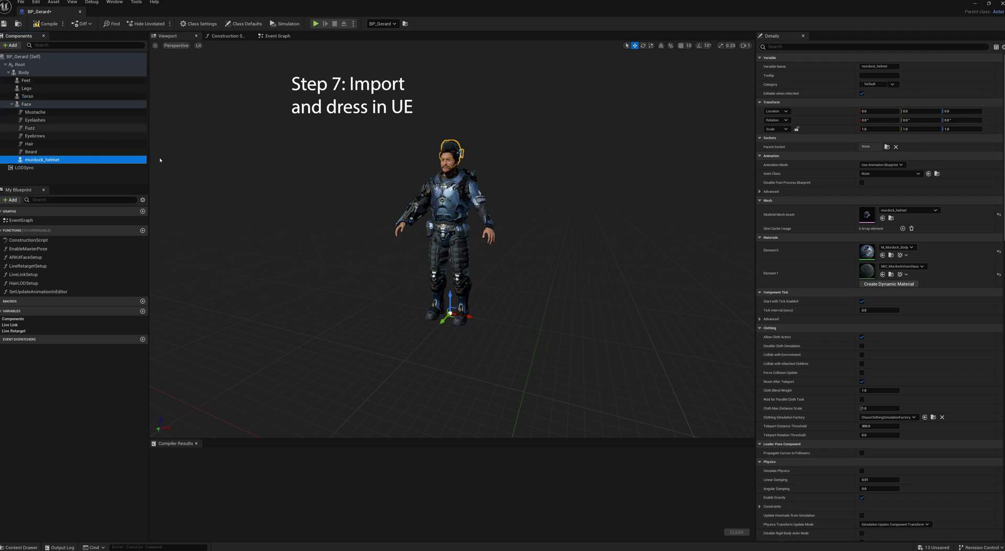
Set the murdock_helmet's Parent Socket to the head socket.
click(886, 147)
text(head)
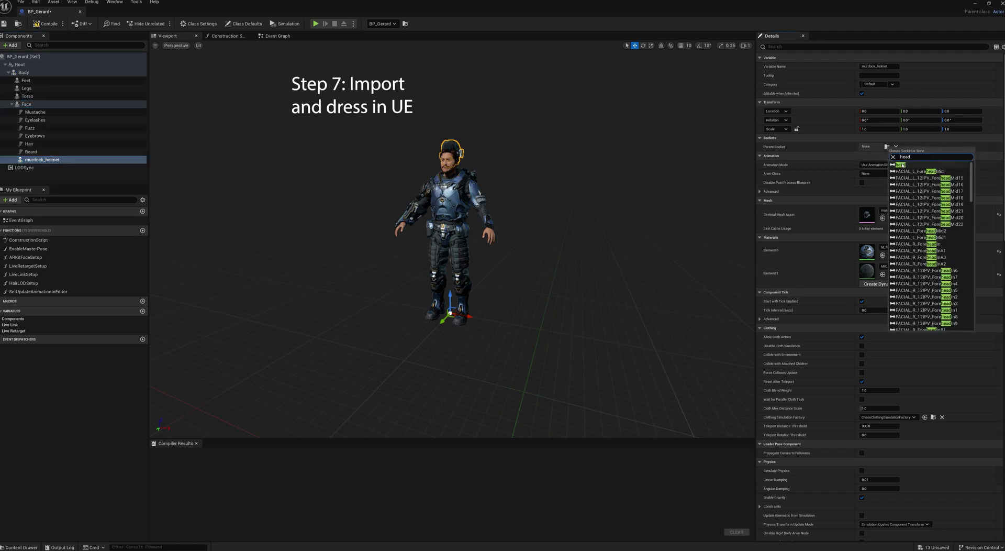
click(900, 164)
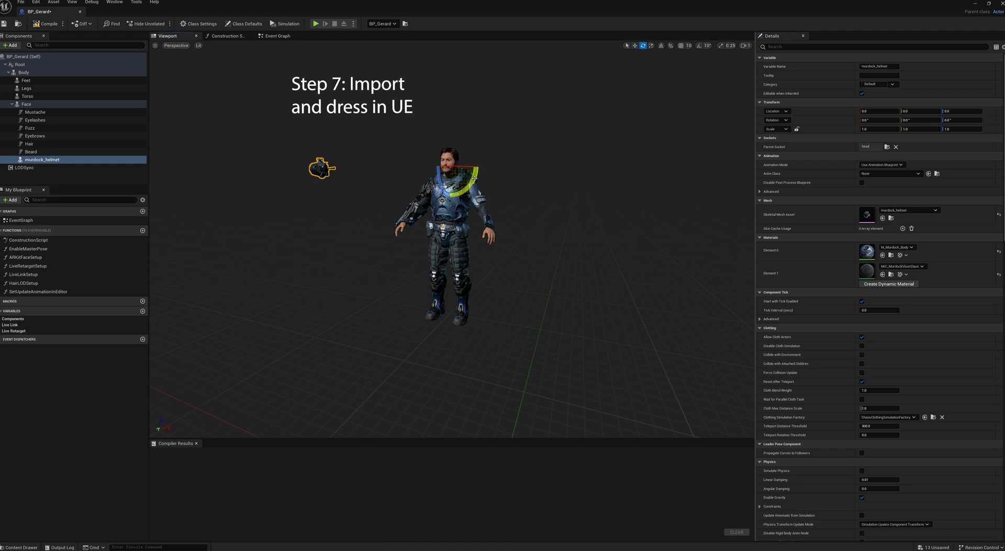
Rotate the helmet to match the head and lower it into place, checking the fit from another angle.
drag(474, 178, 523, 199)
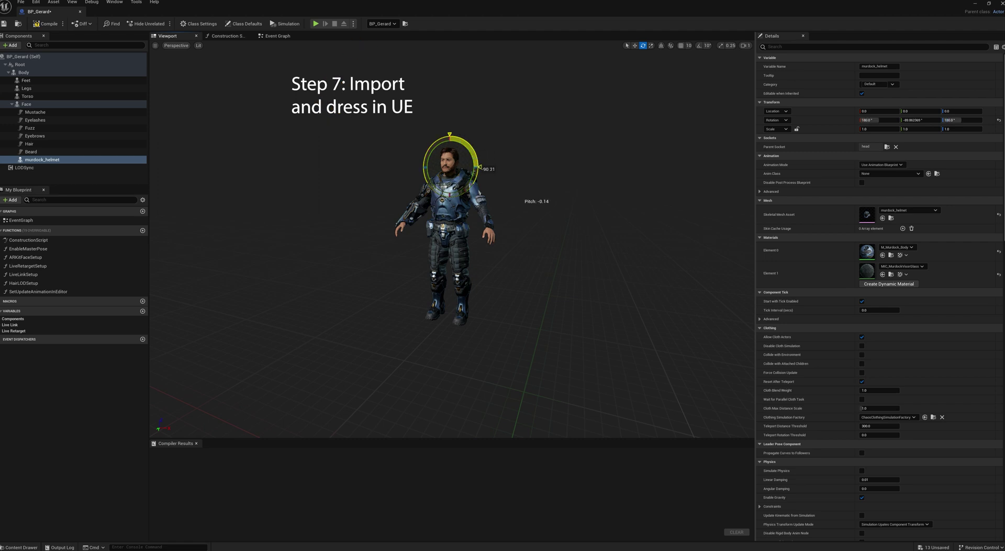
drag(479, 168, 473, 178)
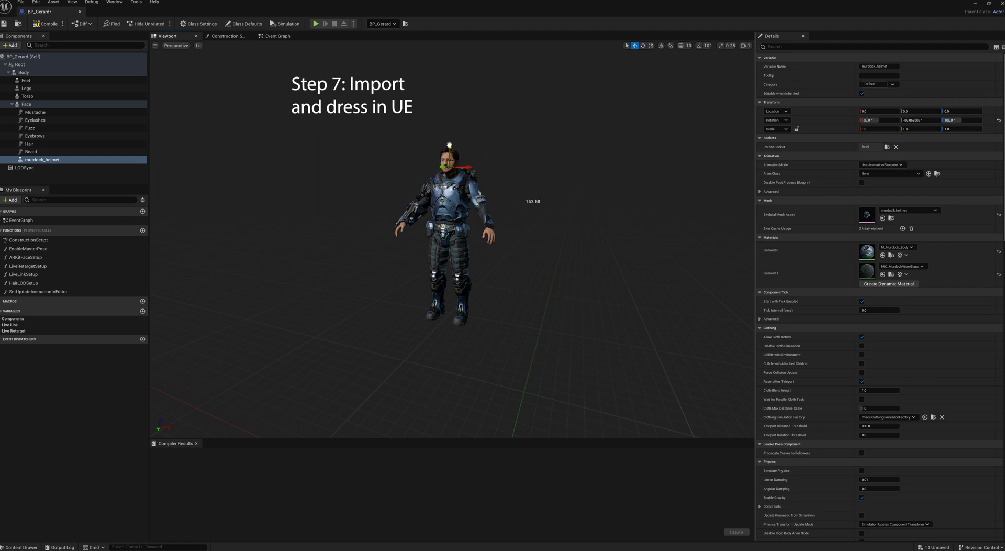
drag(533, 258, 530, 379)
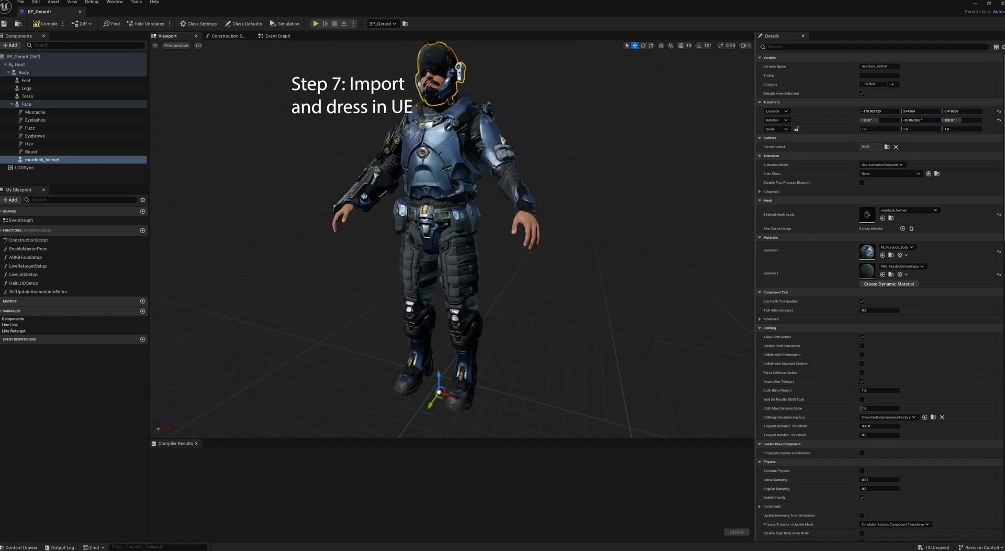
alt+drag(505, 297, 411, 211)
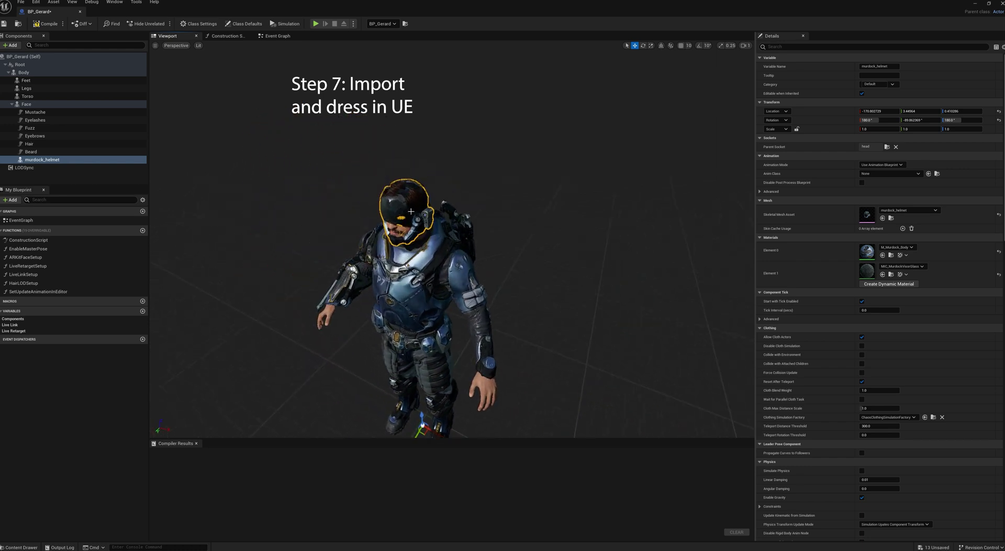
Uncheck Visible on Gerard's Hair component, found by filtering Details for 'vis'.
click(31, 143)
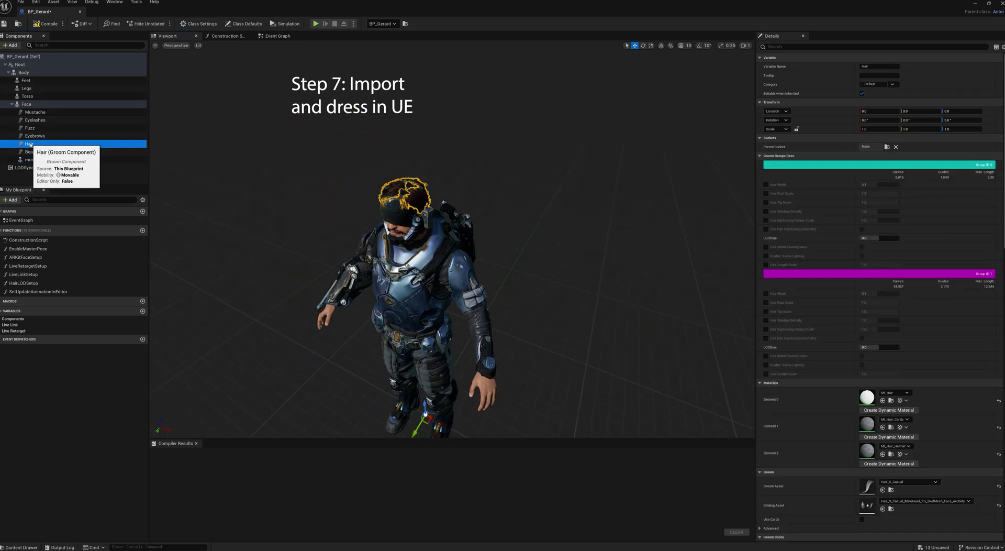
click(774, 47)
text(v)
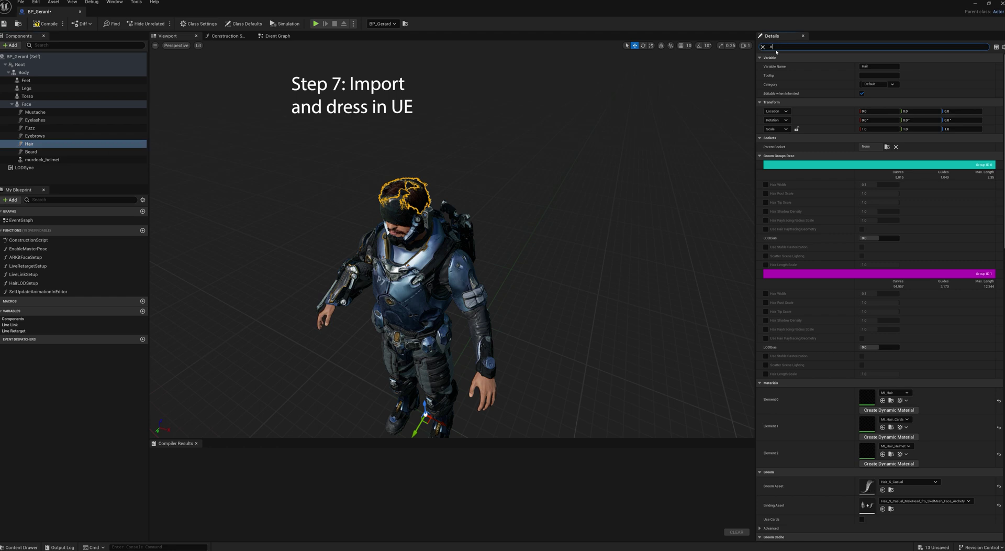
text(is)
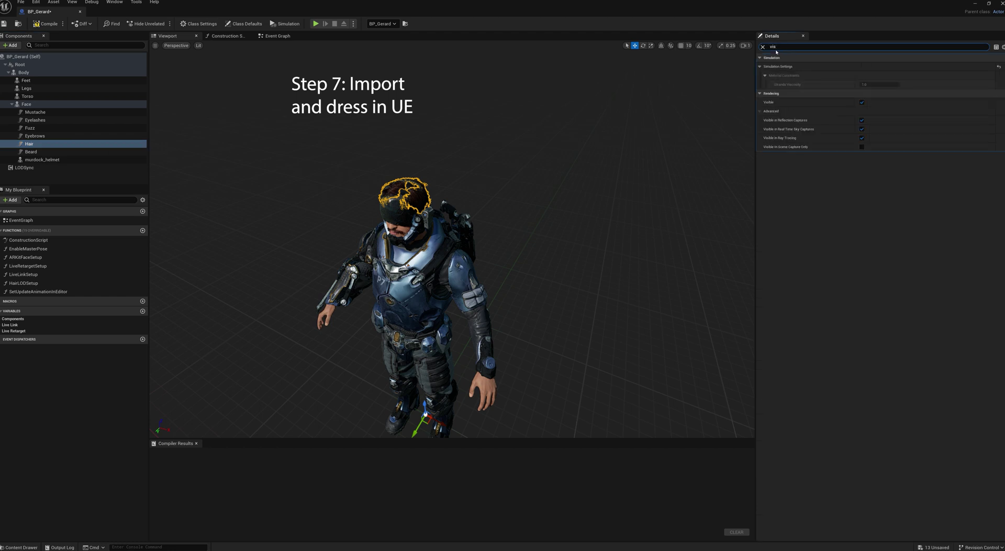
click(861, 102)
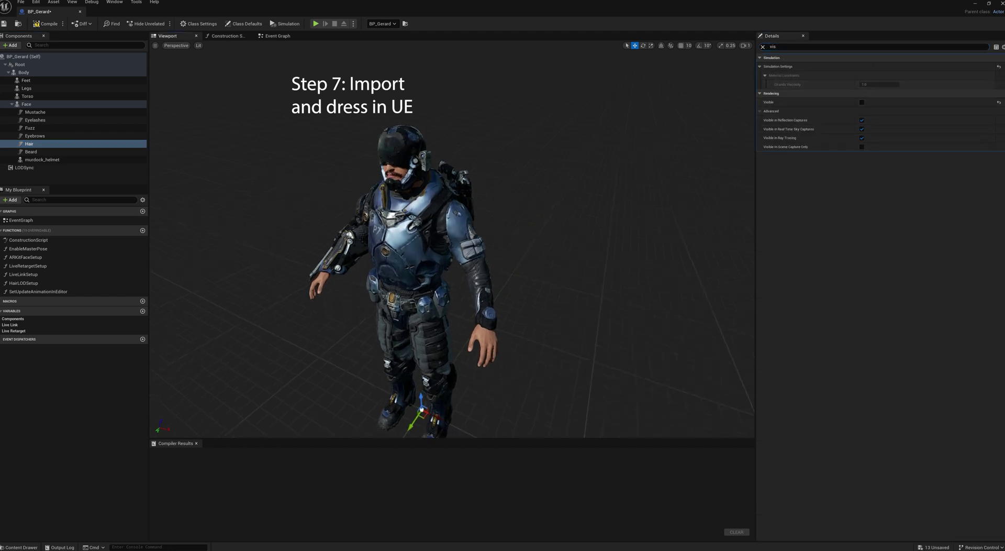